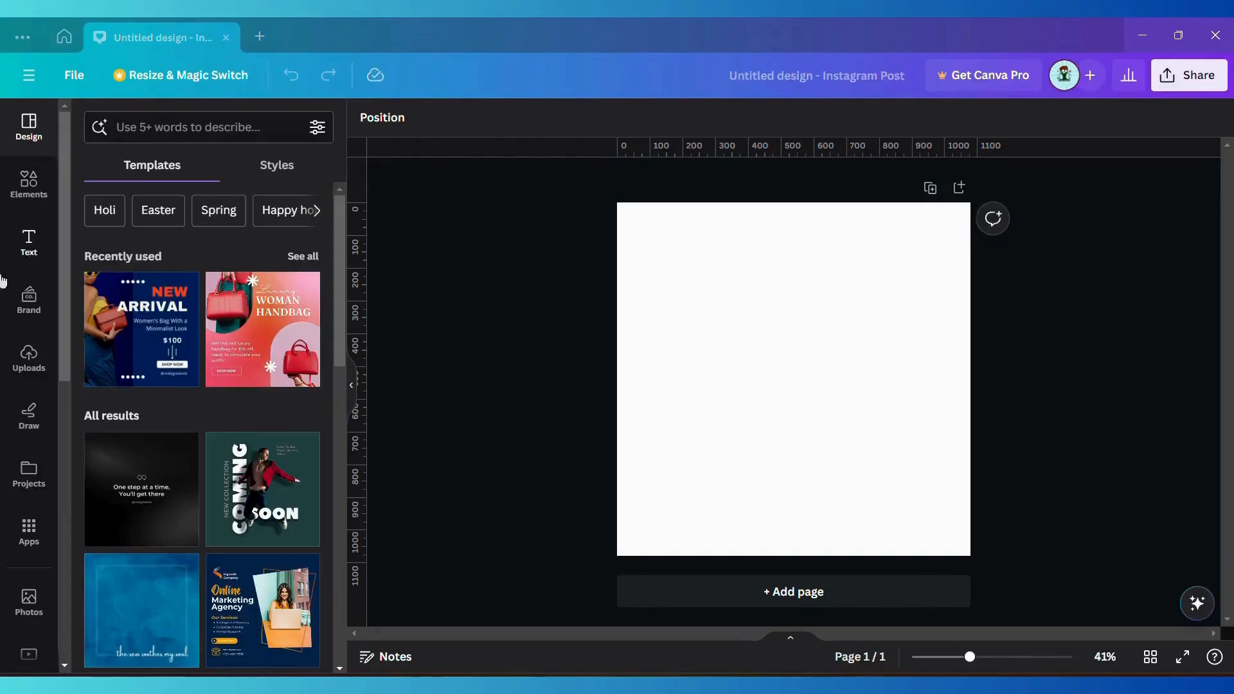
Apply the white diamond-pattern background with thin dotted lines to the blank page
left_click(29, 450)
scroll(291, 418, "down", 10)
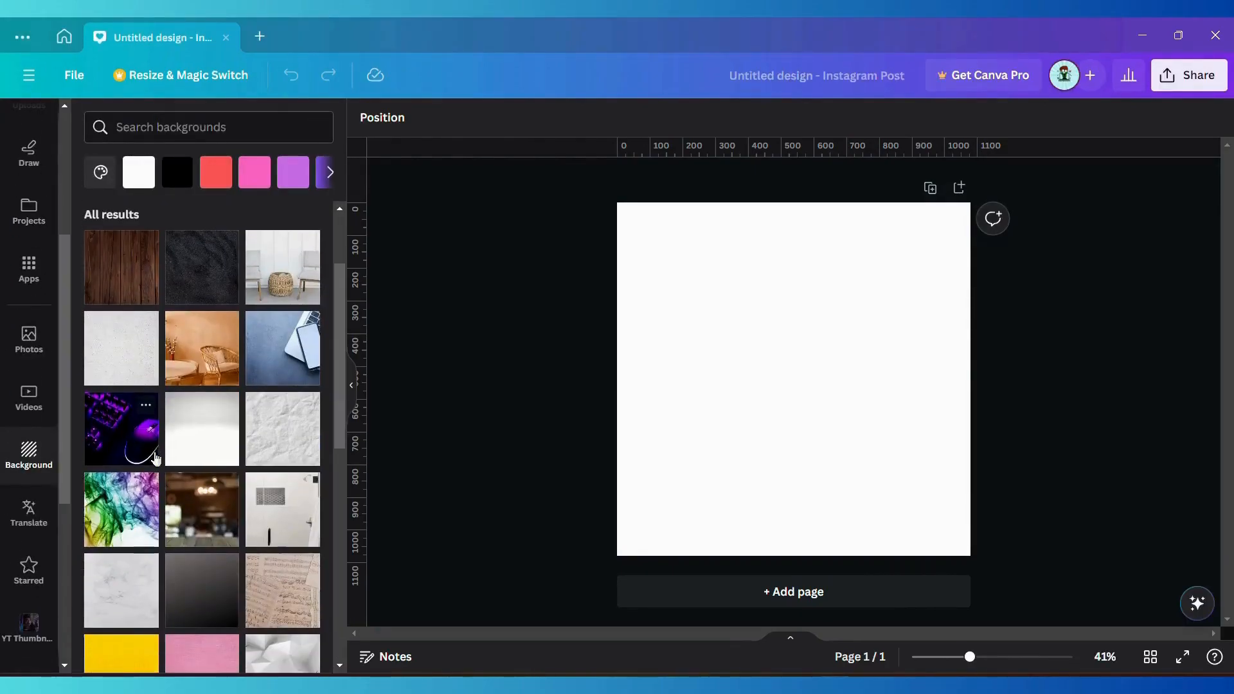
left_click(291, 419)
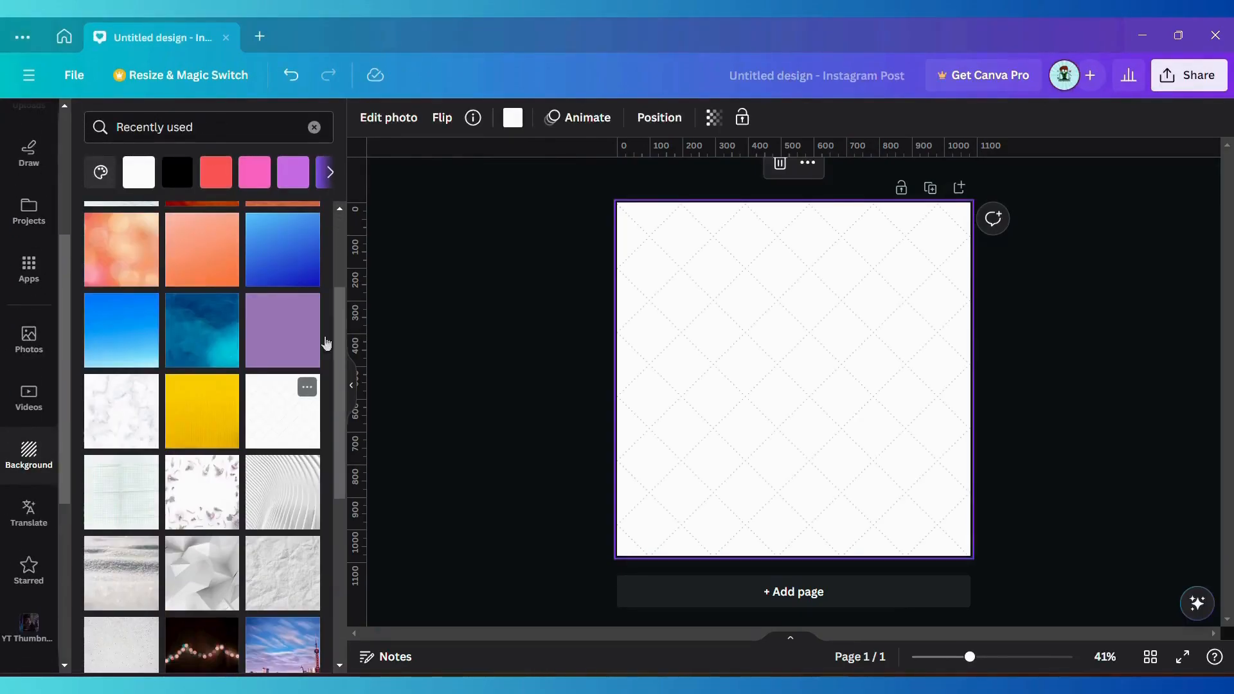
Insert the uploaded black handbag image on the page and move it slightly lower
scroll(29, 412, "up", 5)
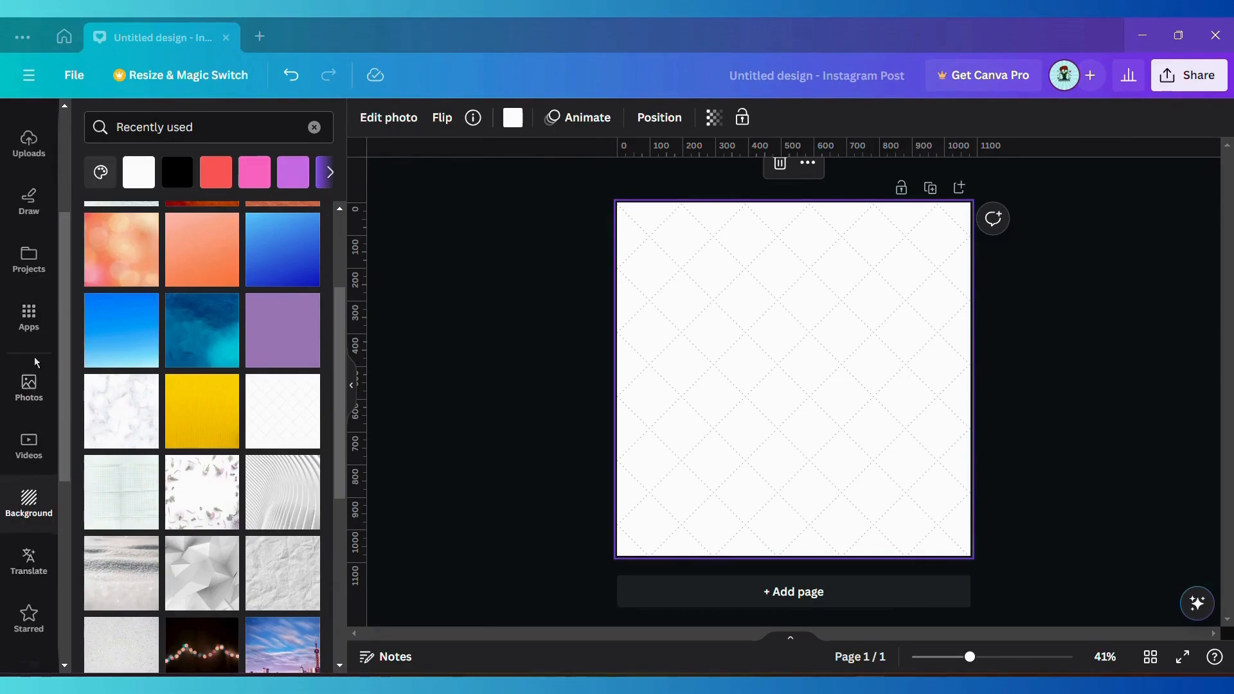
left_click(29, 358)
left_click(122, 267)
left_click_drag(800, 347, 800, 381)
Open the full Blob frame collection and add the first blob frame to the page
left_click(29, 126)
left_click(29, 184)
scroll(205, 386, "down", 6)
left_click(303, 267)
scroll(284, 340, "down", 5)
left_click(305, 292)
left_click(121, 208)
Rotate, enlarge and reposition the blob frame so its curved edge forms a wave across the bottom of the page
left_click_drag(793, 507, 839, 282)
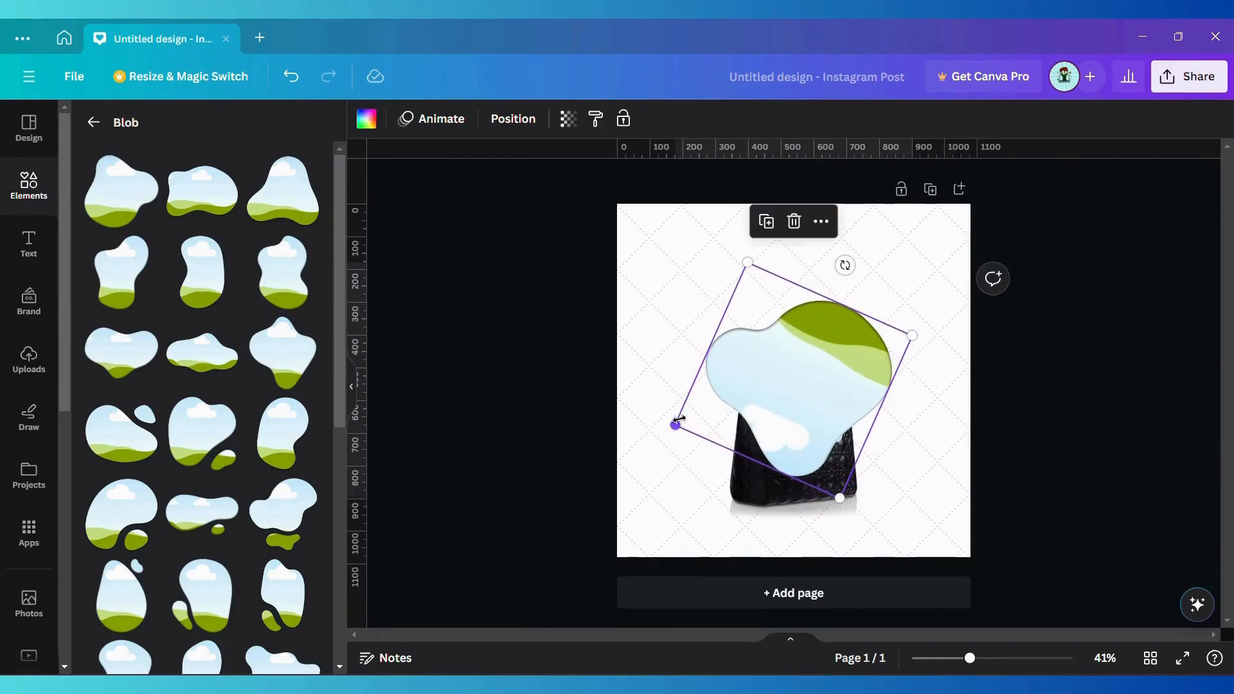
left_click_drag(676, 426, 416, 529)
left_click_drag(913, 340, 1030, 421)
left_click_drag(929, 450, 938, 497)
left_click_drag(971, 665, 951, 669)
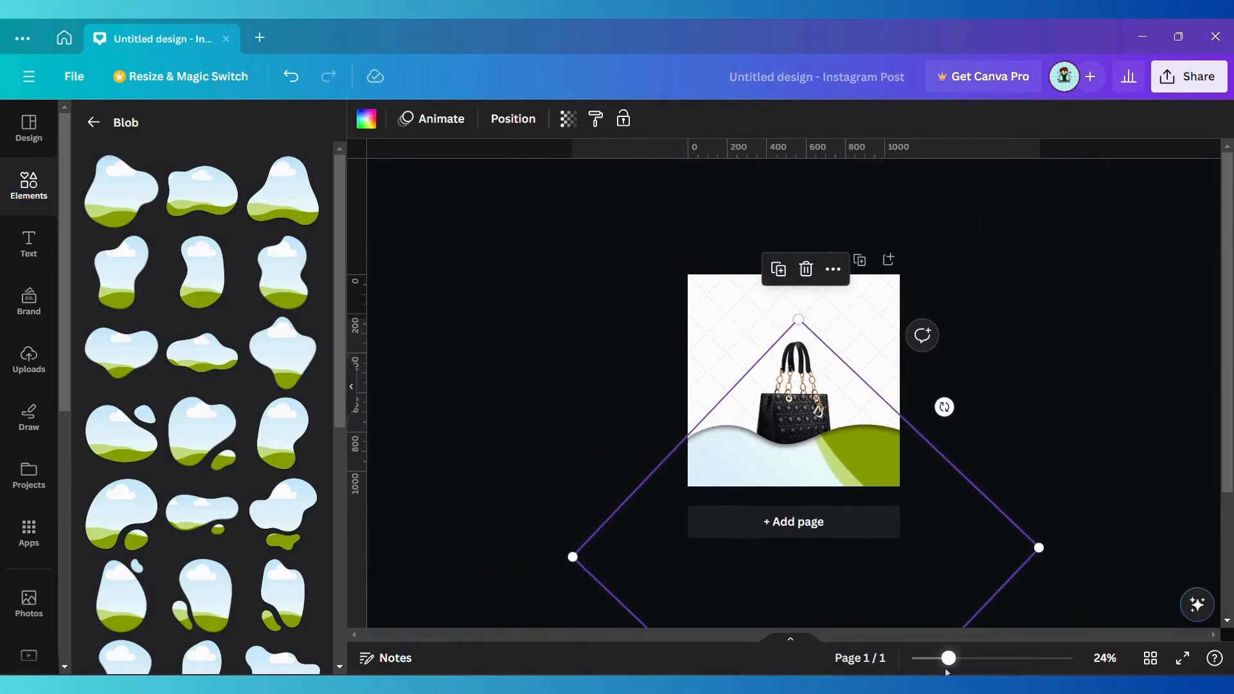
left_click_drag(573, 554, 419, 559)
left_click_drag(812, 463, 921, 489)
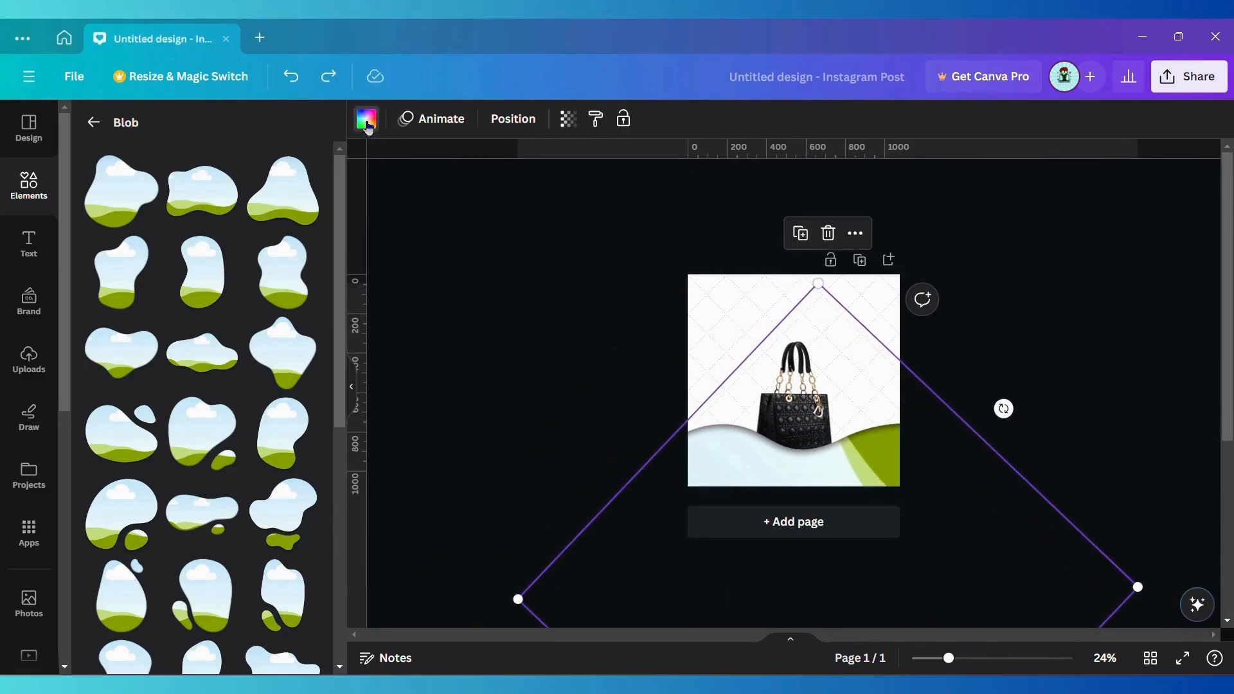
Fill the blob wave with the solid colour #808080
left_click(367, 119)
left_click(87, 216)
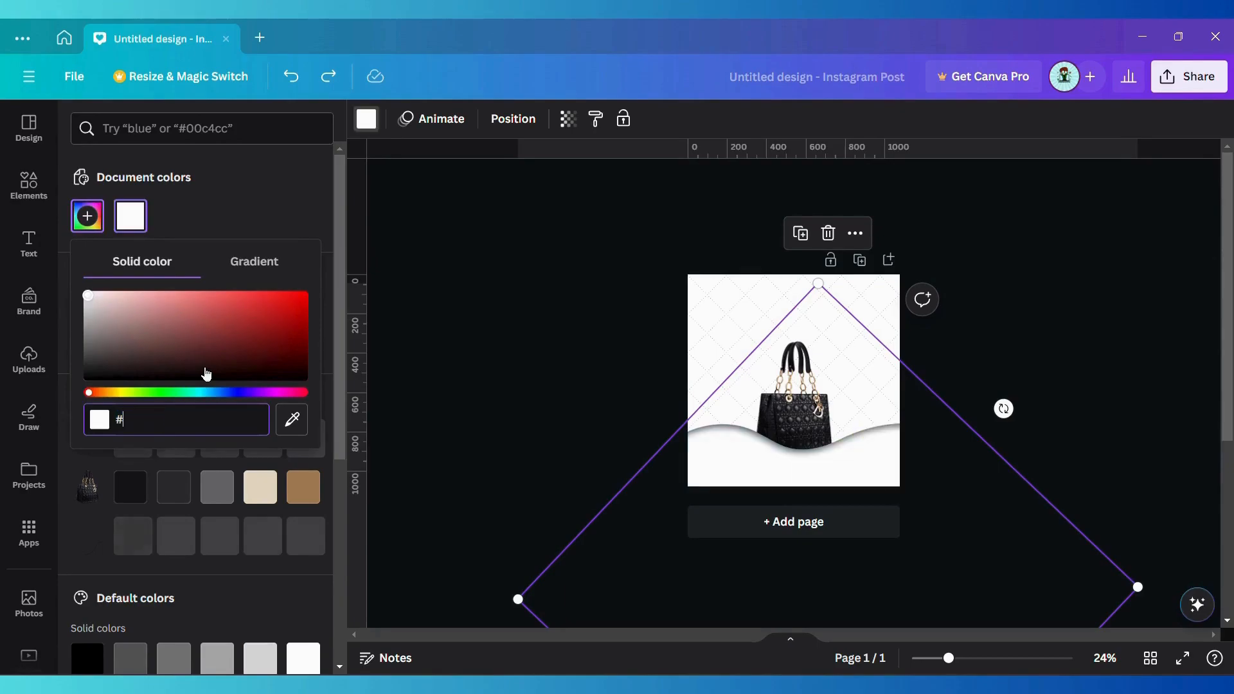
type("#808080")
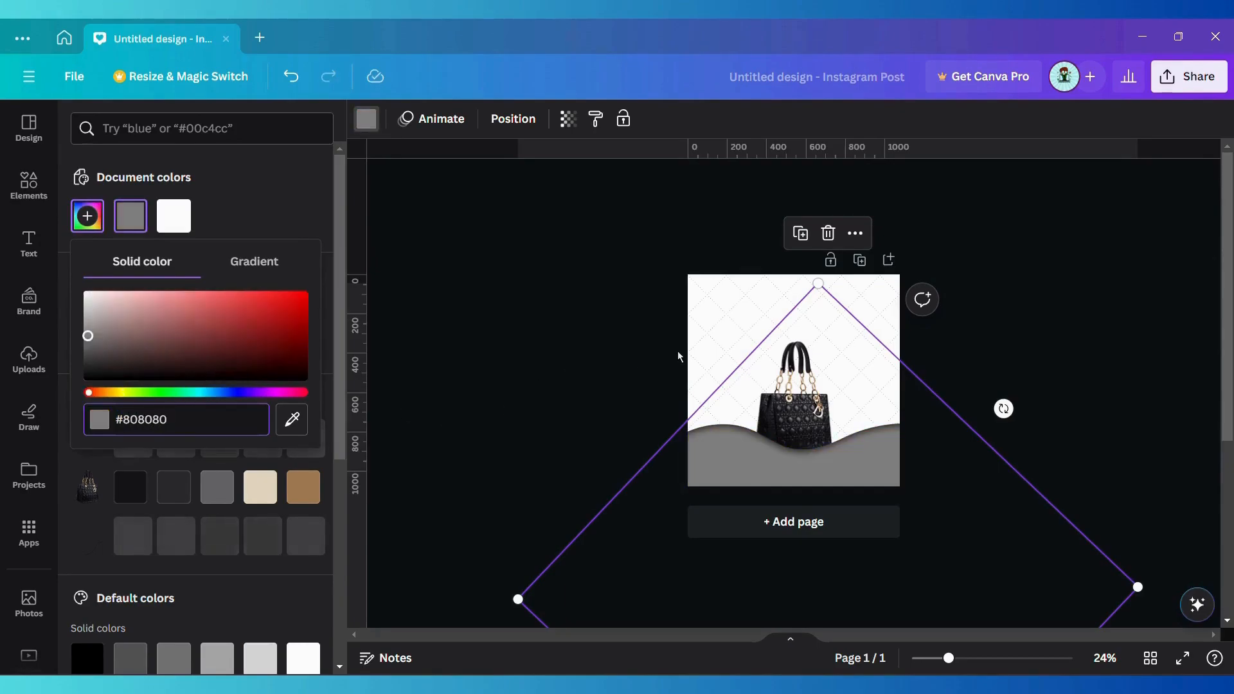
Duplicate the grey wave with a small vertical offset and set the back wave's transparency to 38
left_click(710, 407)
left_click(820, 454)
mouse_move(820, 455)
left_mouse_down()
mouse_move(827, 467)
mouse_move(821, 455)
left_mouse_up()
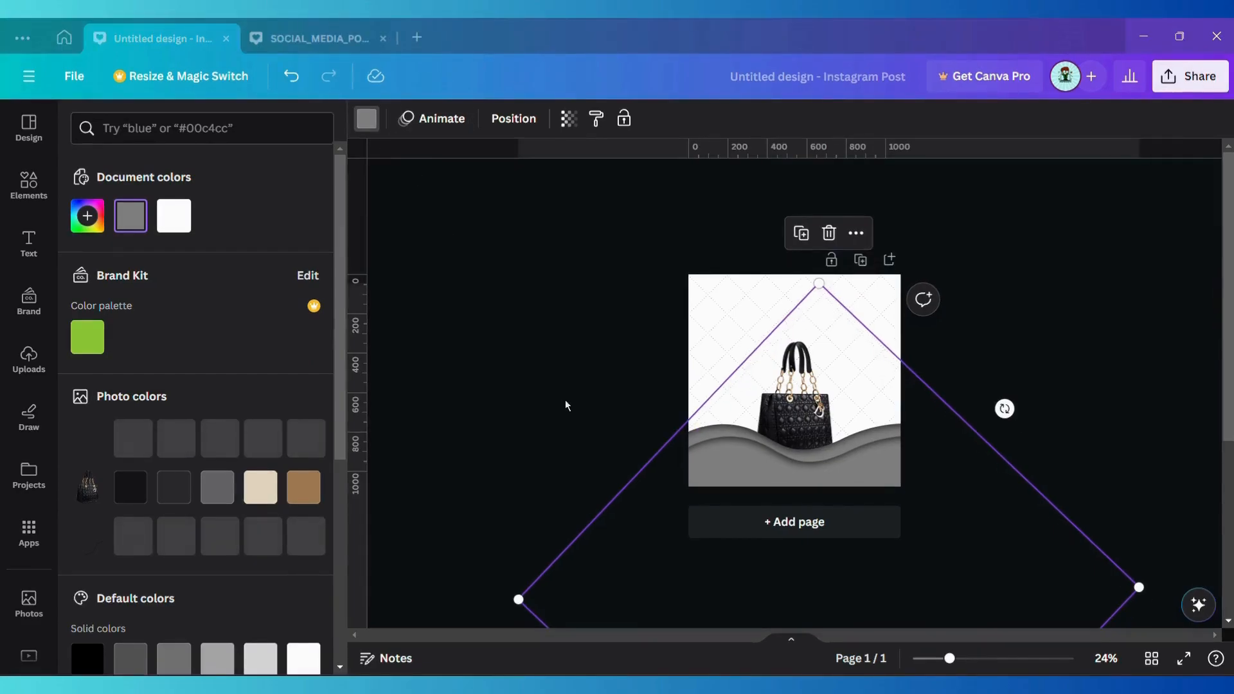
mouse_move(949, 658)
left_mouse_down()
mouse_move(992, 658)
mouse_move(972, 658)
left_mouse_up()
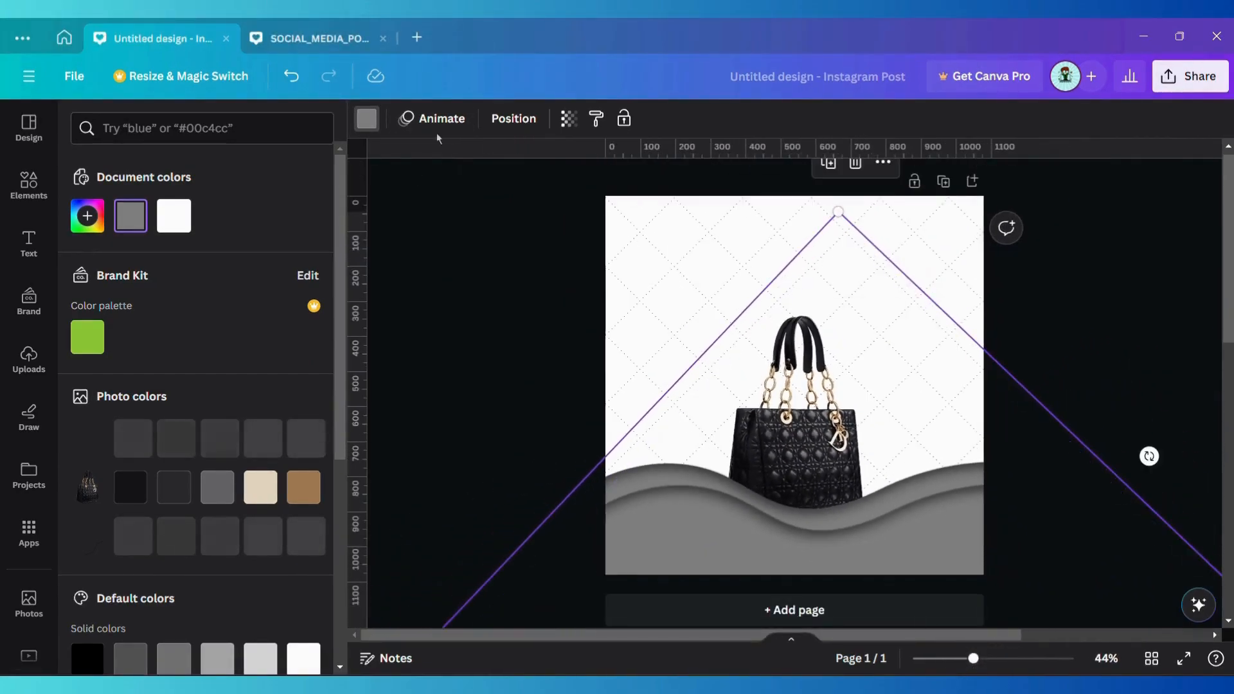
left_click(570, 125)
left_click_drag(565, 183, 476, 197)
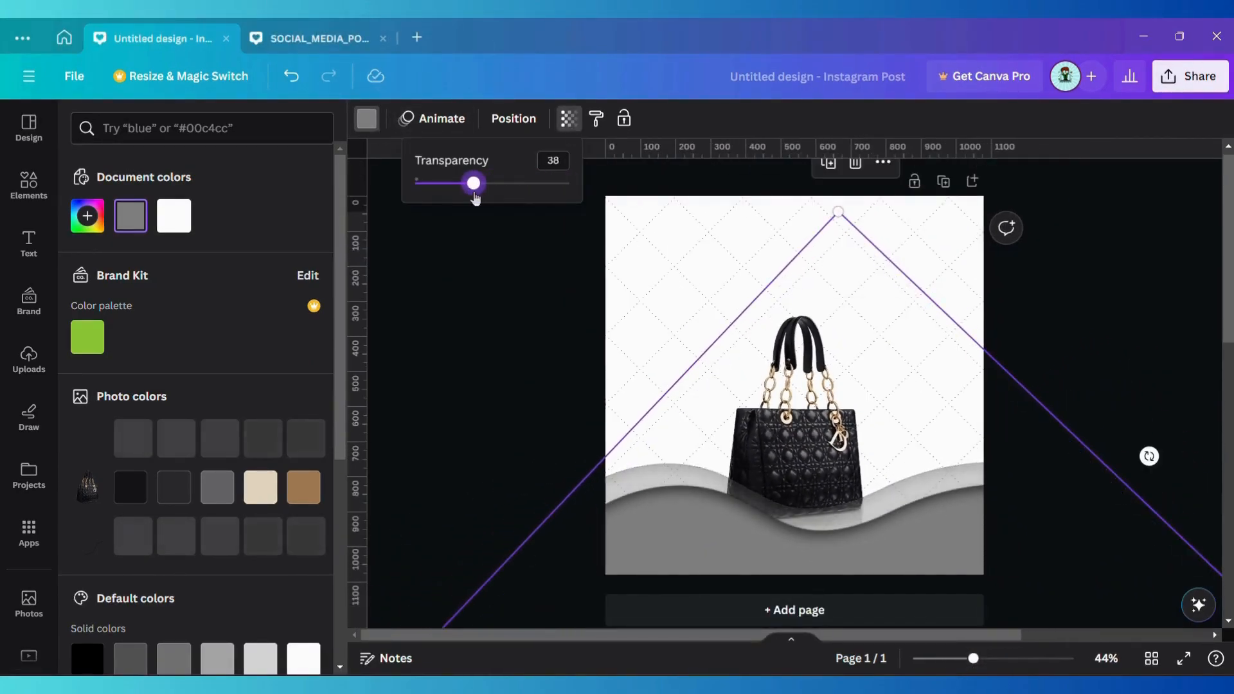
Nudge the back wave up and reposition the front wave so its crest overlaps the base of the handbag
mouse_move(720, 519)
left_mouse_down()
mouse_move(837, 524)
mouse_move(725, 512)
left_mouse_up()
left_click(746, 560)
left_click_drag(746, 561, 862, 533)
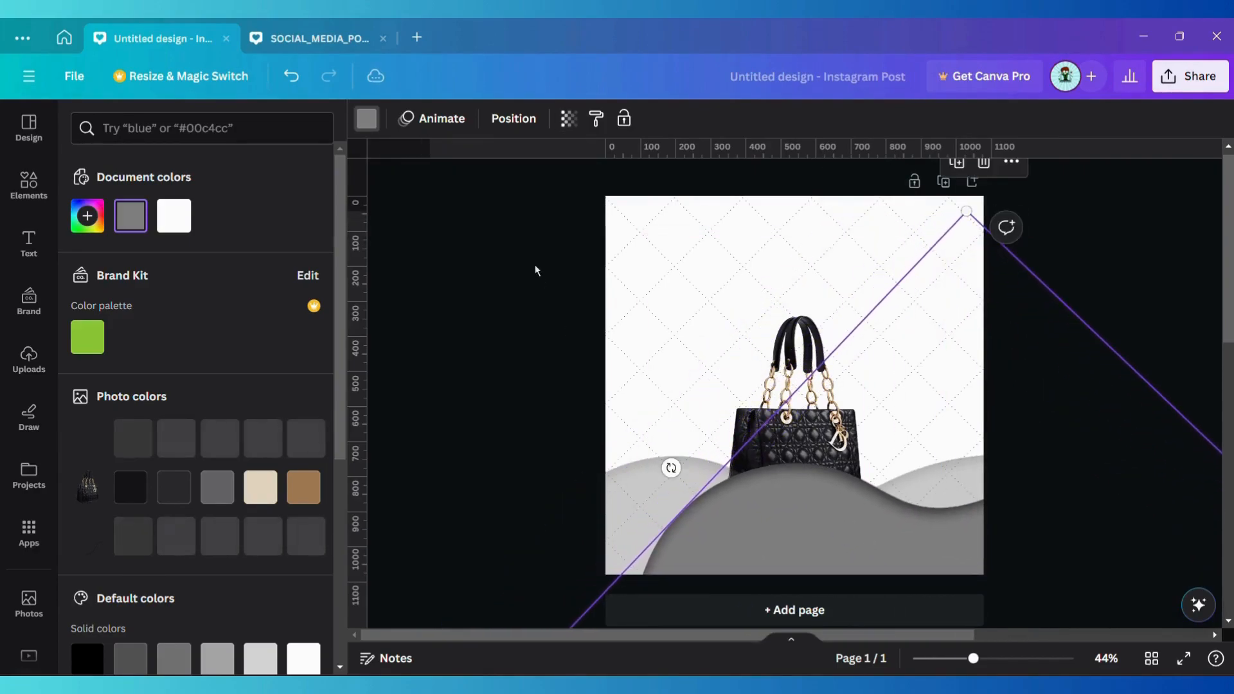
Change the back wave's colour to solid black #000000
left_click(656, 514)
left_click(366, 119)
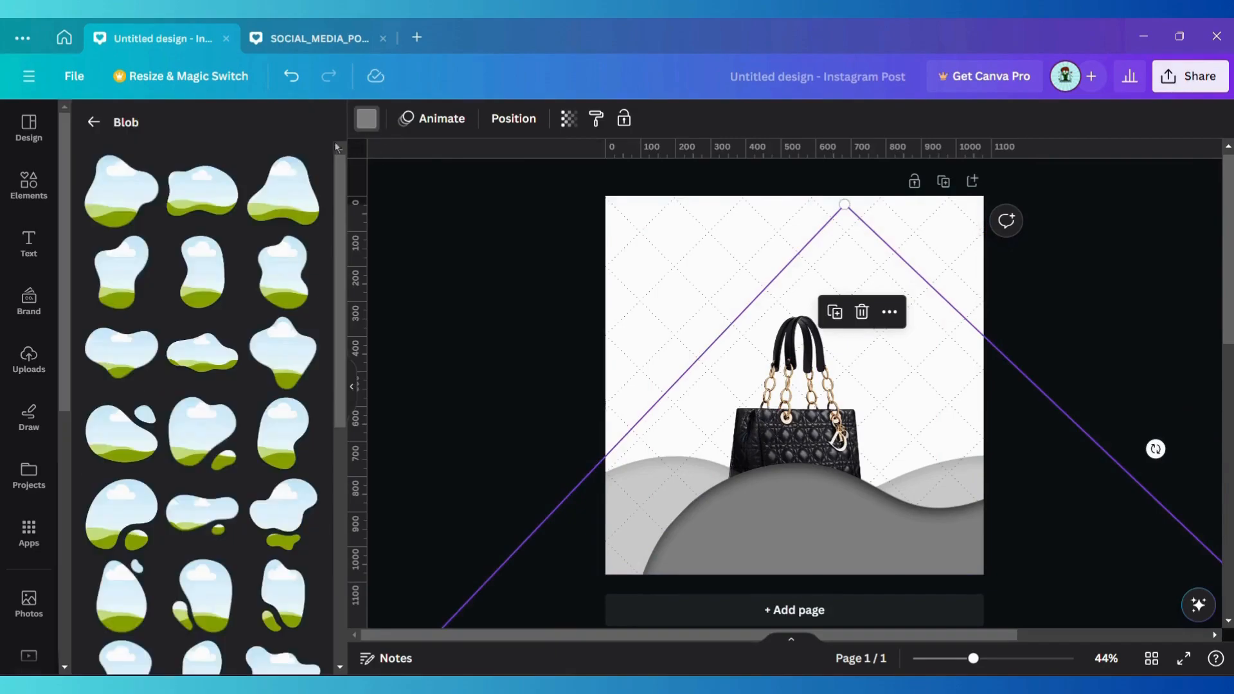
left_click(365, 119)
left_click(88, 217)
left_click_drag(87, 342, 88, 440)
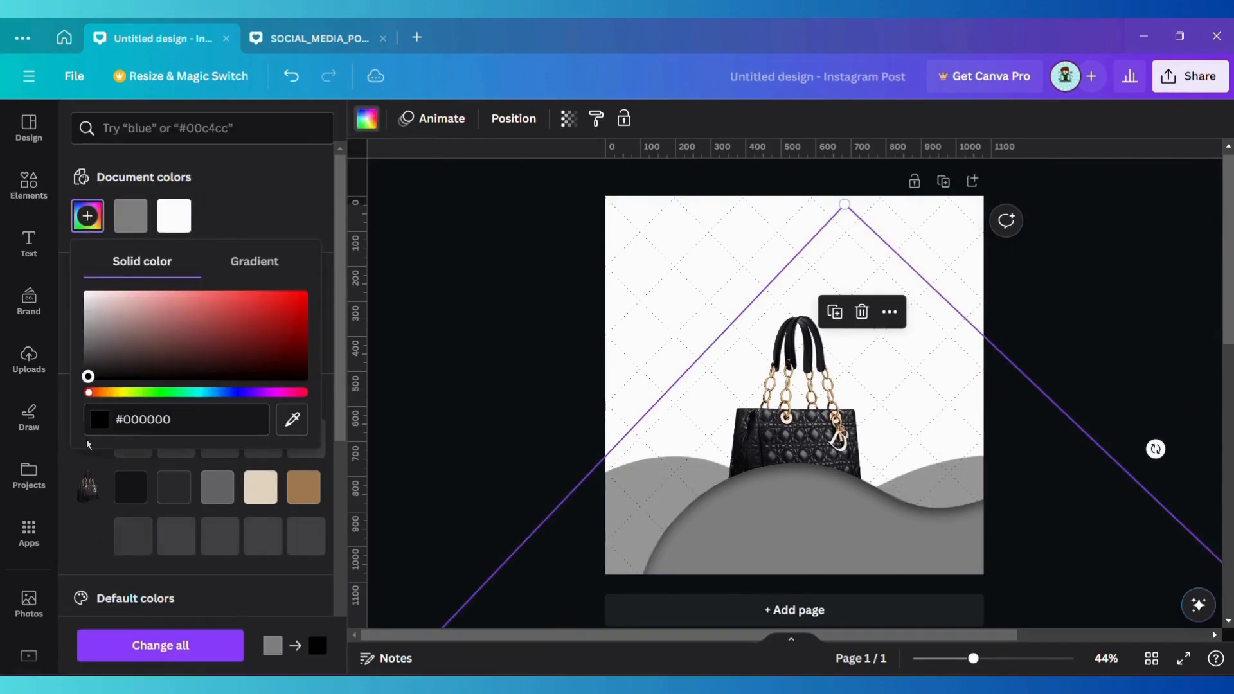
left_click(661, 312)
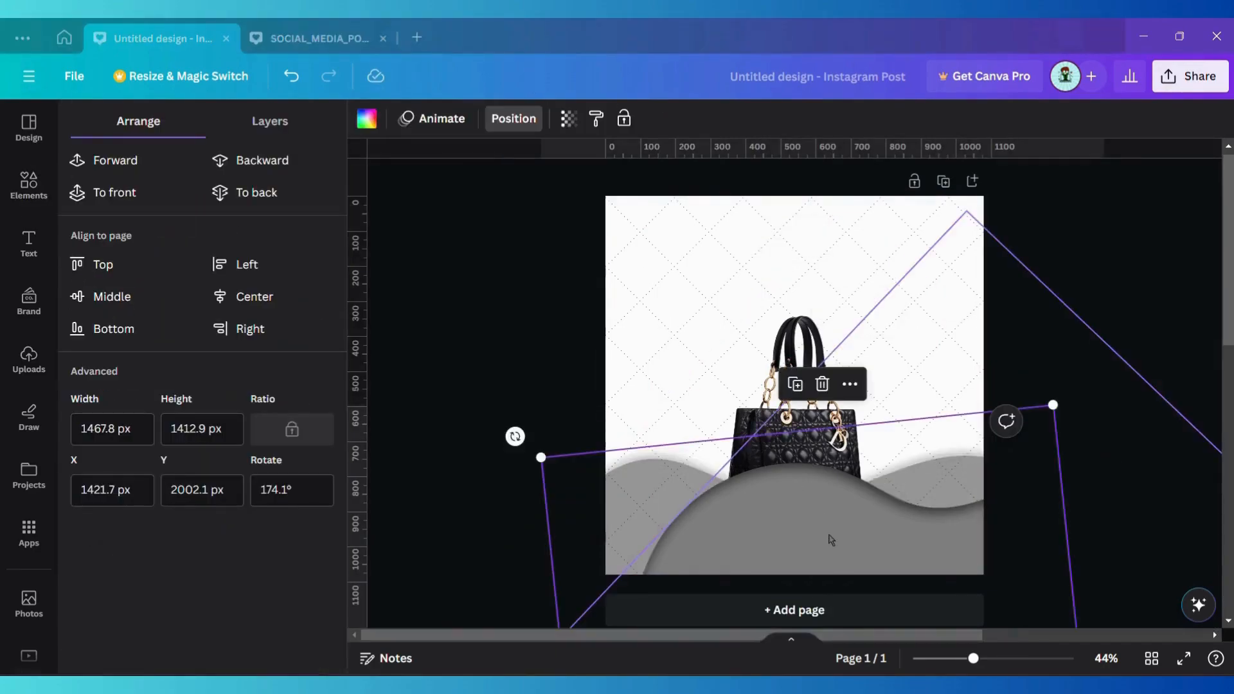
Shift the front wave slightly and rotate it to about -142.5°
left_click(891, 540)
left_click_drag(891, 541, 867, 541)
left_click_drag(645, 475, 638, 532)
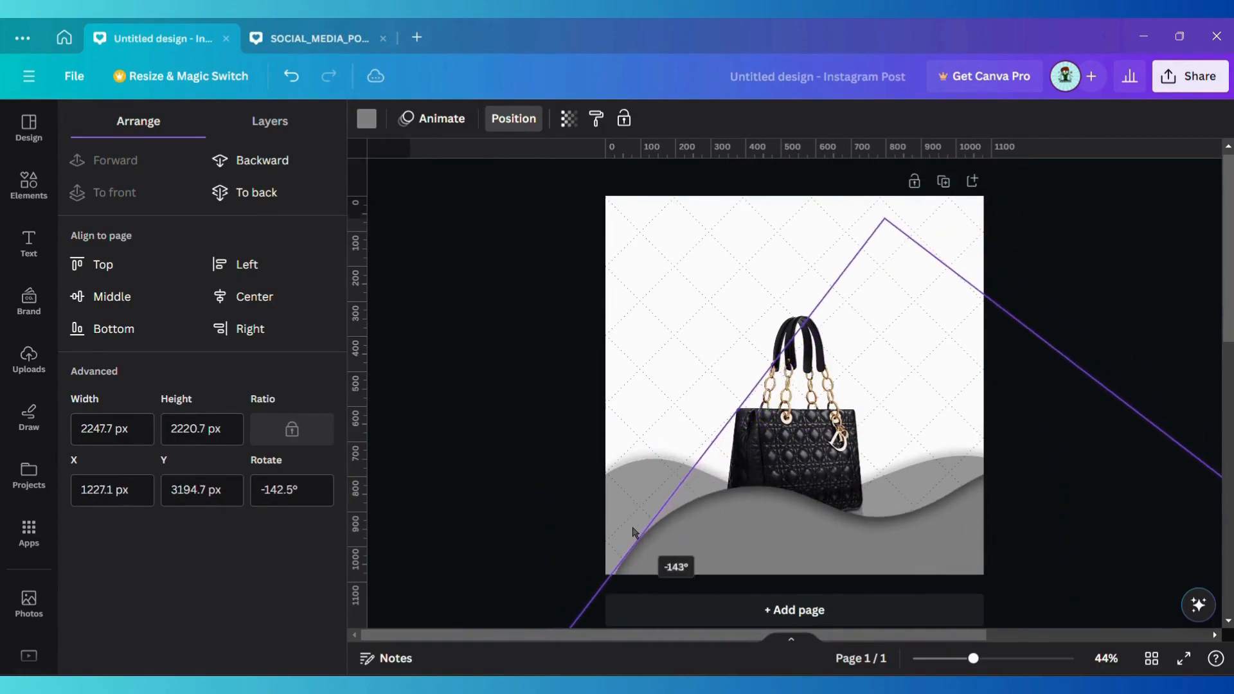
Set the front wave's transparency to 40
left_click(568, 118)
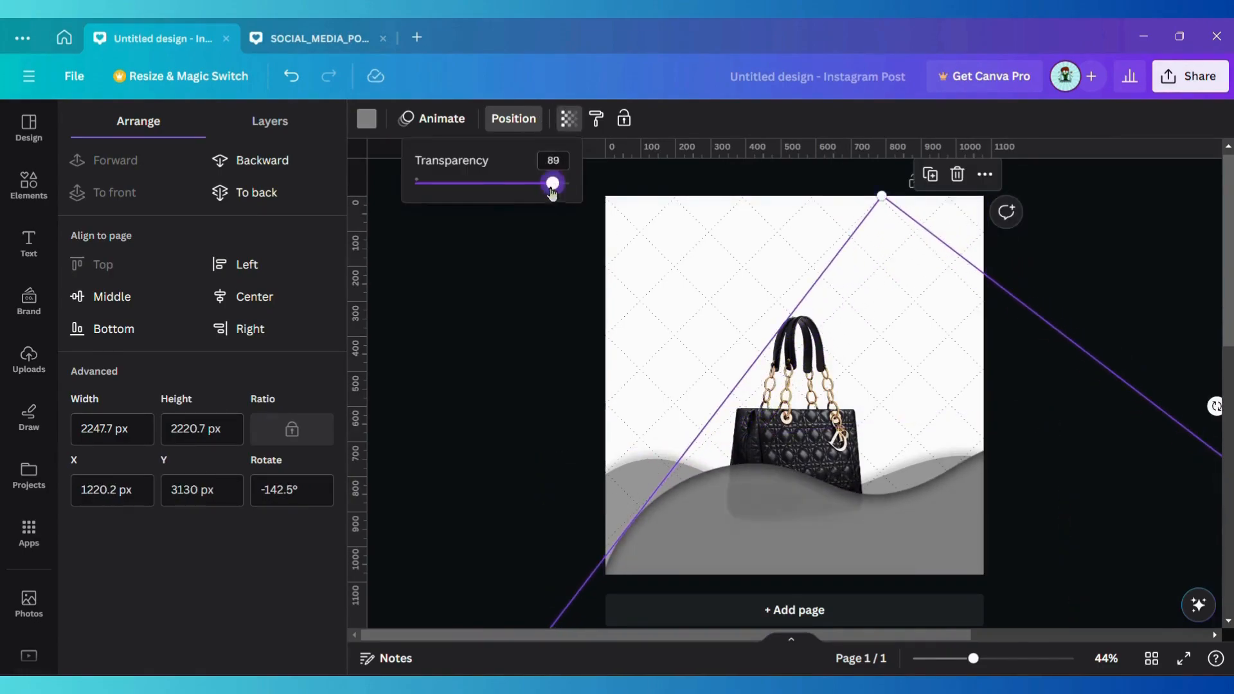
left_click_drag(562, 183, 494, 183)
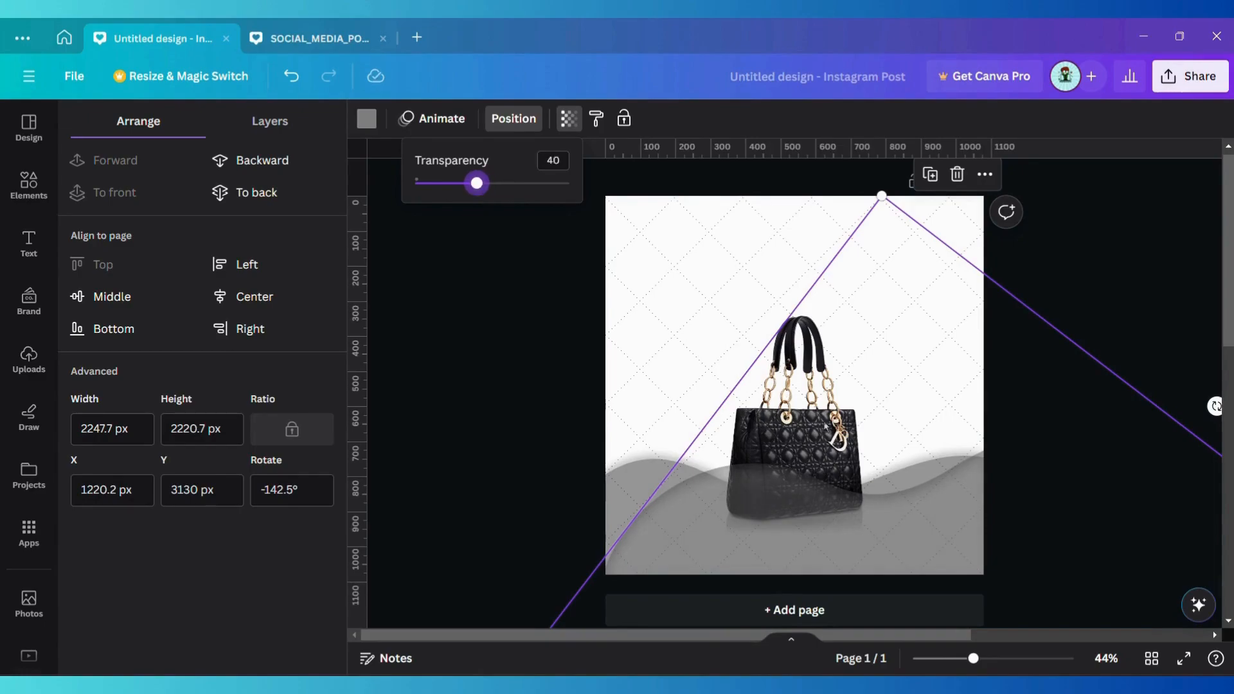
Rotate the front wave to -135° and reposition it across the bottom of the page
mouse_move(1216, 406)
left_mouse_down()
mouse_move(1181, 386)
mouse_move(1199, 397)
left_mouse_up()
left_click_drag(925, 541, 910, 531)
left_click_drag(1189, 391, 968, 524)
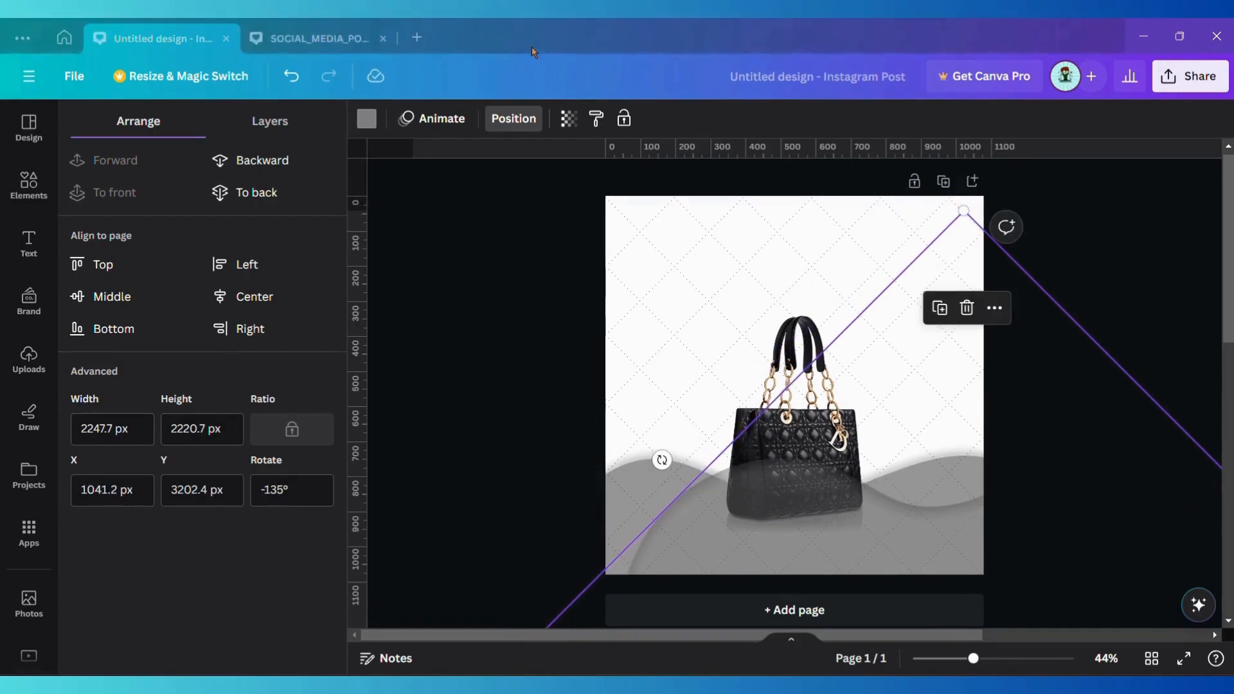
Adjust the handbag photo's contrast to about 24 and its saturation to 25
left_click(793, 450)
left_click(393, 118)
left_click(207, 143)
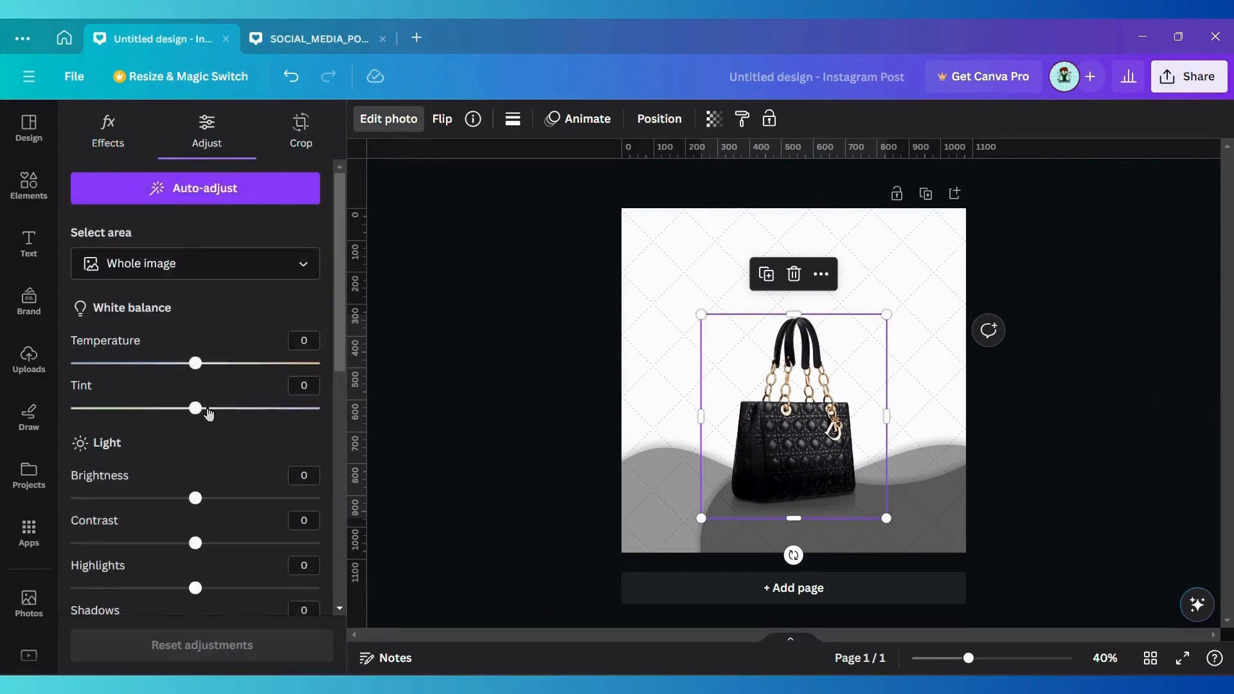
scroll(199, 371, "down", 3)
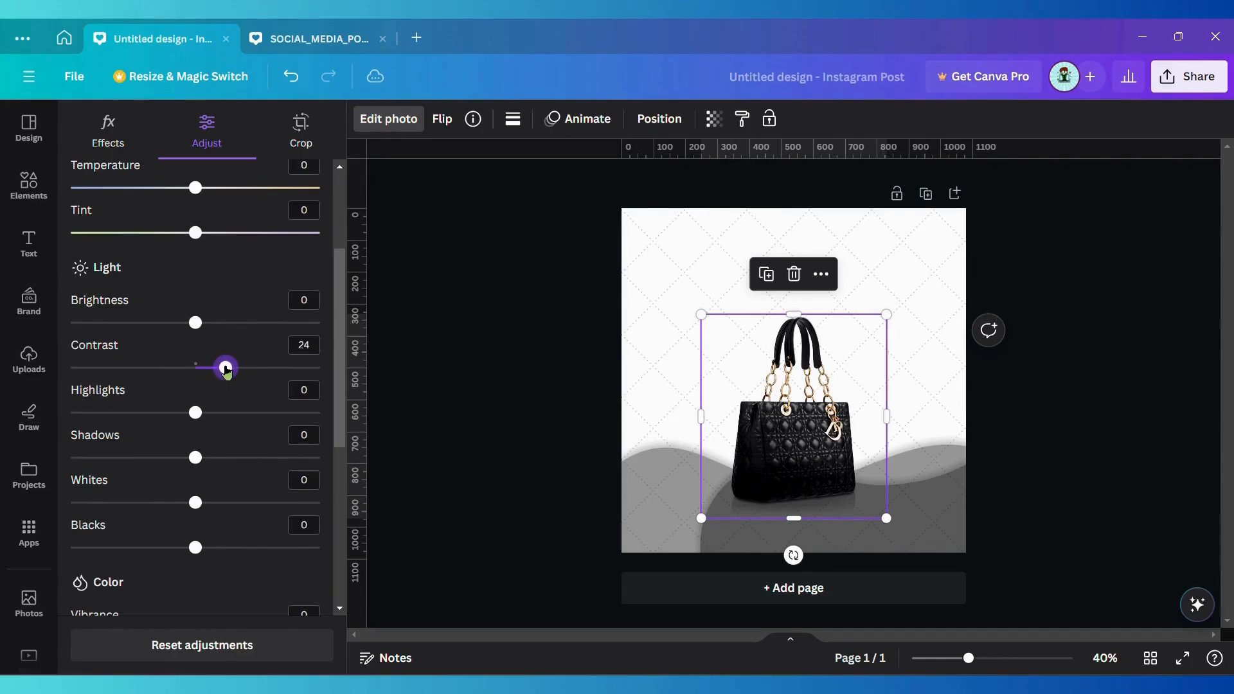
scroll(212, 372, "down", 5)
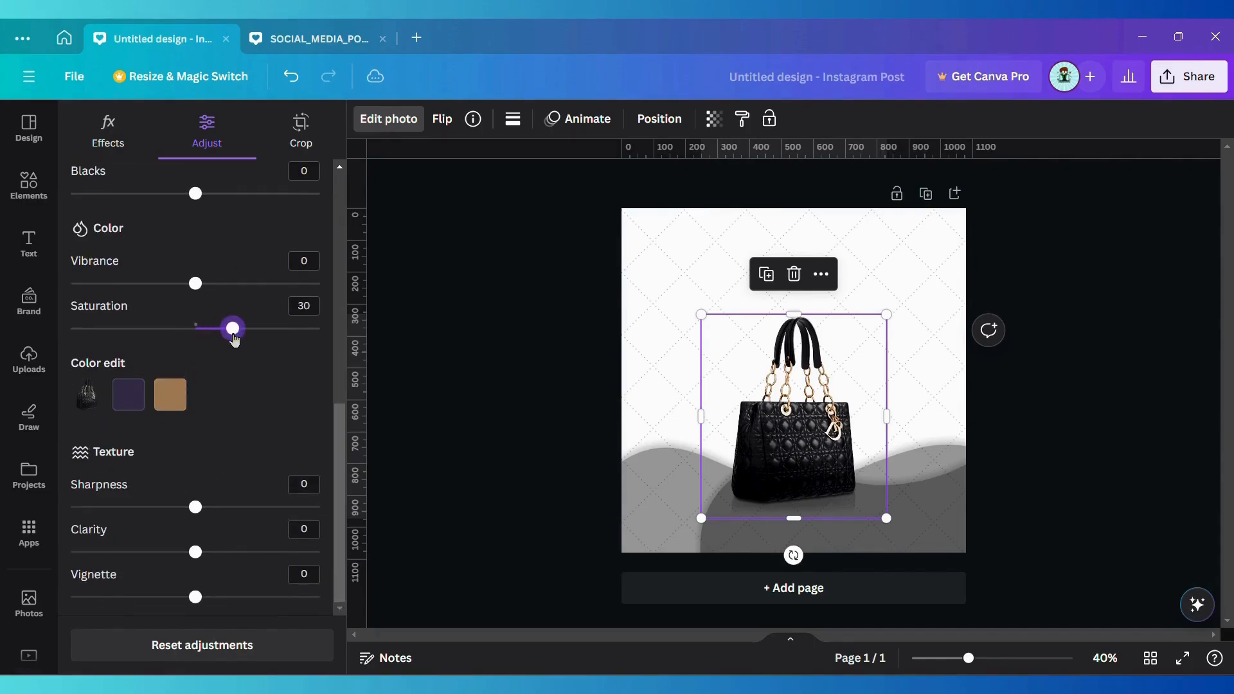
Scale the handbag down slightly, reposition it, and apply an effect from its photo effects
left_click_drag(886, 315, 862, 342)
left_click_drag(800, 411, 813, 412)
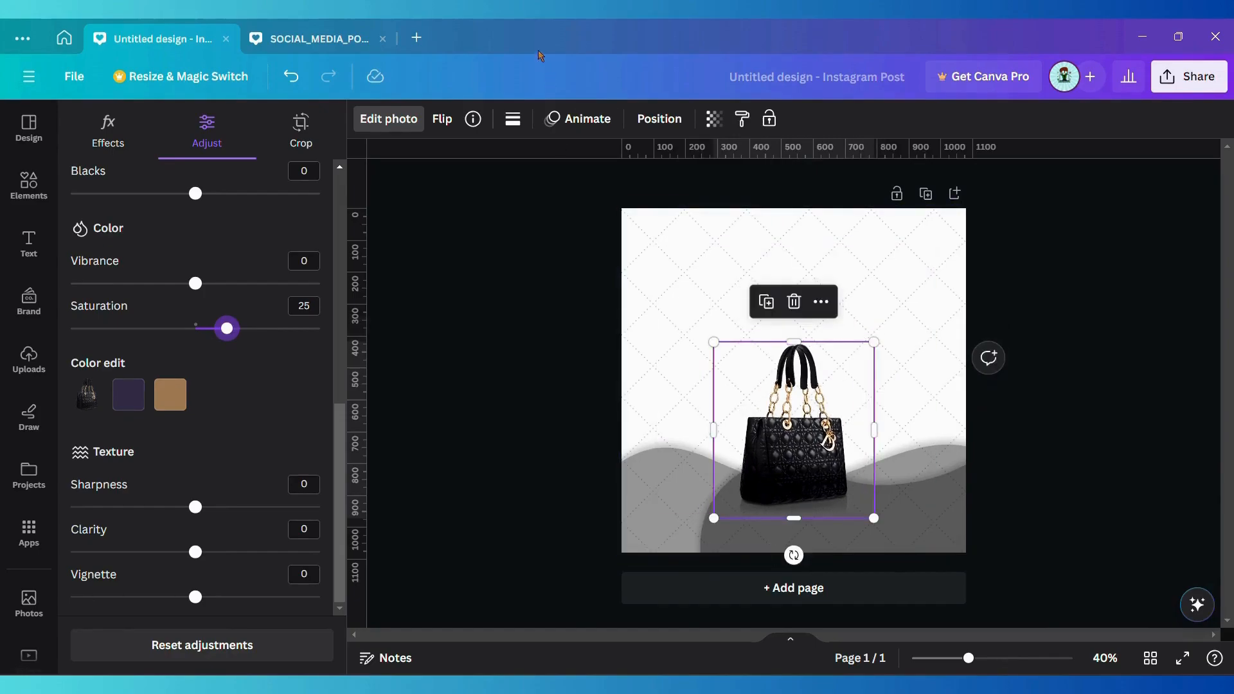
left_click(108, 132)
scroll(299, 323, "down", 2)
left_click(299, 323)
scroll(238, 392, "down", 2)
left_click(199, 357)
scroll(206, 360, "up", 2)
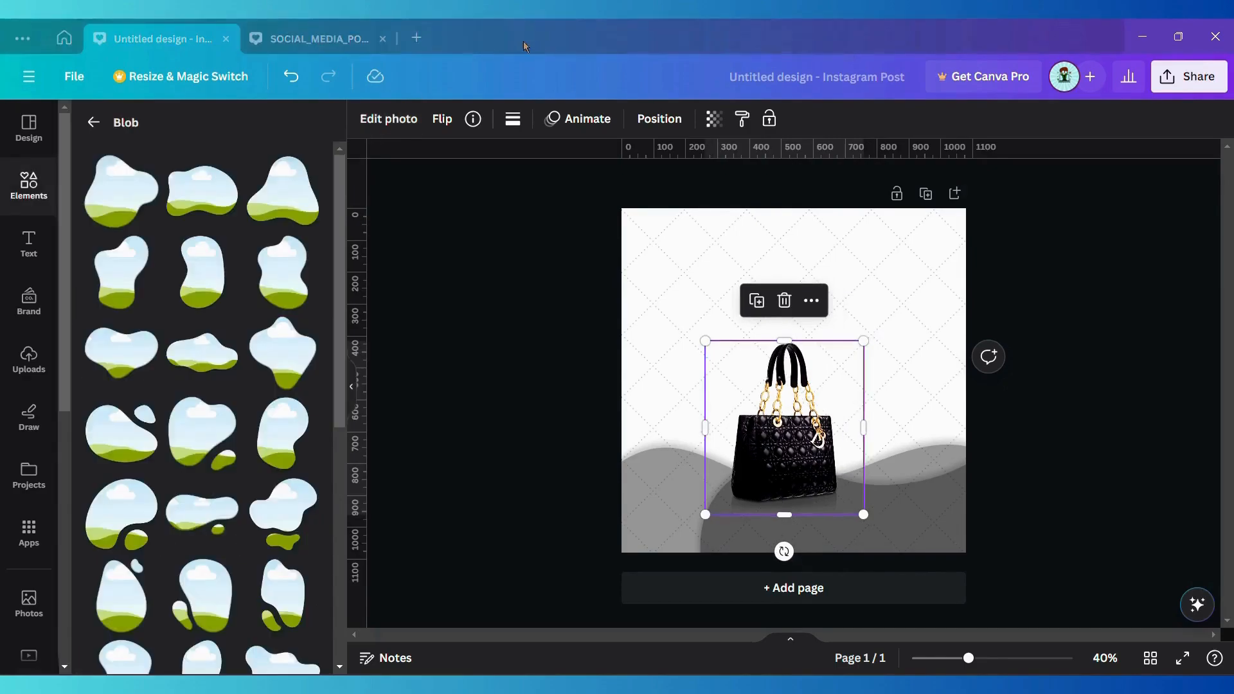
Search the elements for "shadow" graphics and add a soft oval shadow to the page
left_click(94, 121)
left_click(94, 121)
left_click(134, 126)
type("shadow")
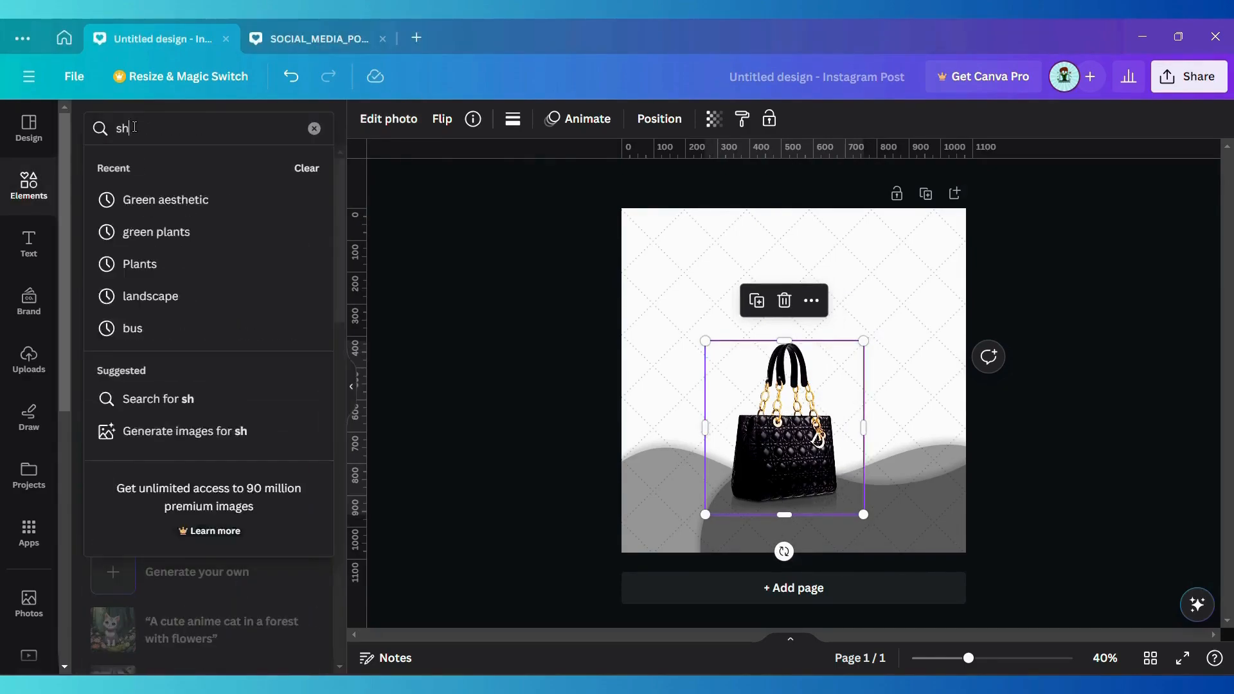
key("Return")
left_click(142, 166)
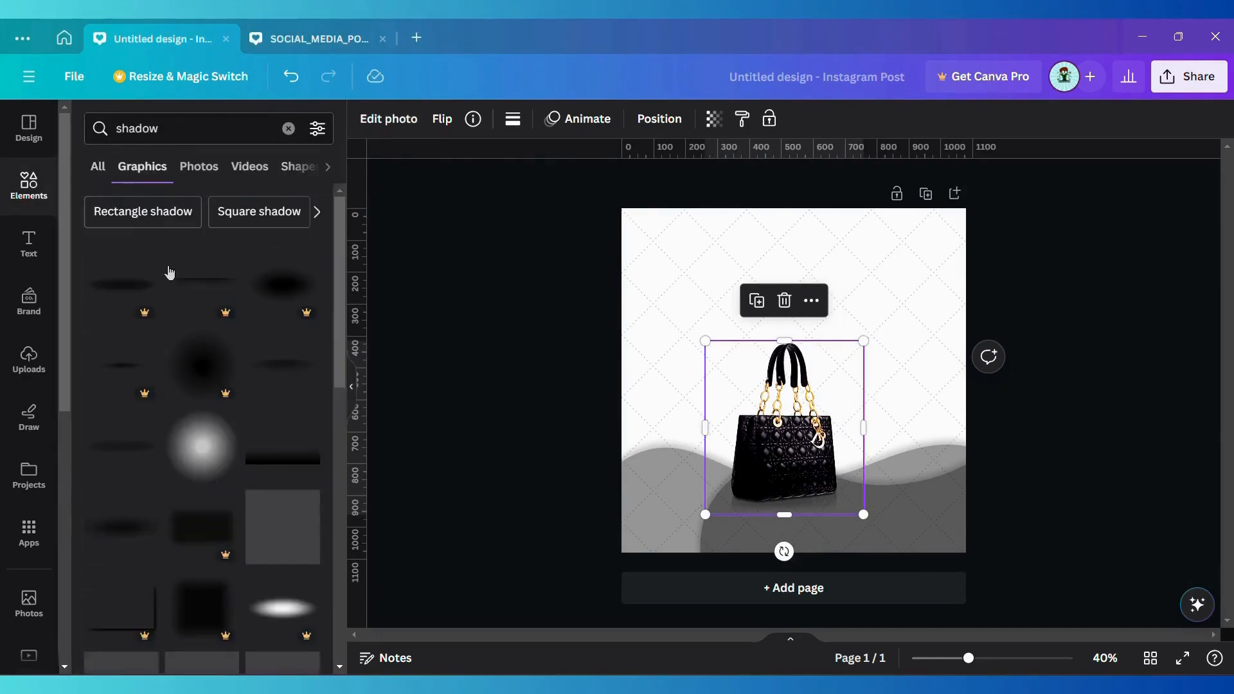
scroll(171, 284, "down", 5)
scroll(169, 284, "down", 10)
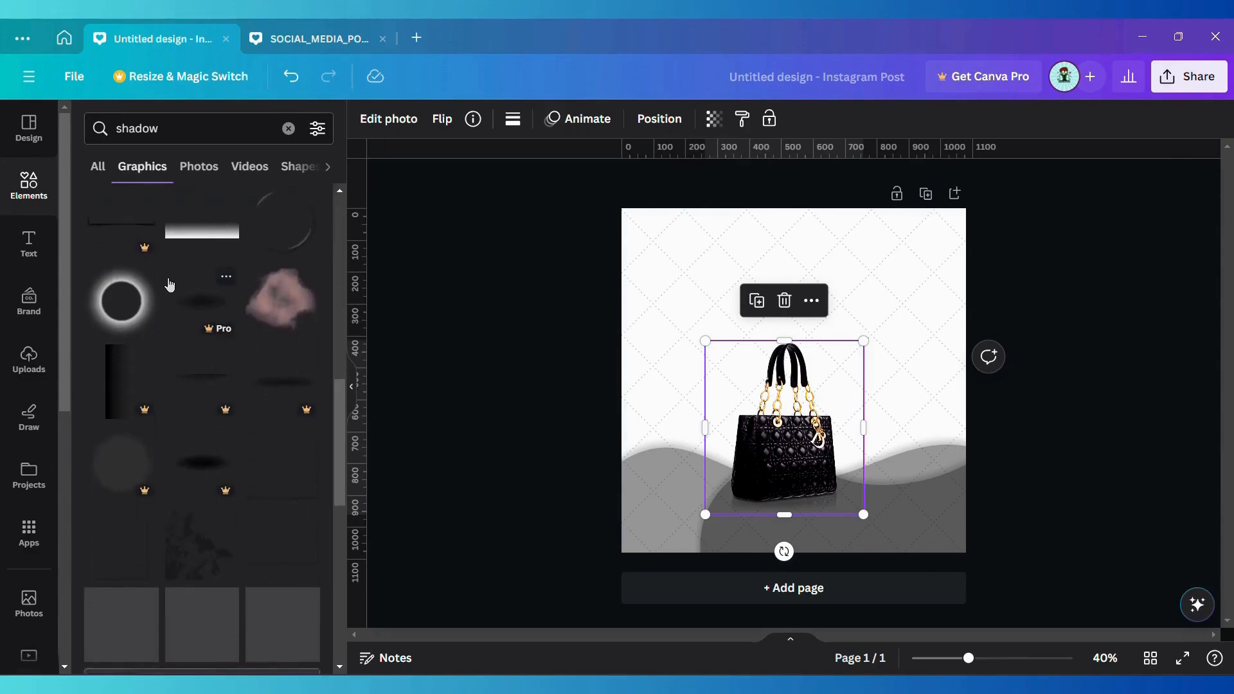
scroll(169, 284, "down", 10)
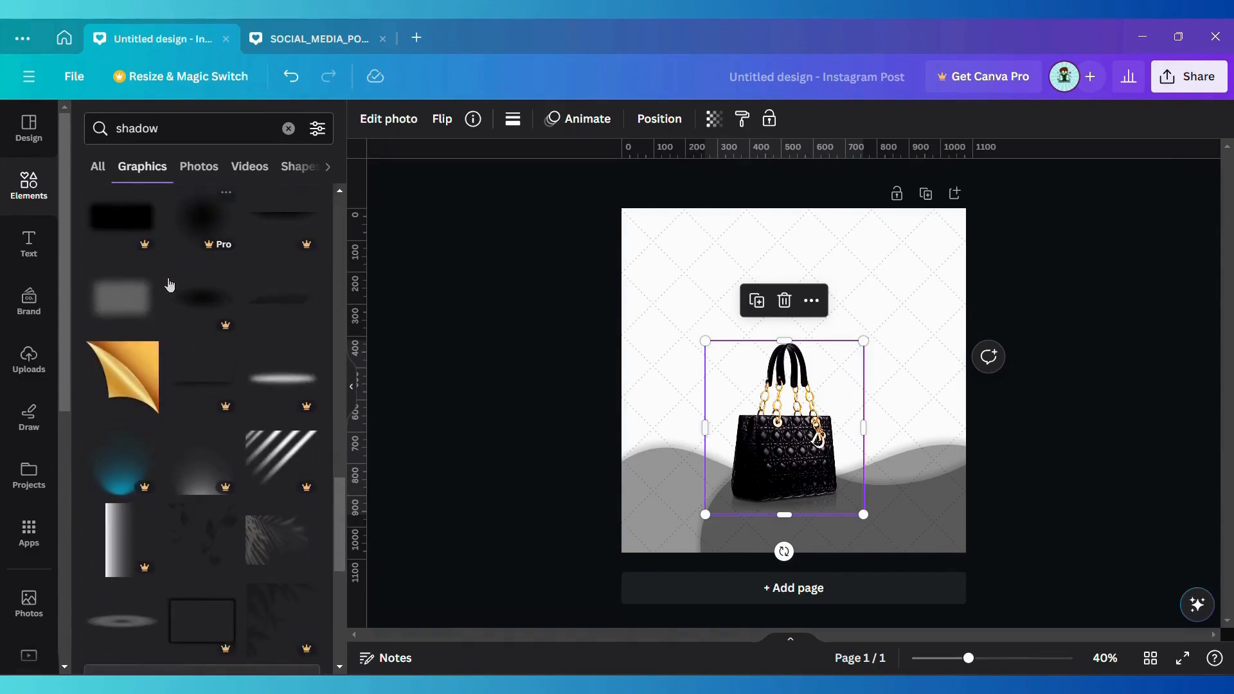
left_click(121, 397)
Resize the shadow to about the handbag's width and place it under the bag's base
left_click_drag(850, 383, 842, 503)
left_click_drag(922, 475, 838, 491)
left_click_drag(646, 526, 728, 502)
left_click_drag(800, 547, 807, 552)
Send the shadow one layer backward so it lies behind the handbag
right_click(798, 498)
mouse_move(833, 351)
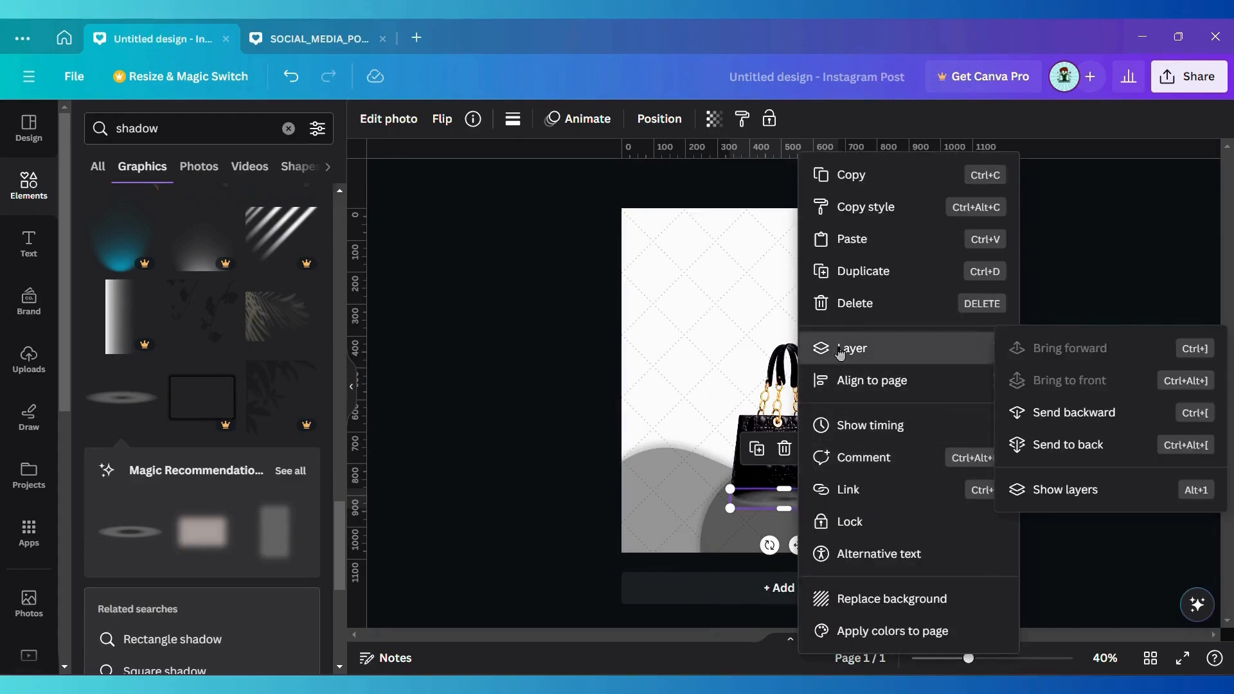
left_click(1045, 412)
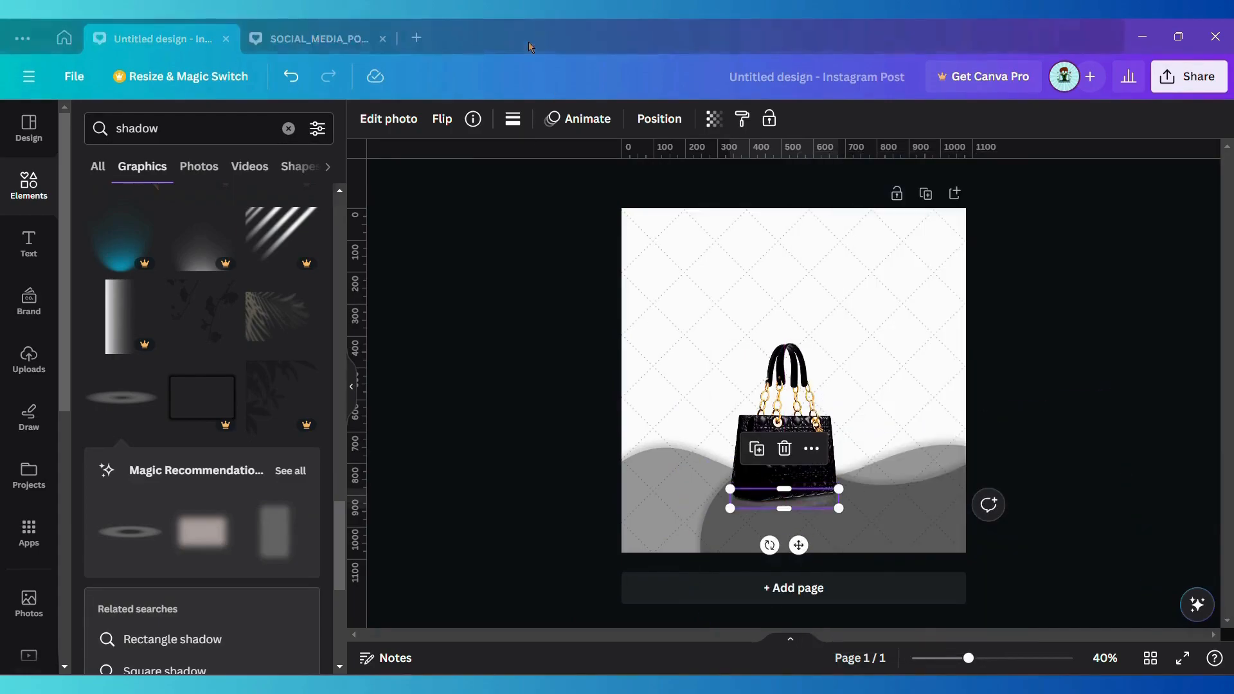
left_click(660, 118)
Find the TypeCraft app among the available apps and open it
left_click(29, 532)
left_click(275, 131)
type("ty")
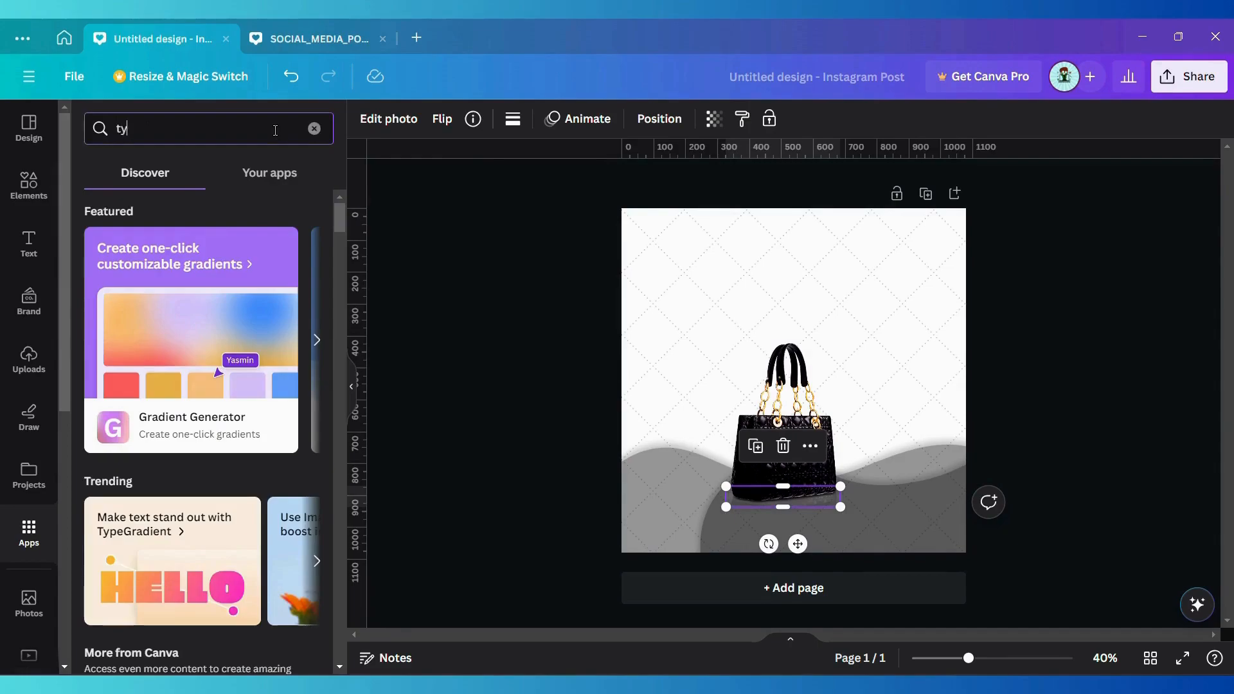
type("p")
left_click(257, 195)
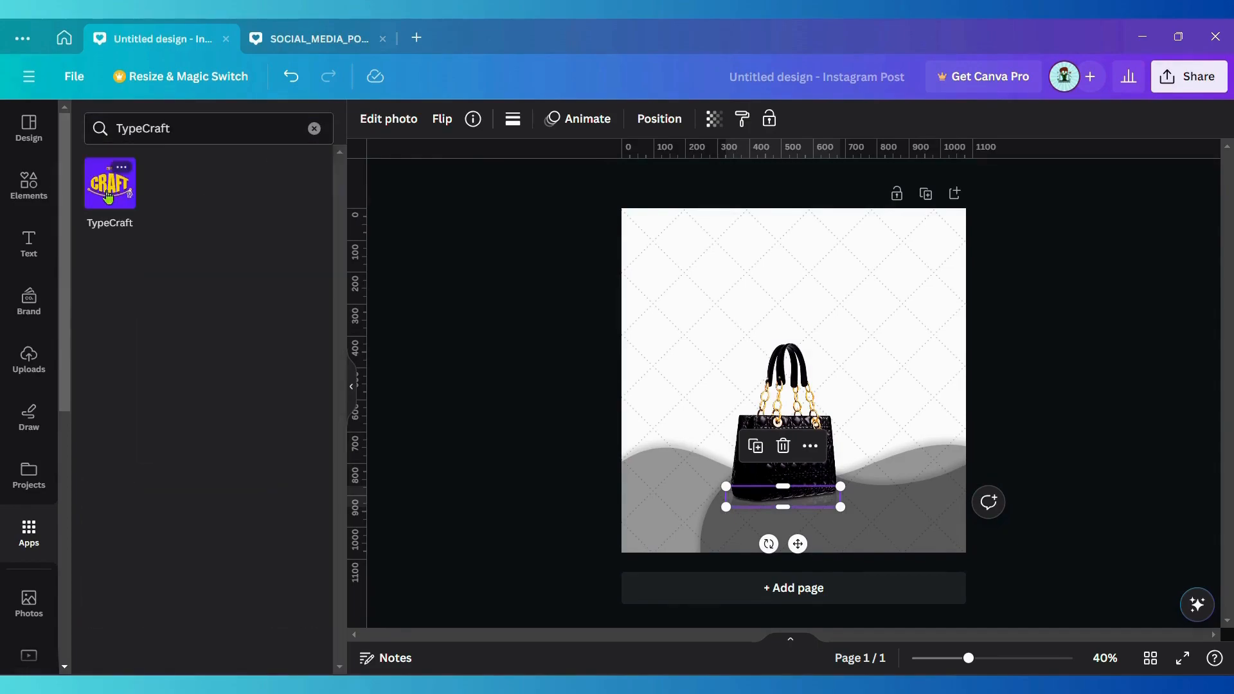
left_click(106, 191)
Enter SUNDAY as the TypeCraft text and set its font to League Gothic
left_click(191, 182)
key("ctrl+a")
type("SUNDAY")
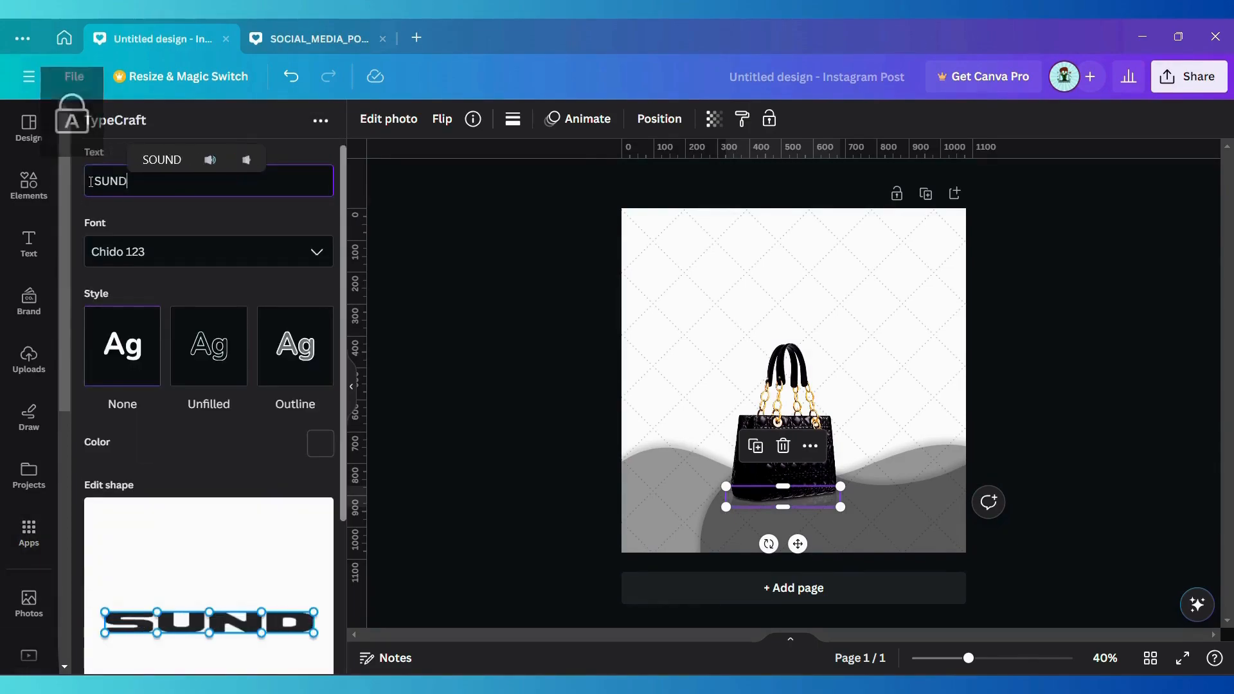
left_click(321, 259)
type("LE")
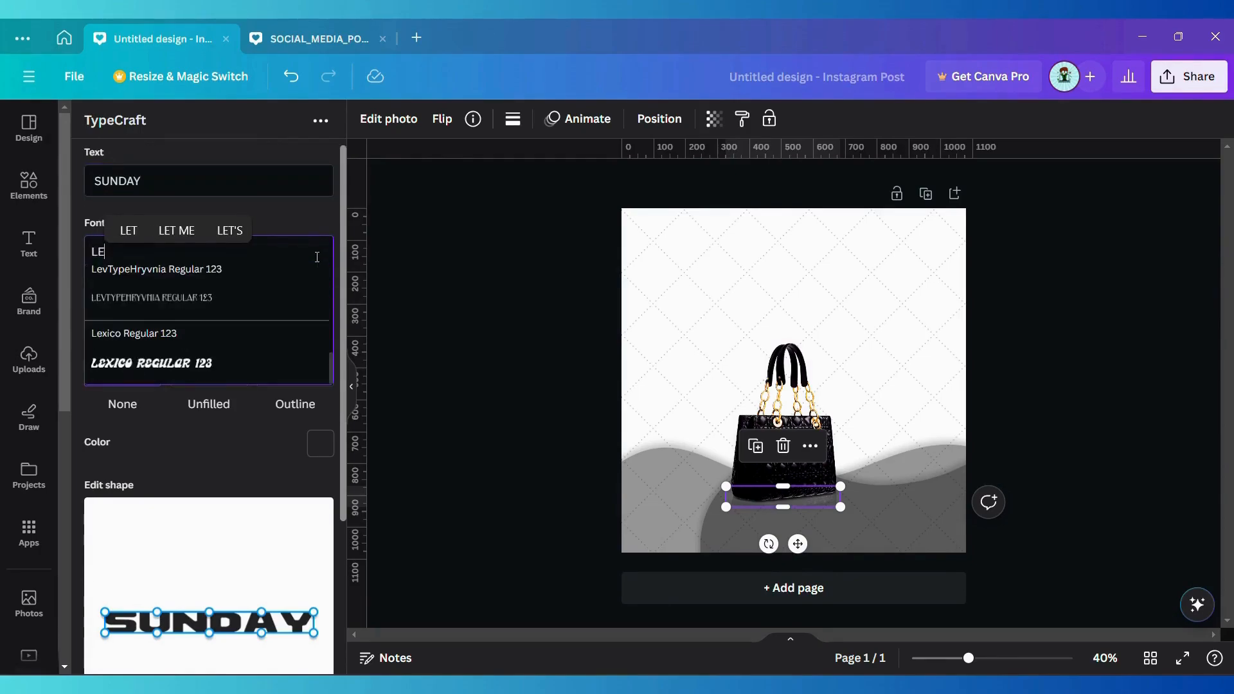
scroll(273, 328, "down", 2)
scroll(297, 262, "up", 2)
left_click(269, 210)
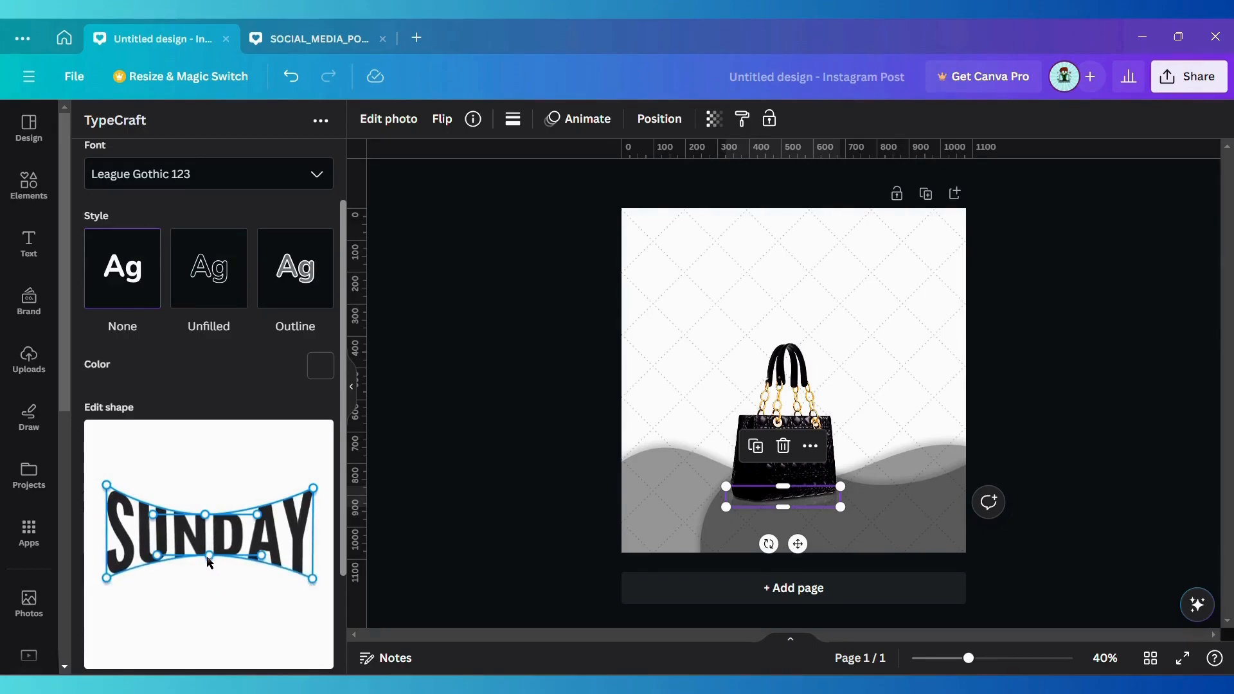
Add the shaped SUNDAY text to the design and place it above the handbag
scroll(206, 554, "down", 3)
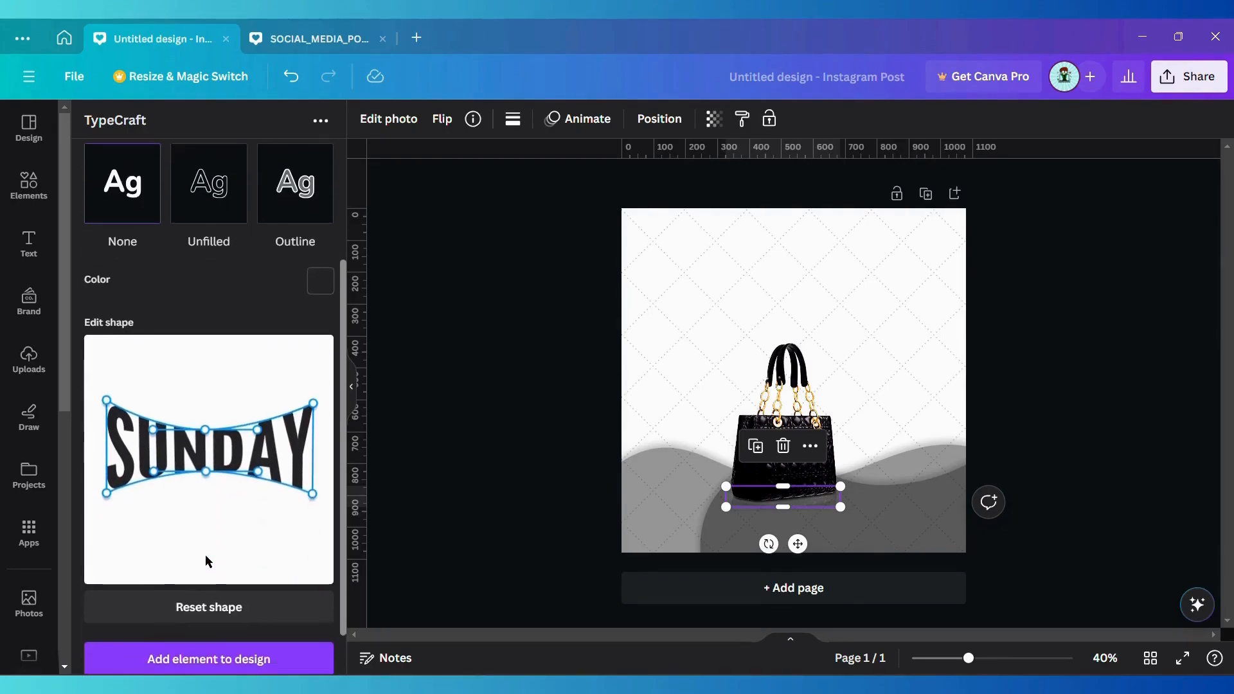
left_click(233, 613)
left_click_drag(793, 379, 798, 291)
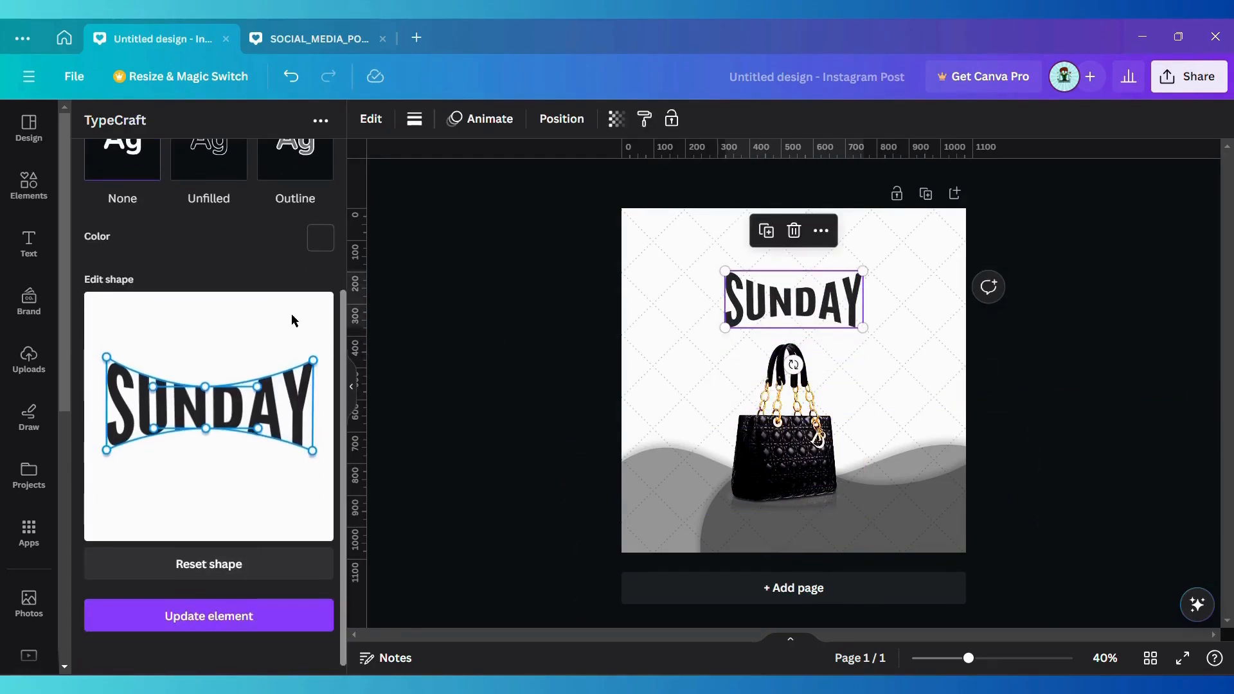
Recolour the SUNDAY text black, update it in the design and enlarge it slightly above the handbag
left_click(320, 235)
scroll(276, 250, "up", 3)
left_click_drag(118, 313, 103, 337)
scroll(161, 470, "down", 3)
left_click(214, 627)
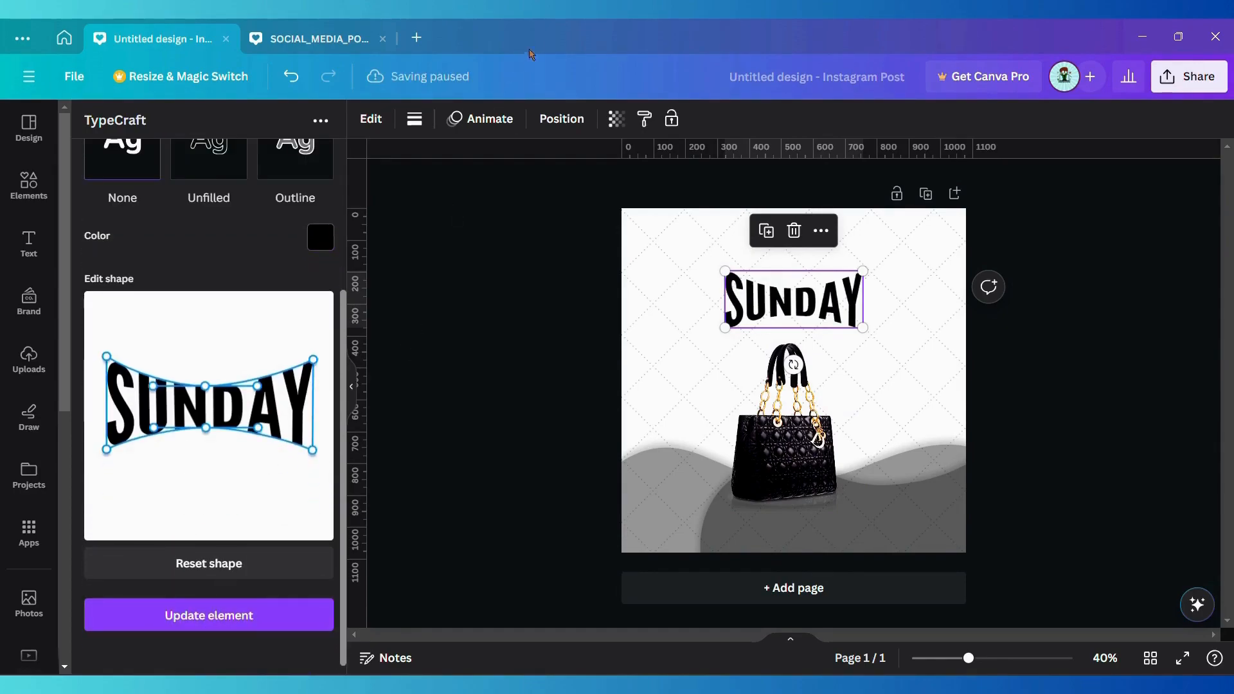
left_click_drag(725, 328, 715, 333)
left_click_drag(797, 293, 802, 288)
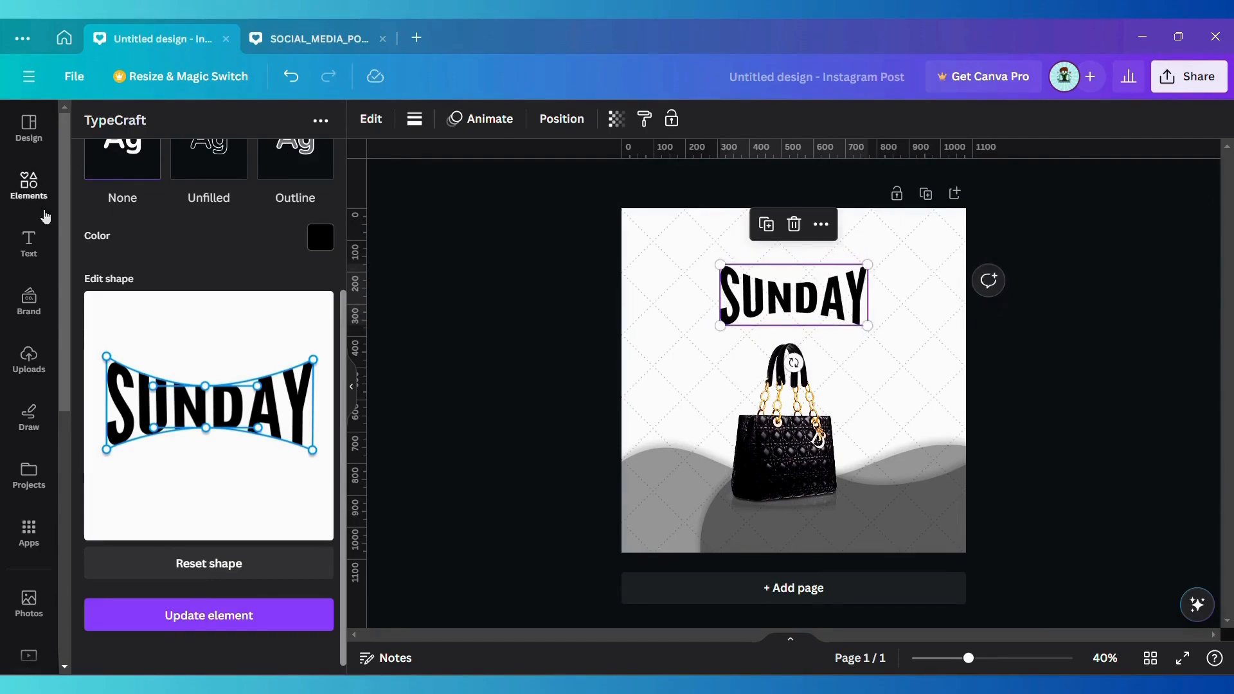
Add a subheading reading "Limited Offer" and set its font to Playlist Script
left_click(29, 243)
left_click(173, 376)
type("Limited Offer")
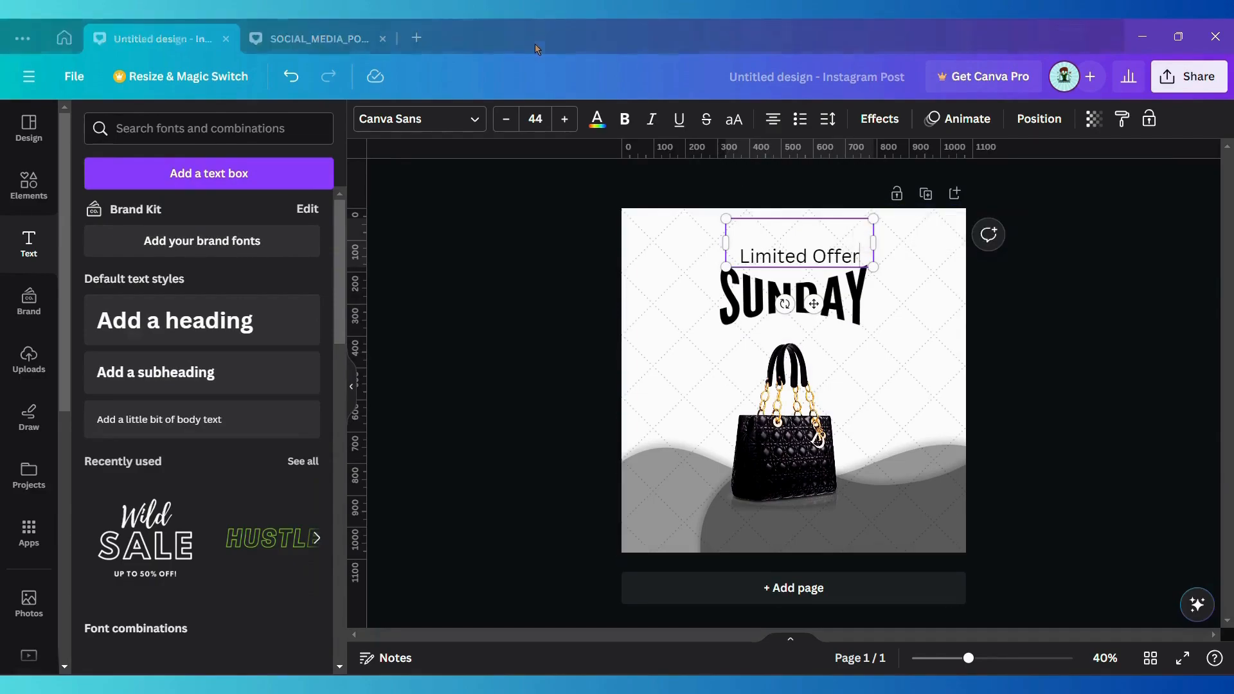
left_click(419, 119)
left_click(248, 169)
type("pla")
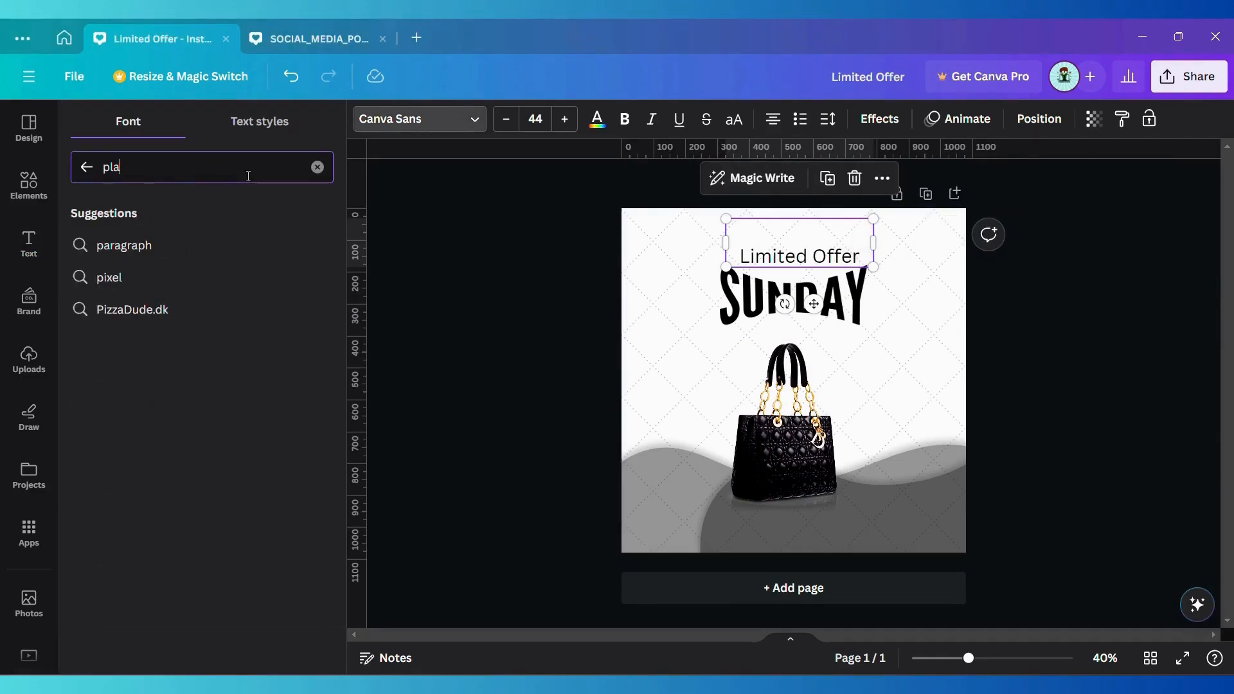
left_click(132, 405)
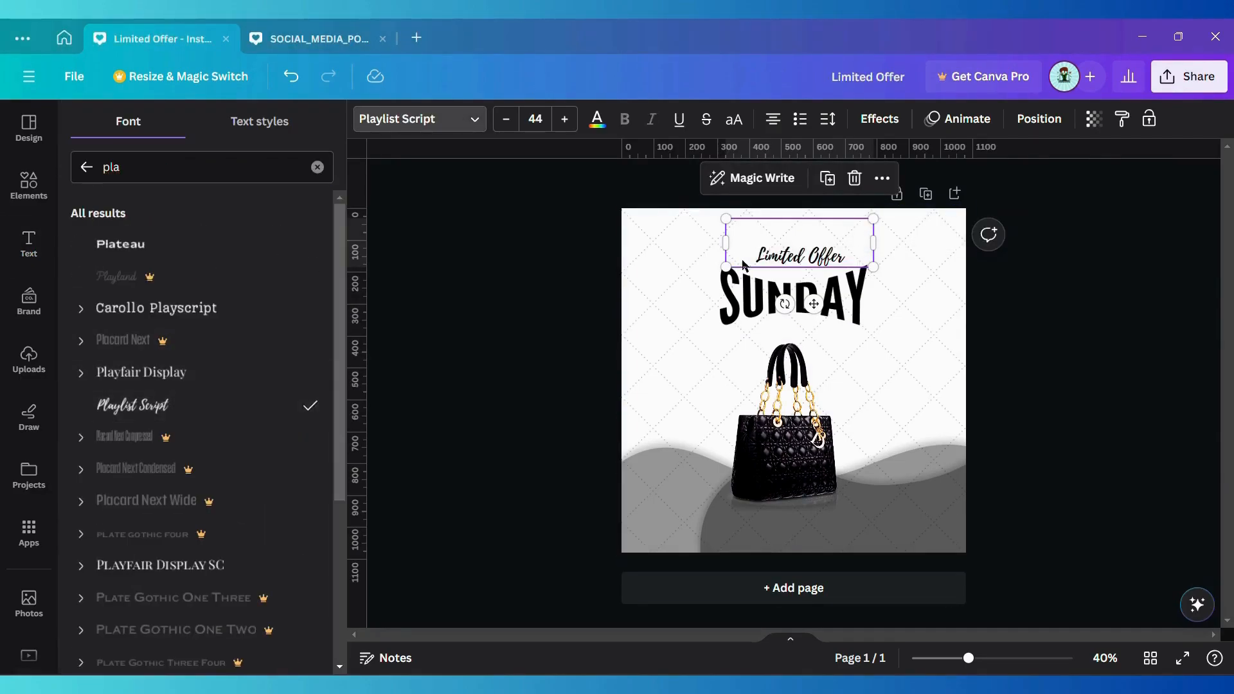
Set the Limited Offer text size to 50 and place it just above SUNDAY
left_click(531, 118)
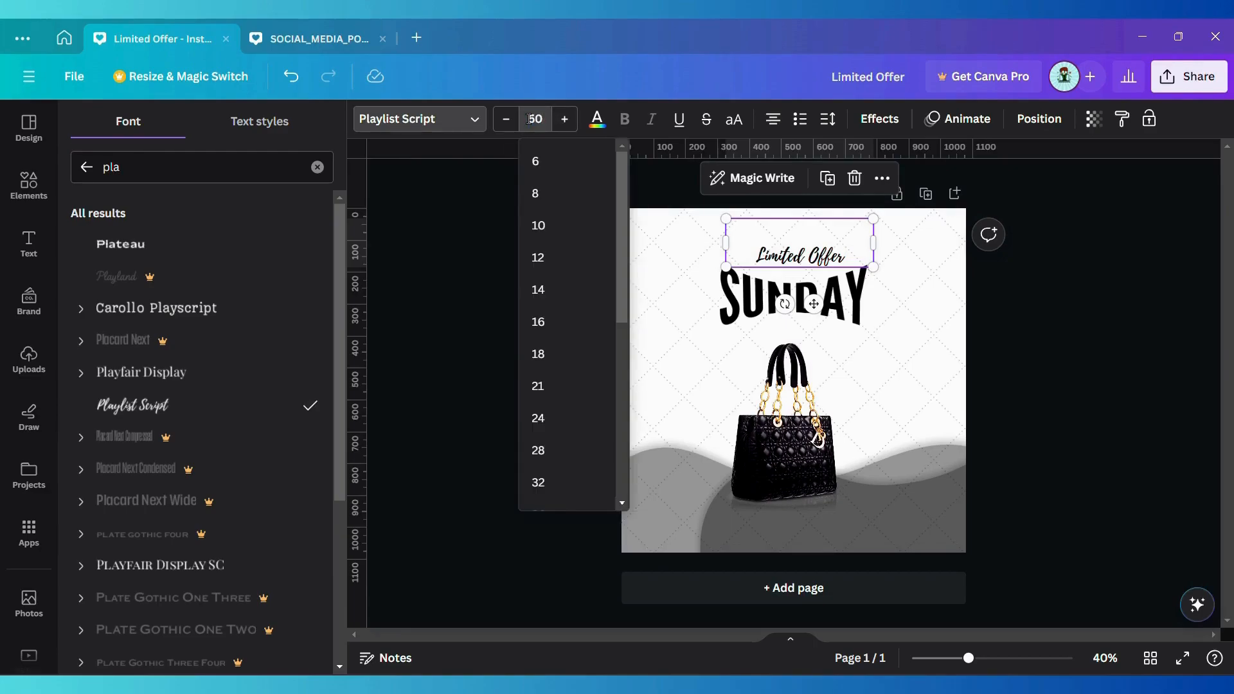
type("50")
key("Return")
left_click(854, 235)
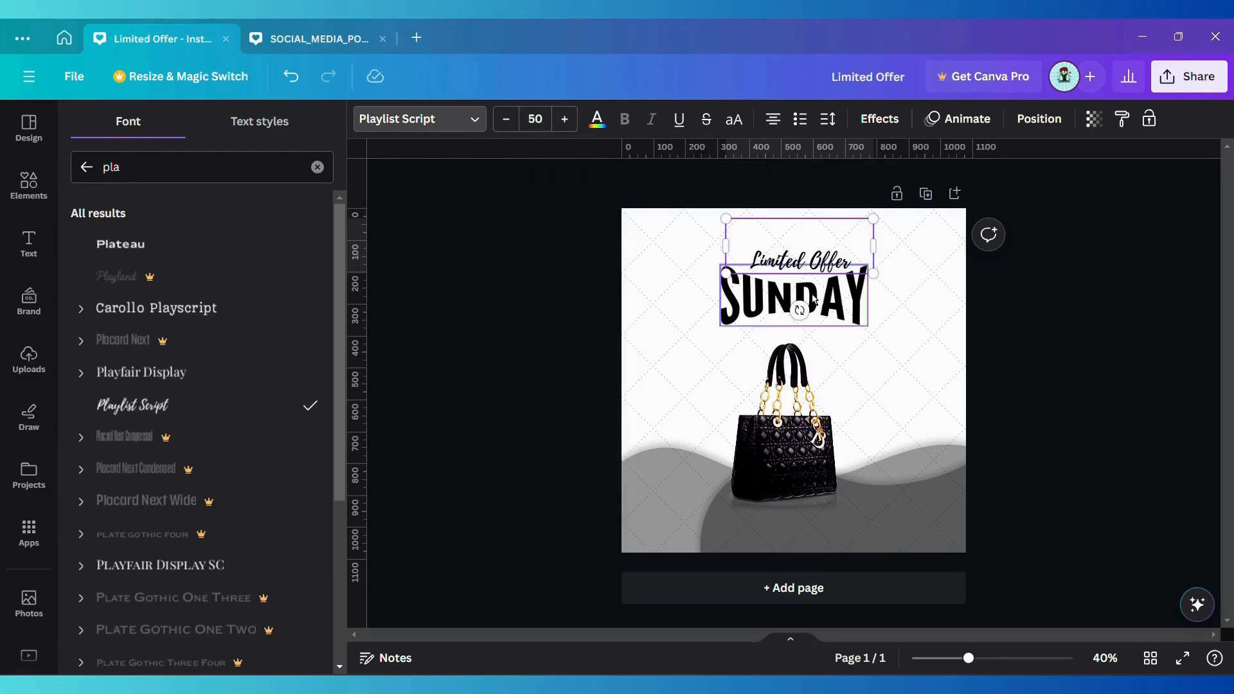
left_click_drag(748, 256, 800, 312)
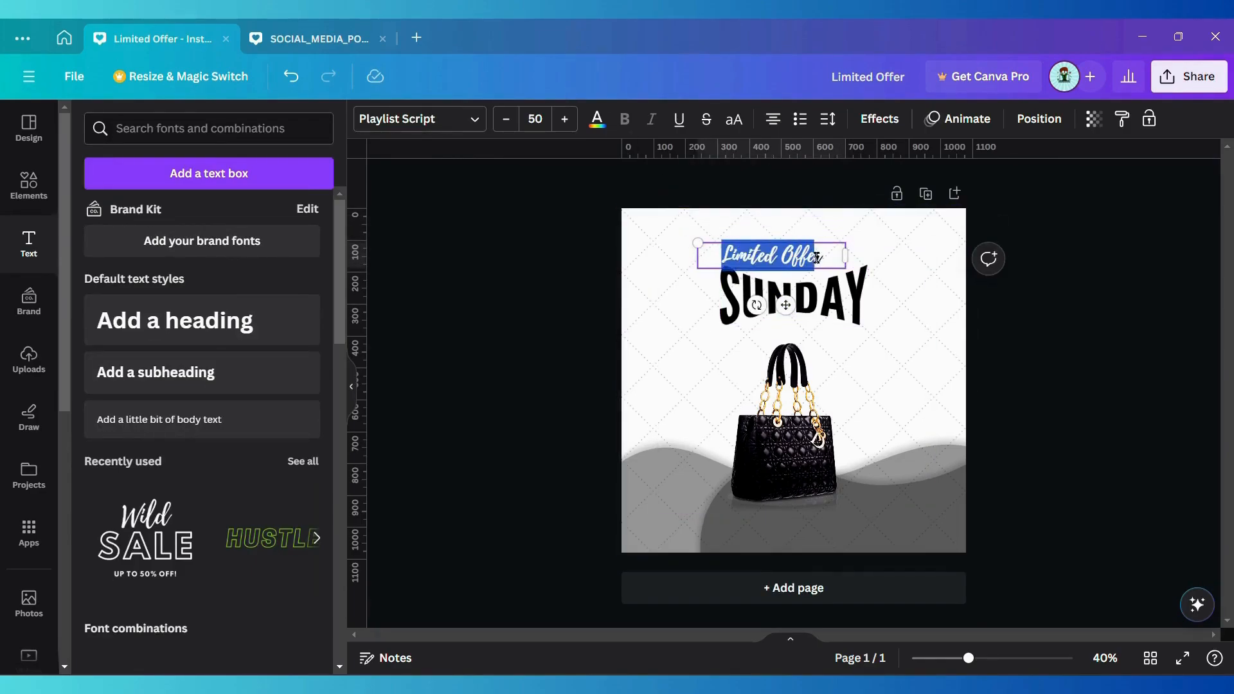
Recolour Limited Offer with gold sampled from the handbag's chain, then narrow its text box and align it with SUNDAY's left edge
left_click(596, 119)
left_click(86, 215)
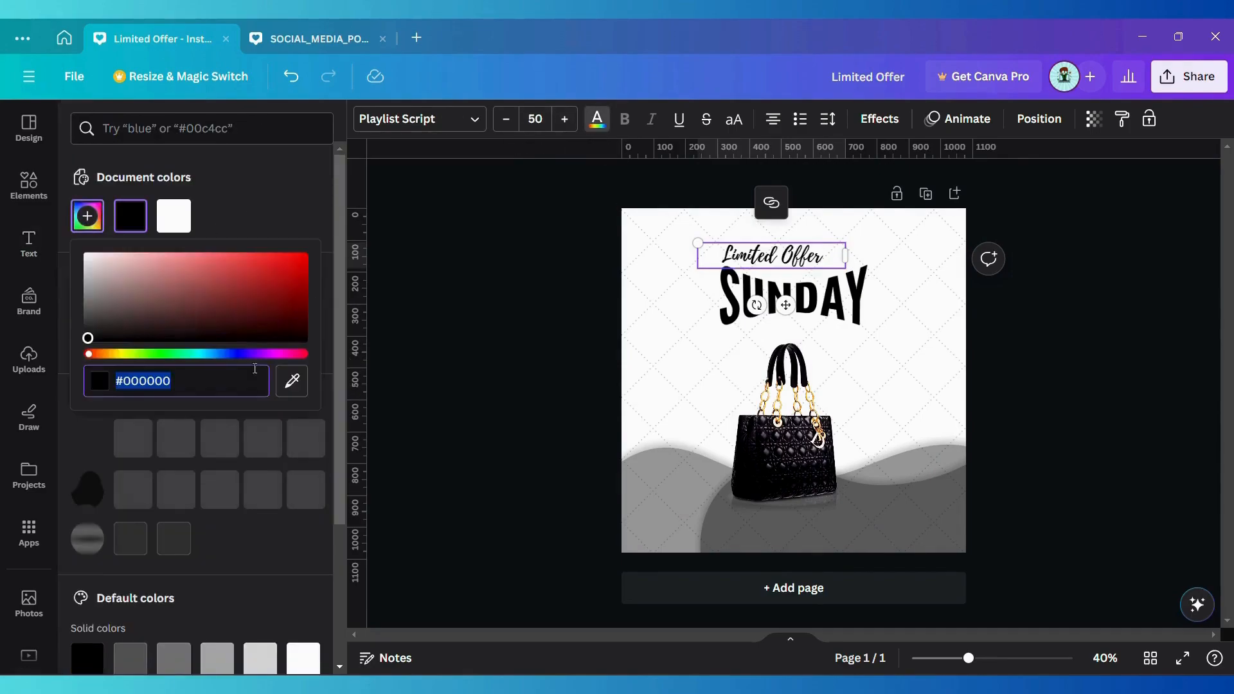
left_click(292, 381)
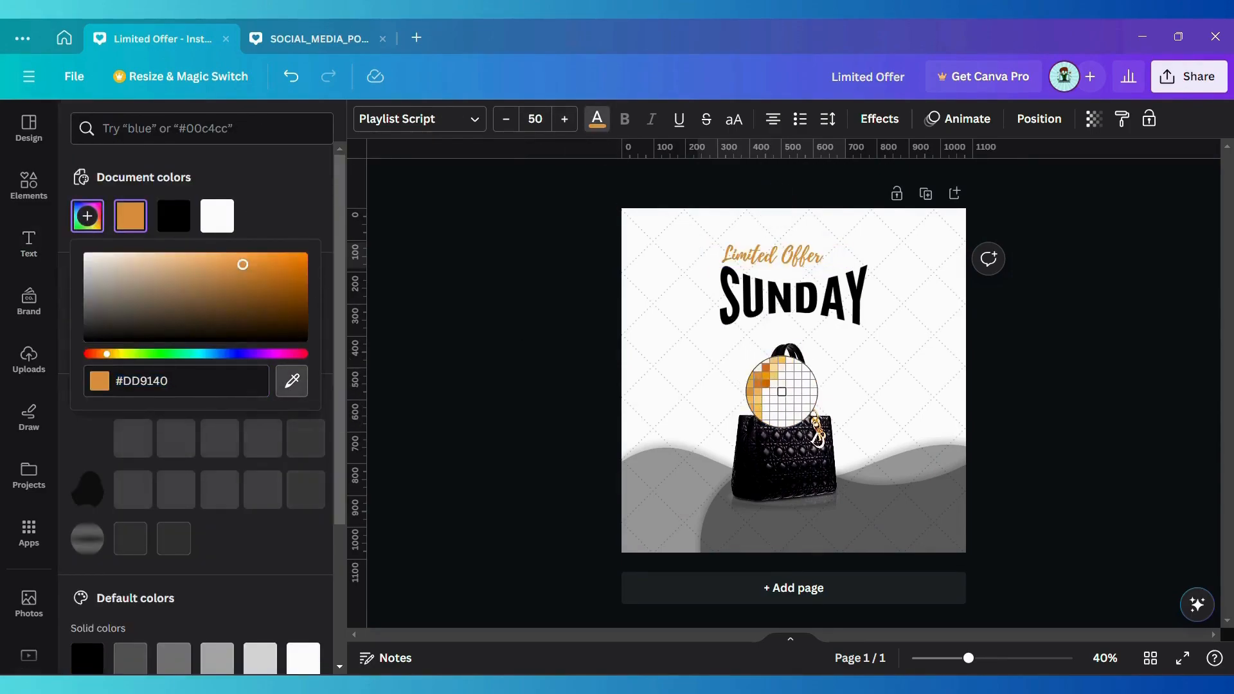
left_click(811, 431)
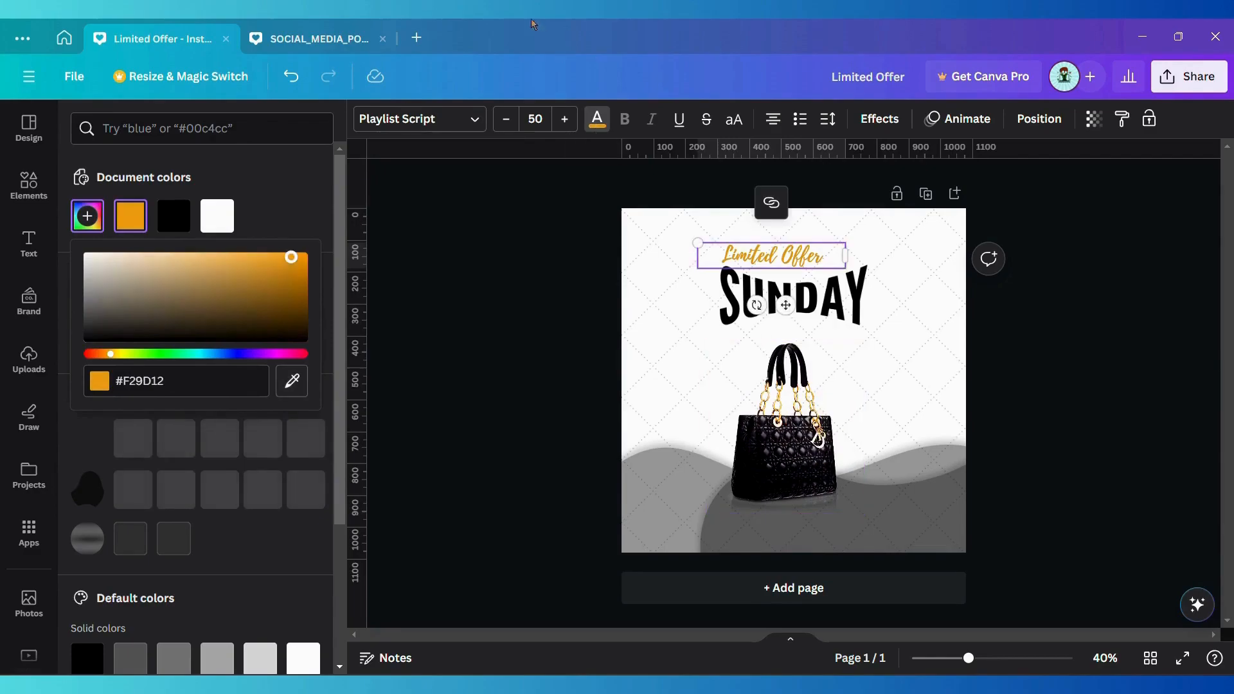
left_click_drag(848, 256, 811, 257)
left_click_drag(766, 305, 788, 307)
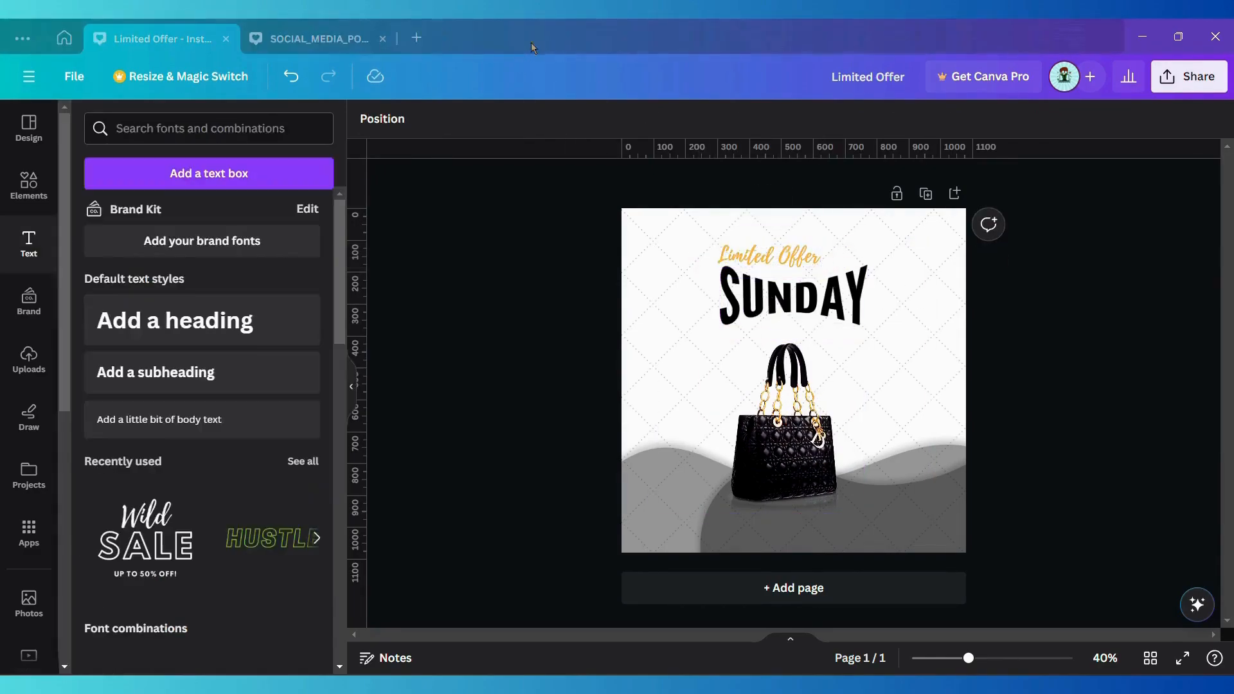
Add a subheading reading "Black" beside Limited Offer and set its size to 60
left_click(238, 385)
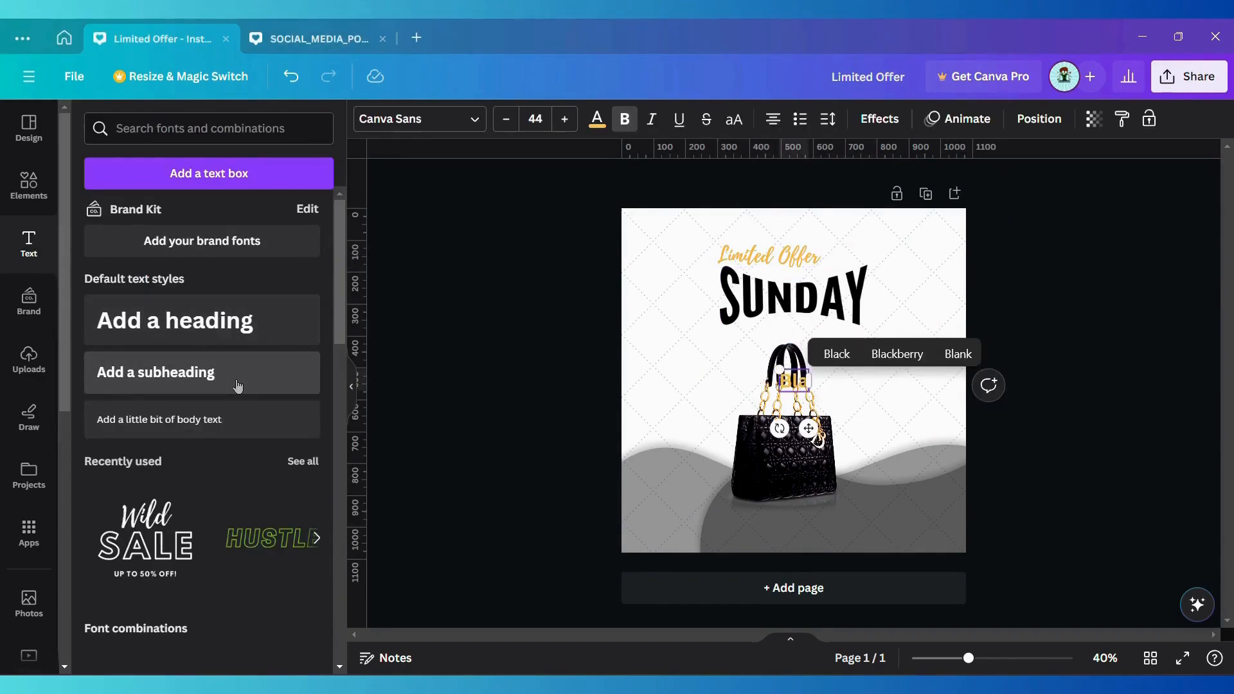
left_click_drag(808, 428, 880, 309)
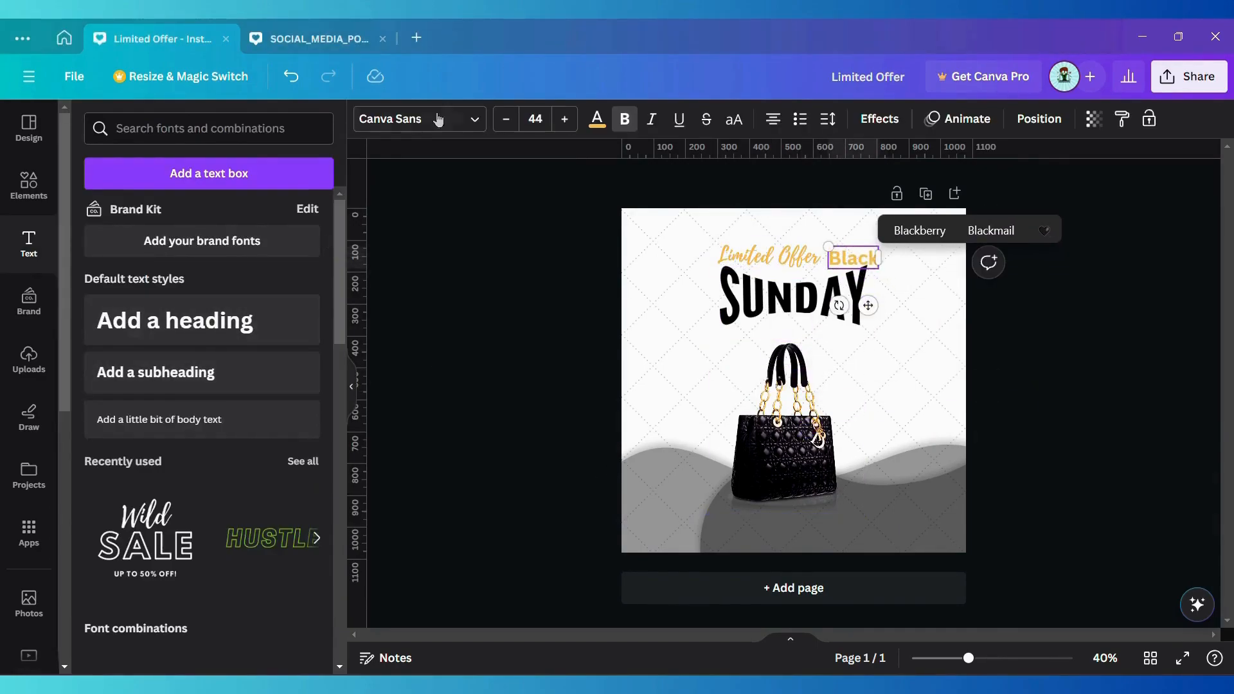
left_click(535, 119)
type("60")
key("Return")
Set the Black text to Barlow SemiCondensed and colour it black
left_click(466, 127)
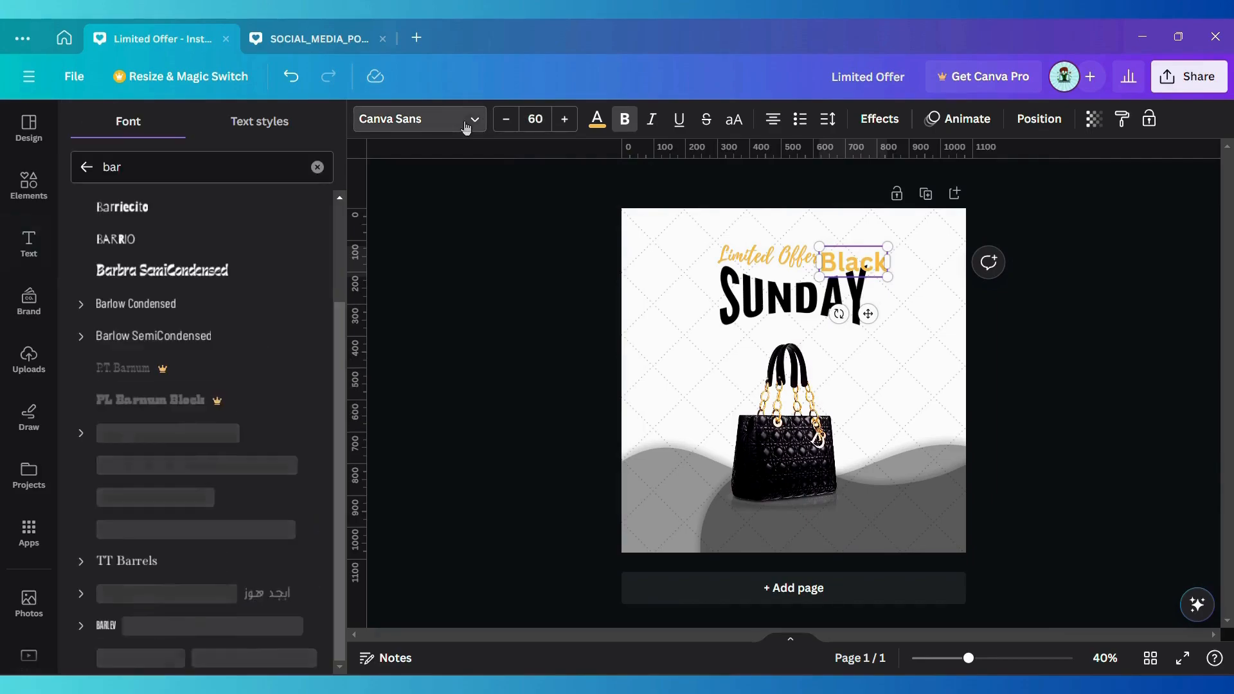
left_click(155, 336)
left_click(80, 336)
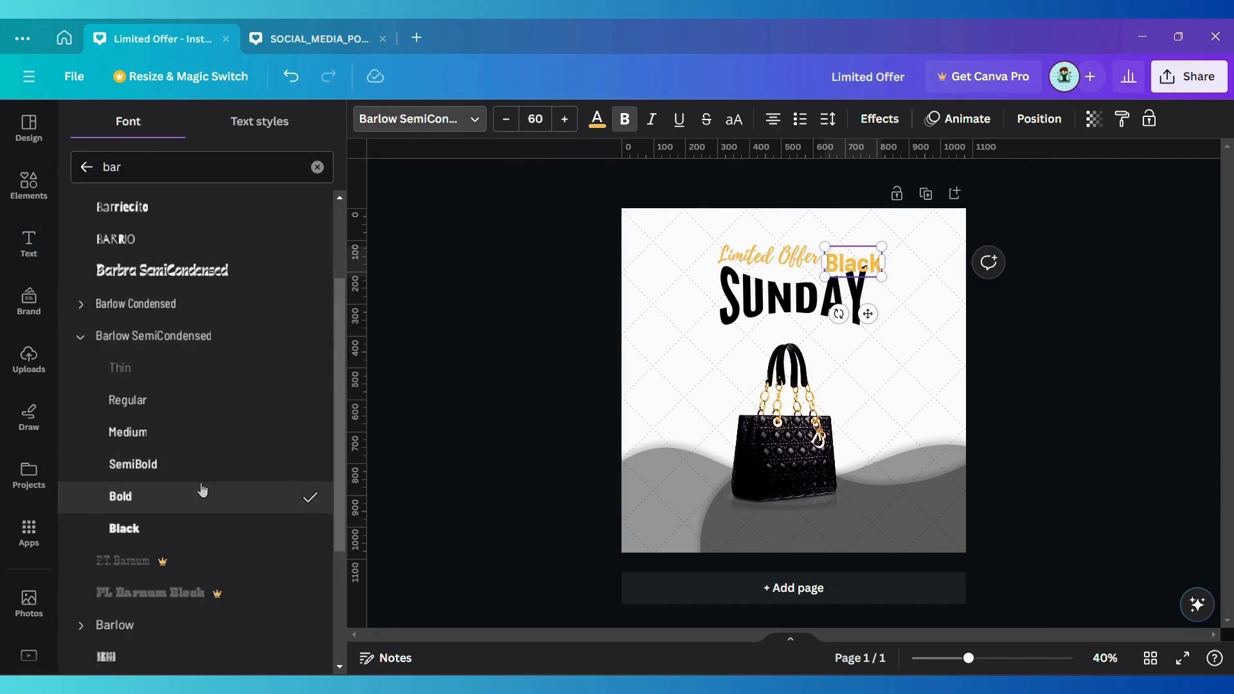
left_click(597, 119)
left_click(129, 212)
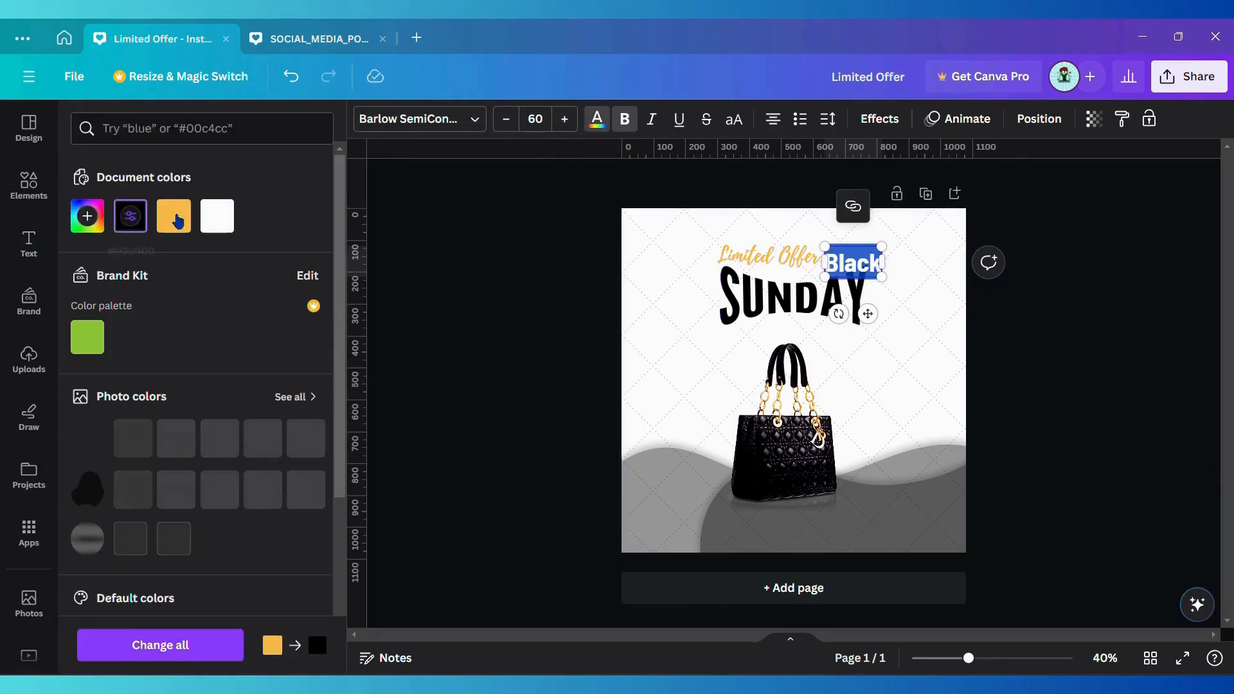
Position the Black text level with Limited Offer, above the right end of SUNDAY
key("Escape")
left_click(878, 266)
left_click_drag(867, 314, 880, 270)
left_click(917, 395)
left_click(855, 258)
left_click_drag(867, 307, 867, 308)
left_click(892, 334)
left_click(857, 260)
left_click(665, 269)
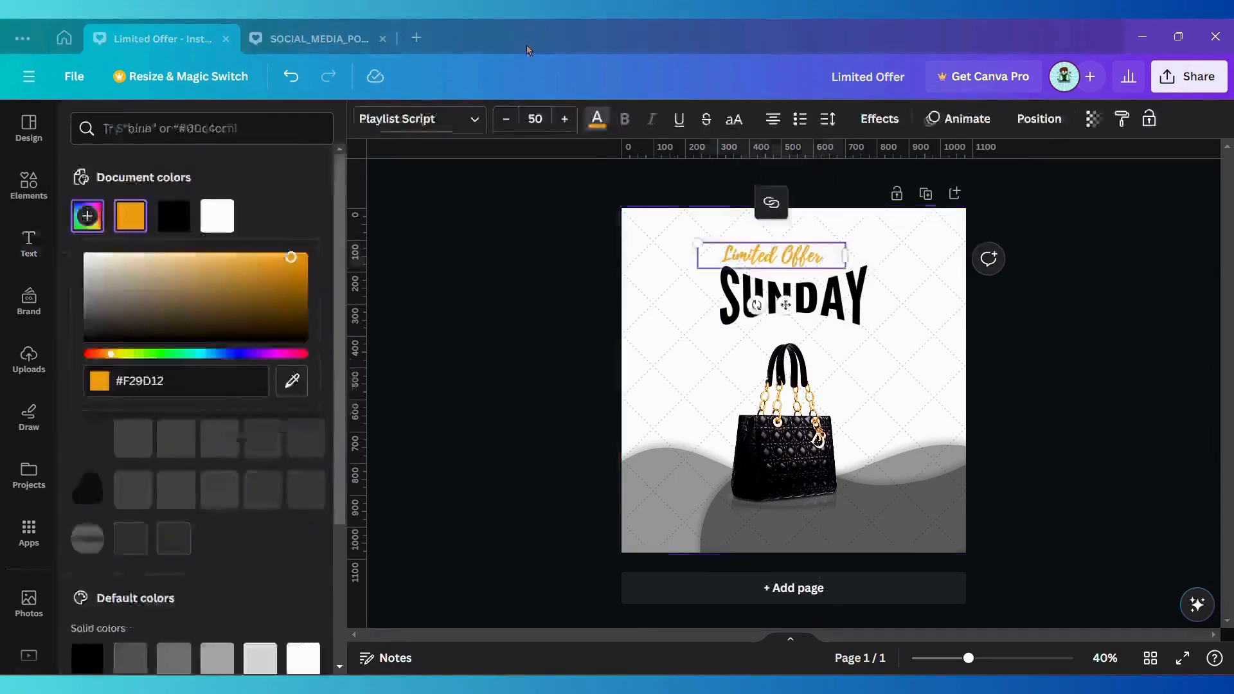
Duplicate Limited Offer below SUNDAY and turn the copy into "Sale" at size 90
left_click(768, 256)
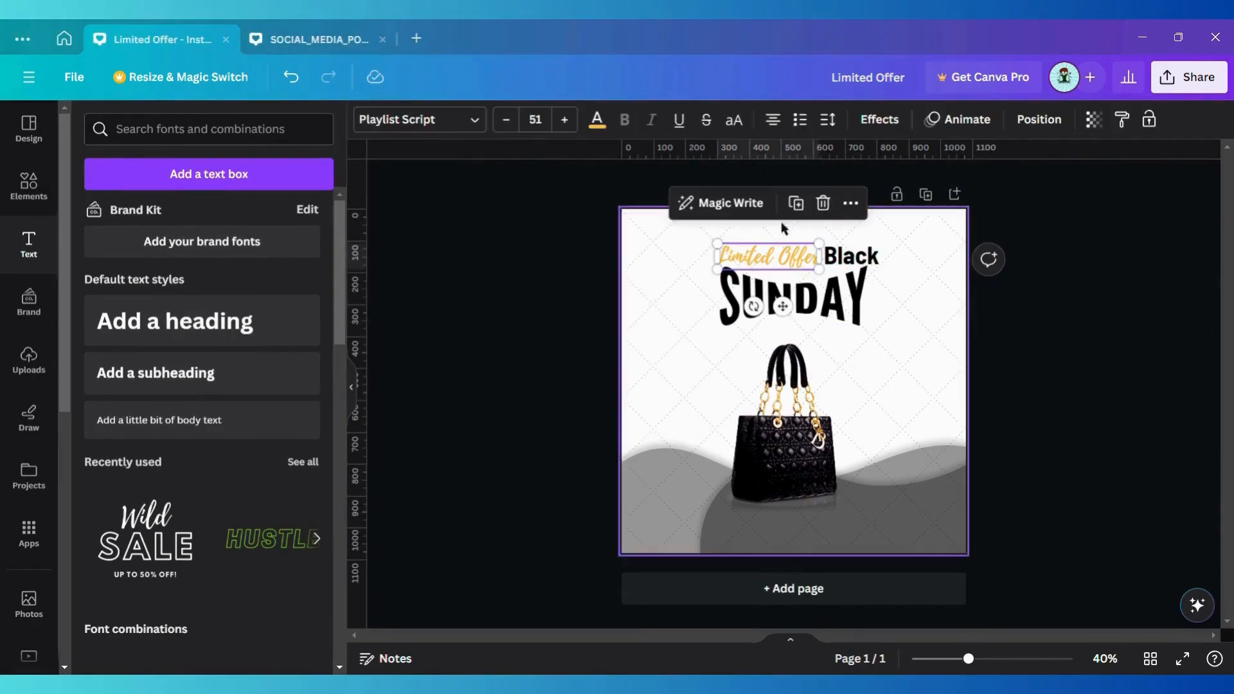
key("ctrl+d")
left_click_drag(845, 390, 860, 378)
double_click(839, 326)
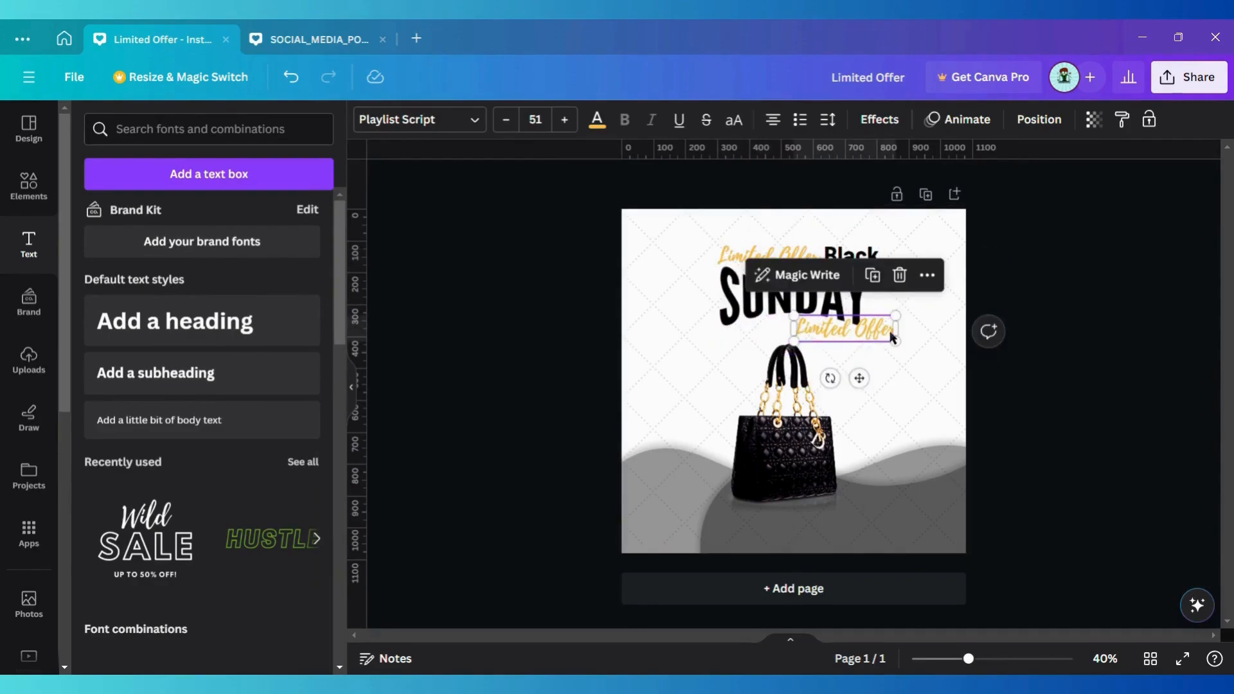
type("Sale")
left_click(531, 119)
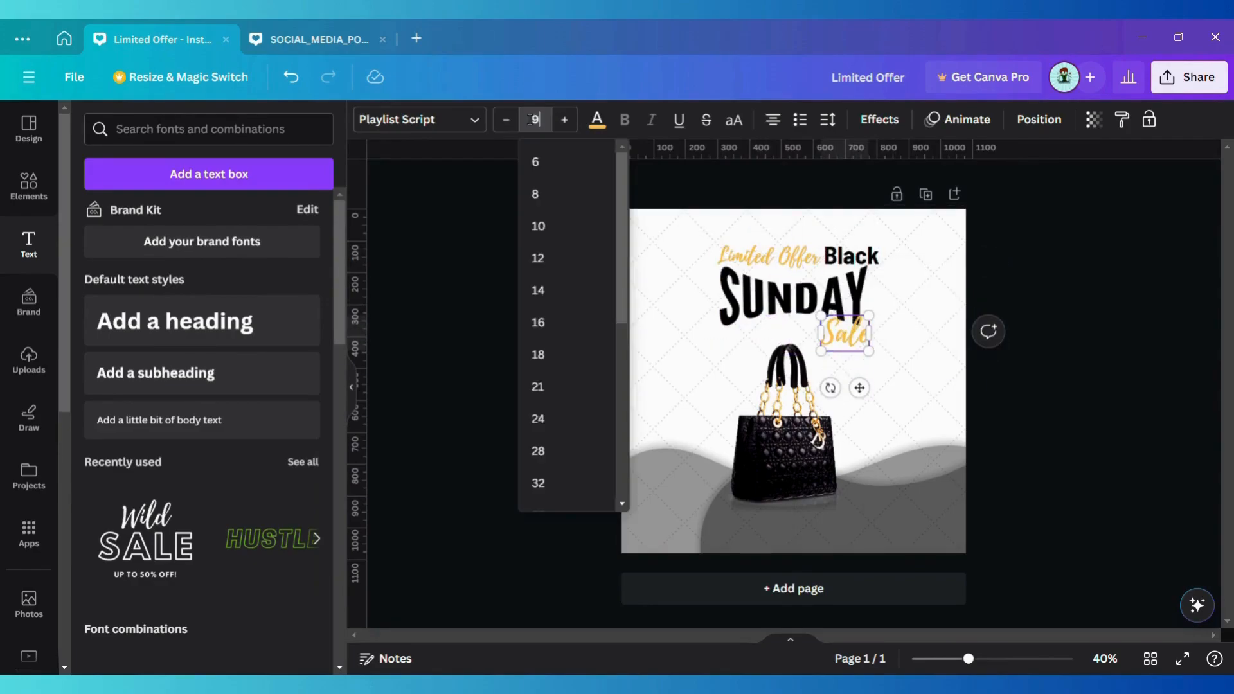
left_click(465, 223)
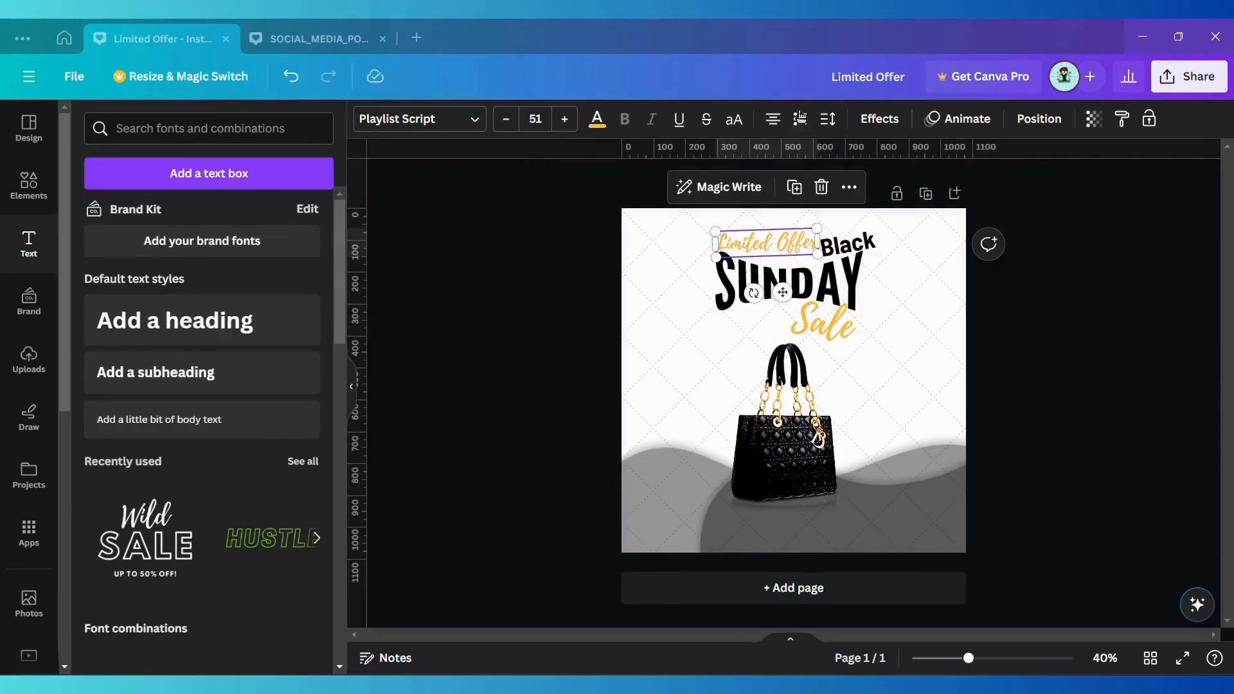
Apply the Curve shape effect to Limited Offer with a curve value of -46
left_click(879, 119)
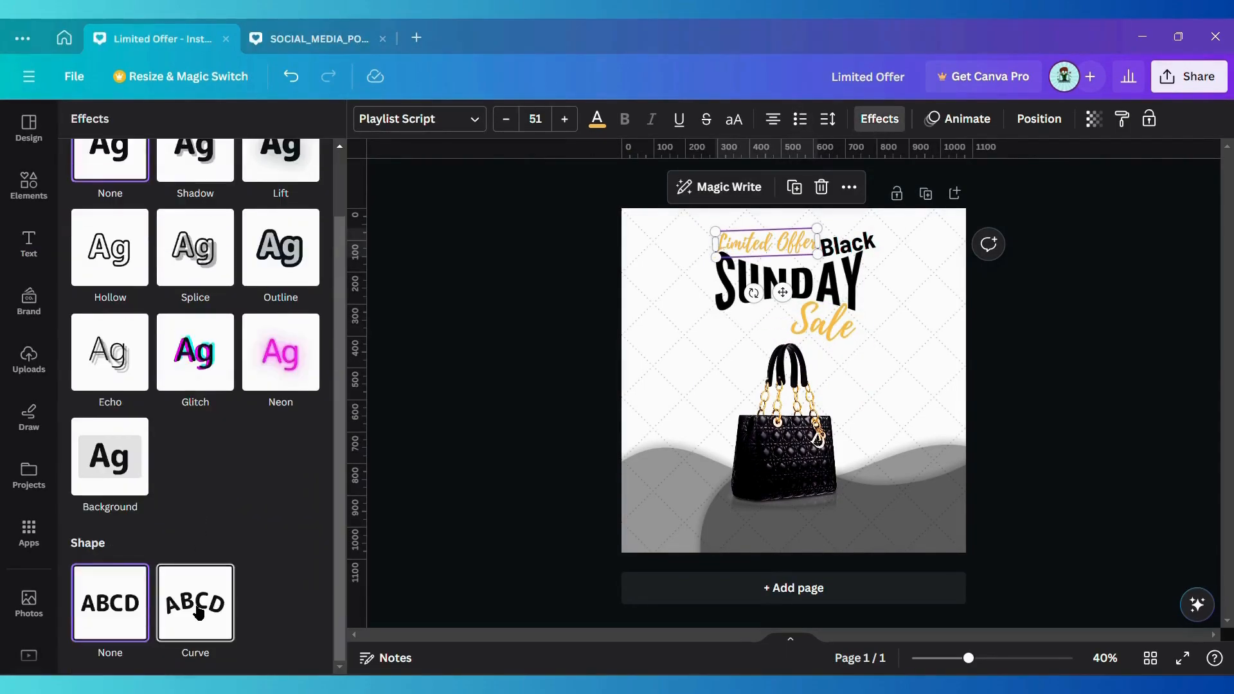
left_click(200, 613)
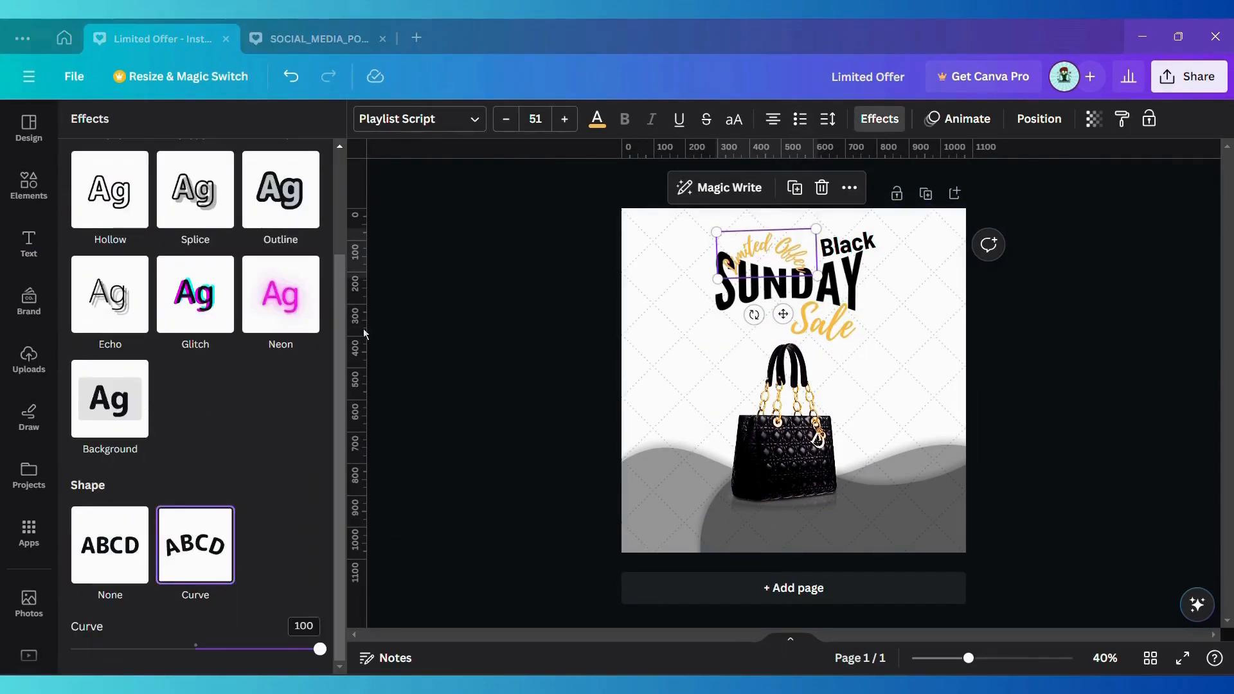
left_click_drag(320, 649, 157, 625)
left_click_drag(782, 291, 780, 300)
left_click_drag(156, 649, 142, 649)
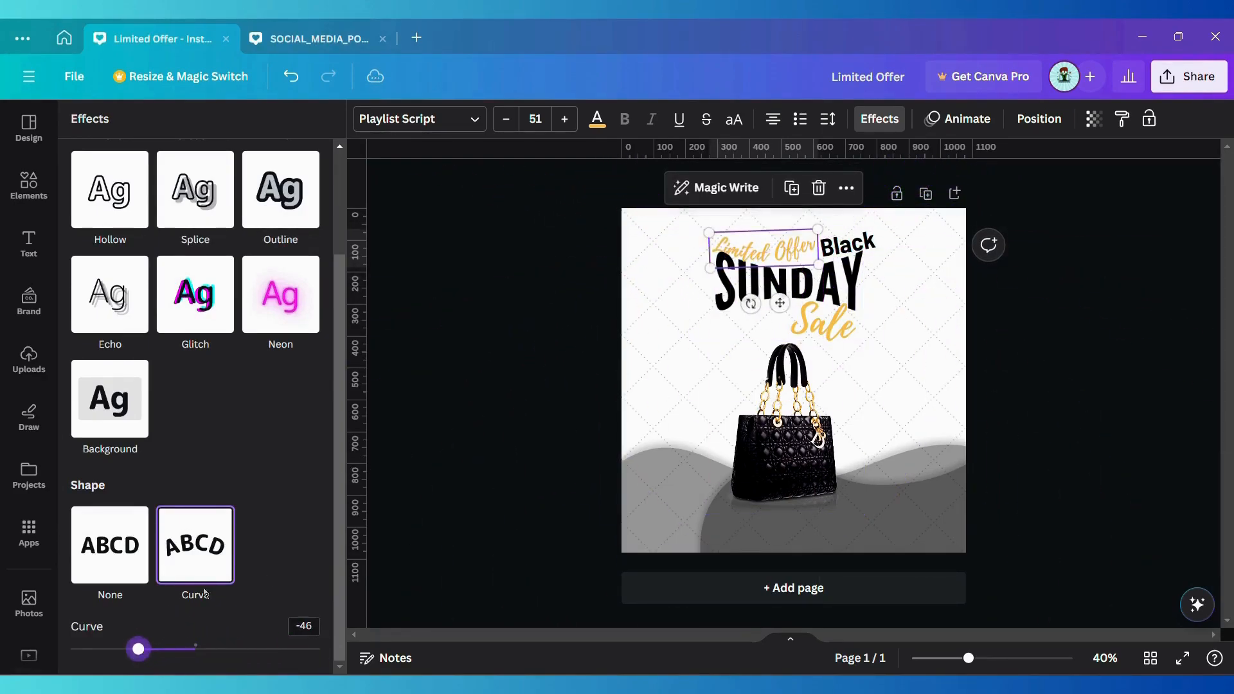
Rotate the curved Limited Offer text clockwise so it follows the upper left edge of SUNDAY
left_click_drag(780, 303, 746, 303)
left_click(815, 219)
left_click(797, 248)
double_click(797, 247)
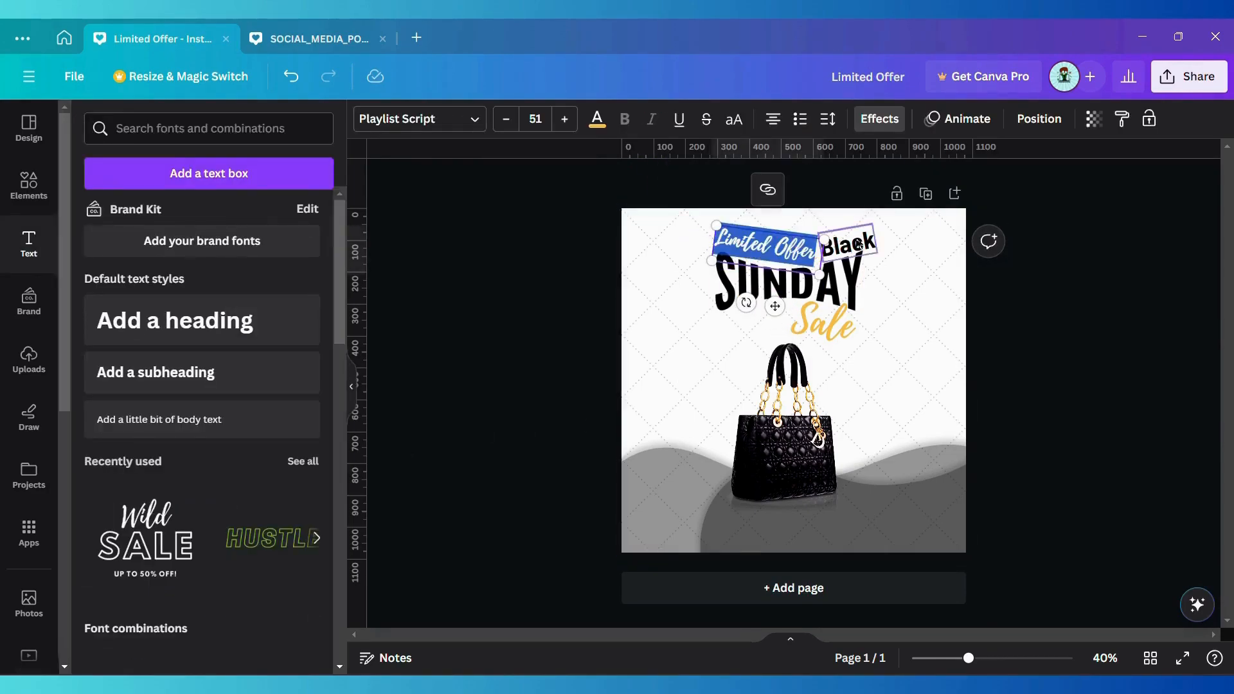
Shrink the Black text slightly and reposition it beside Limited Offer
left_click(870, 249)
left_click(872, 252)
left_click(871, 251)
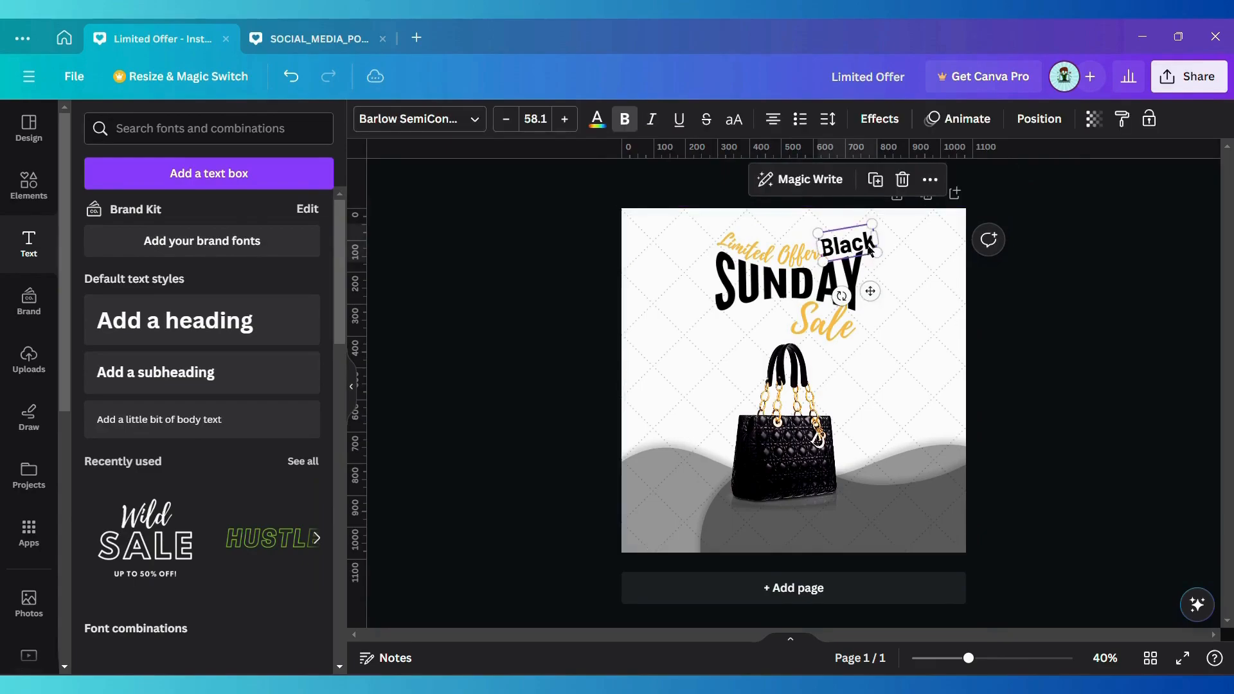
left_click_drag(873, 222, 873, 227)
left_click_drag(870, 293, 871, 291)
left_click(913, 302)
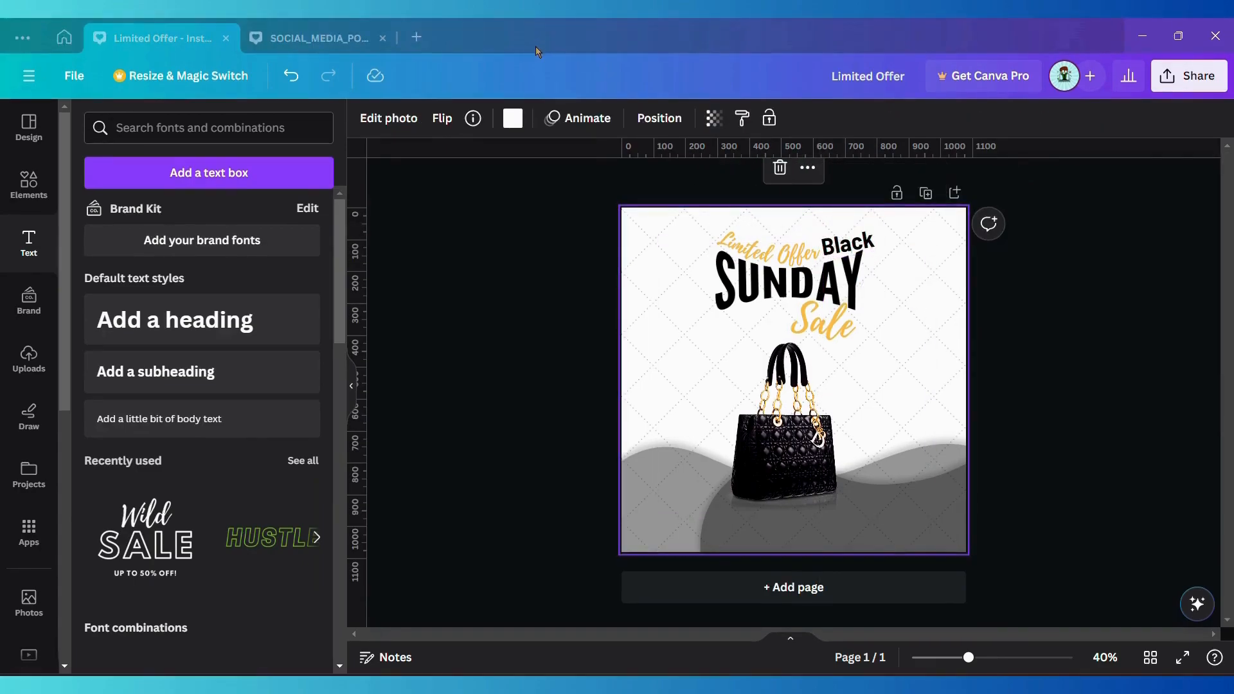
Apply a Curve effect of -43 to the Black text and rotate it to about -18°
left_click(848, 243)
left_click(879, 117)
left_click(195, 602)
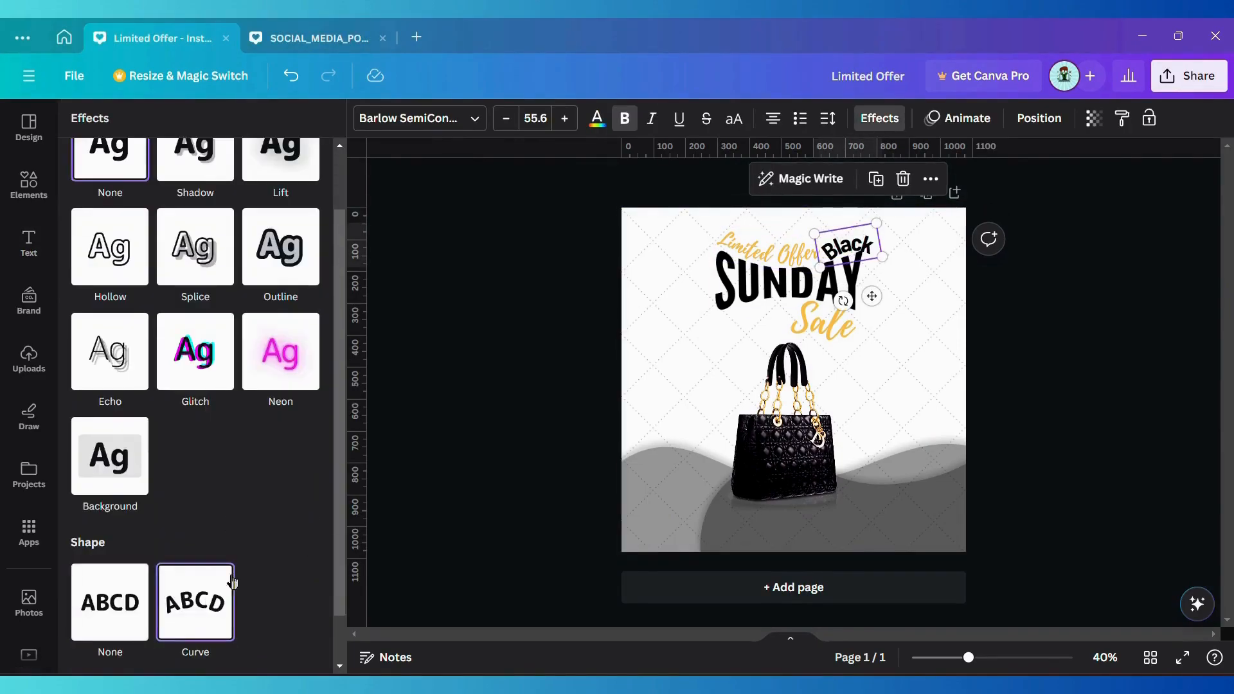
left_click_drag(257, 648, 148, 651)
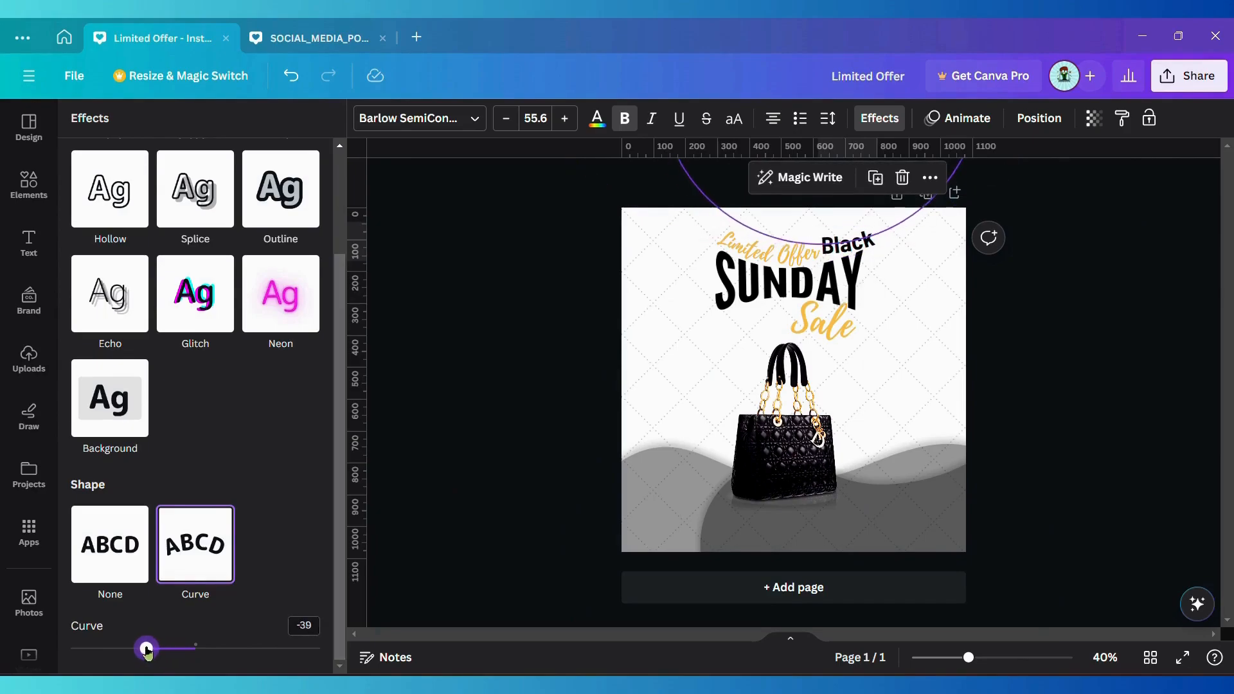
left_click_drag(842, 295, 849, 300)
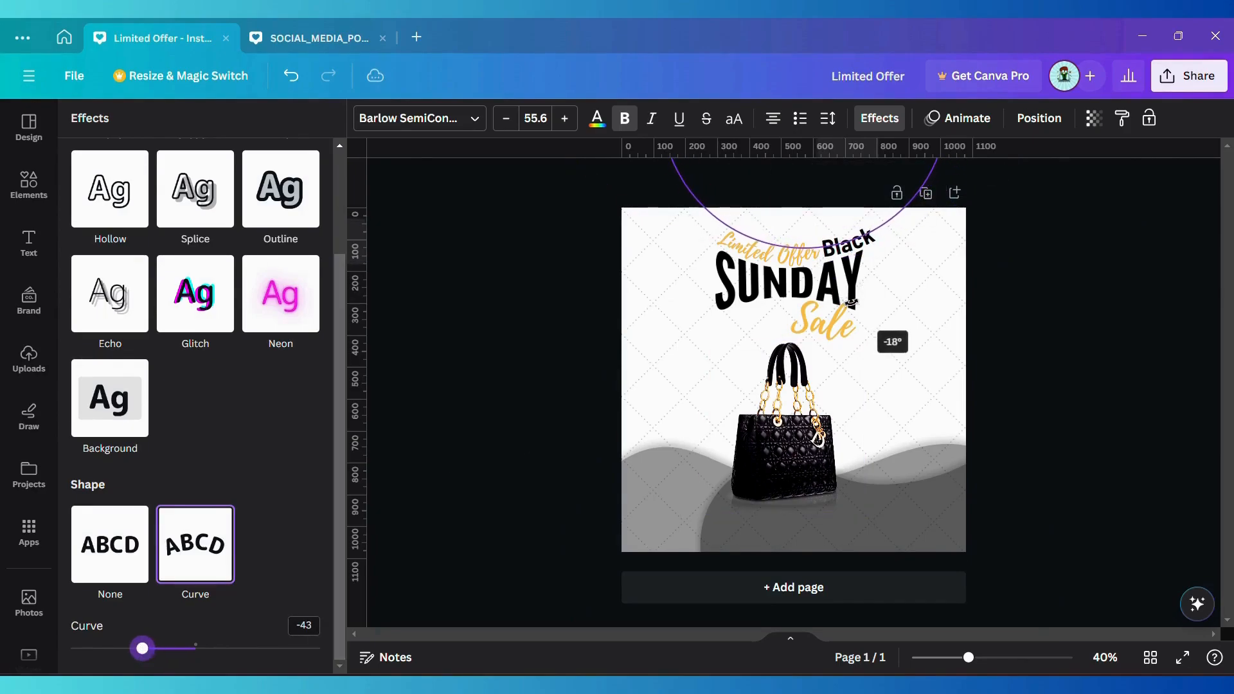
left_click(934, 288)
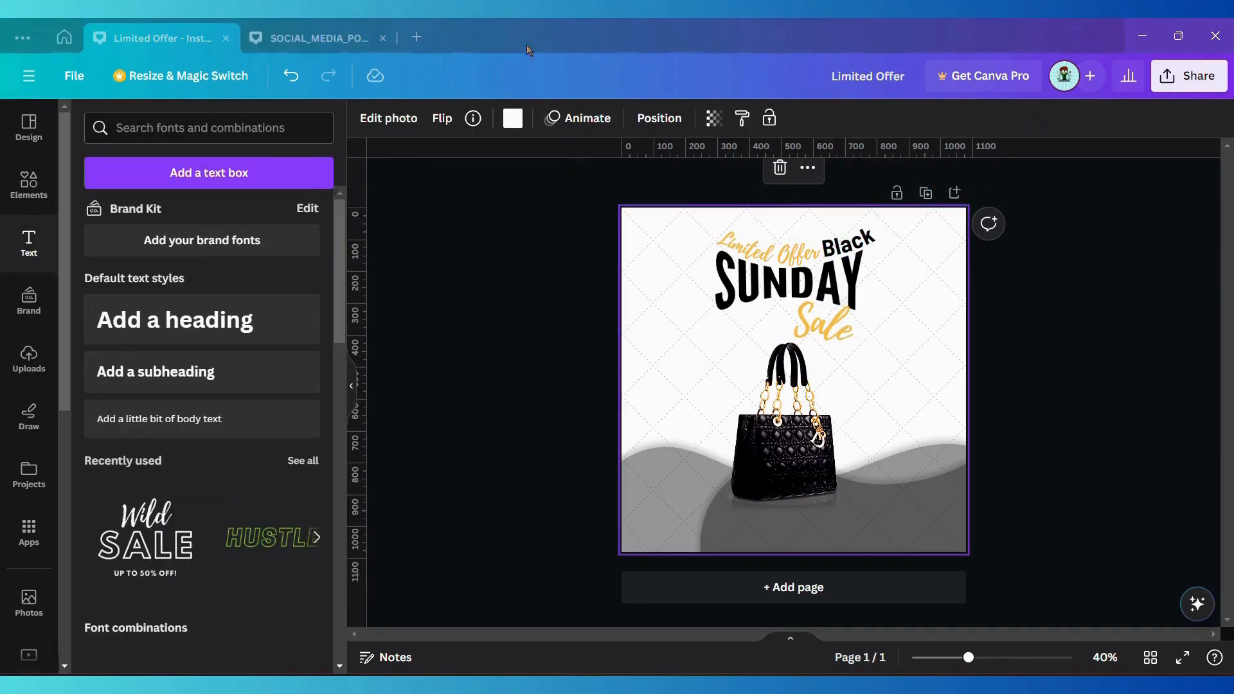
Apply the Curve shape effect to the Sale text with a curve value of -20
left_click(812, 307)
left_click(879, 117)
scroll(283, 501, "down", 3)
left_click_drag(309, 649, 173, 630)
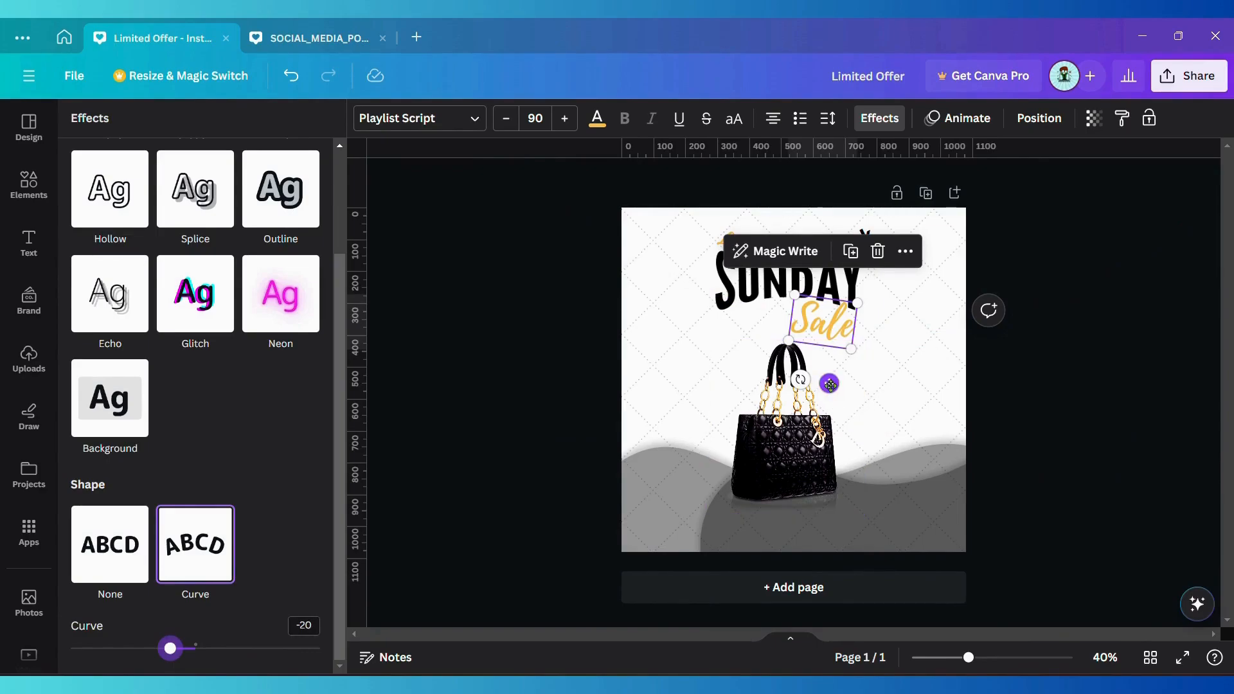
Add a small notched ribbon shape, tilt it beneath SUNDAY beside the Sale text, and fill it black
left_click(943, 358)
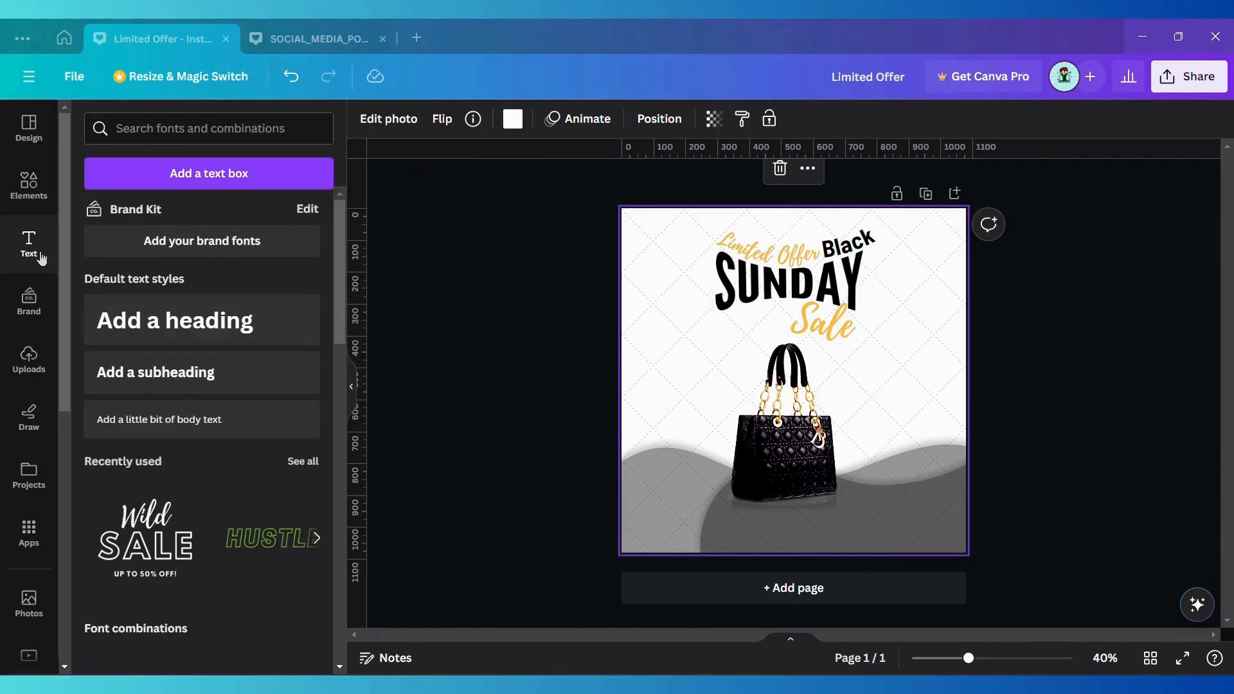
left_click(24, 198)
left_click(289, 129)
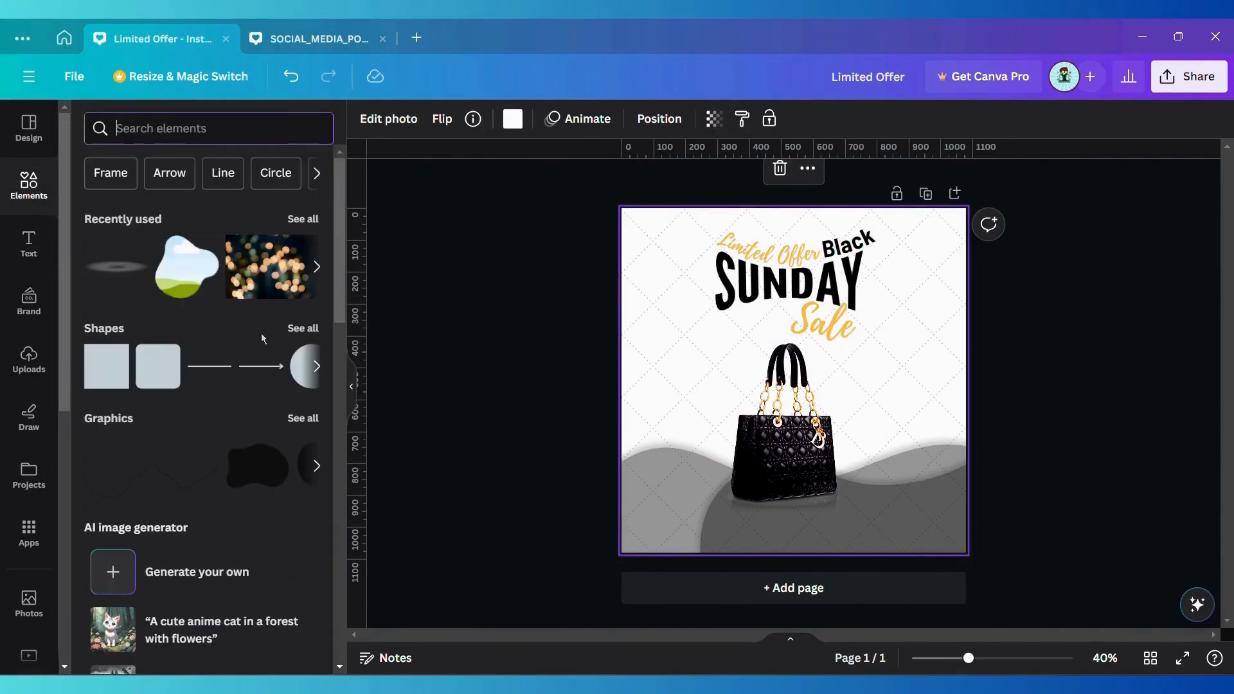
left_click(303, 324)
scroll(261, 432, "down", 5)
left_click(241, 326)
left_click_drag(793, 406, 775, 362)
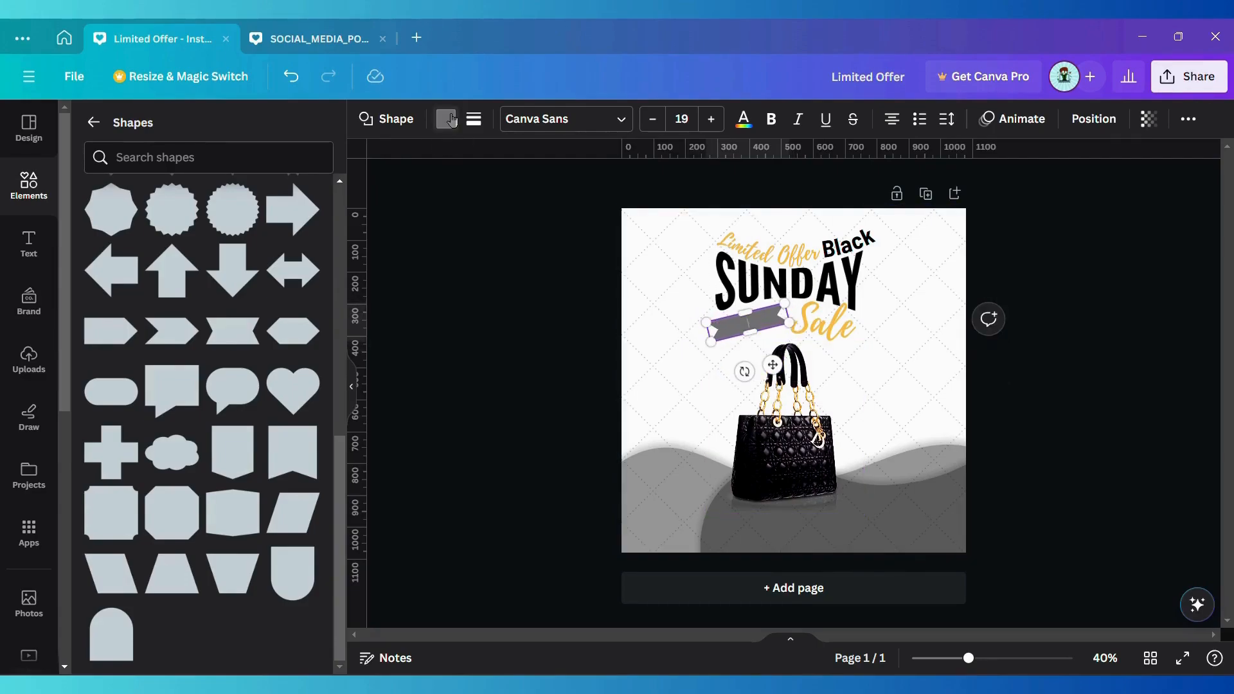
left_click(446, 119)
left_click(174, 216)
Add a subheading reading "super" and set its font to Gagalin
left_click(29, 244)
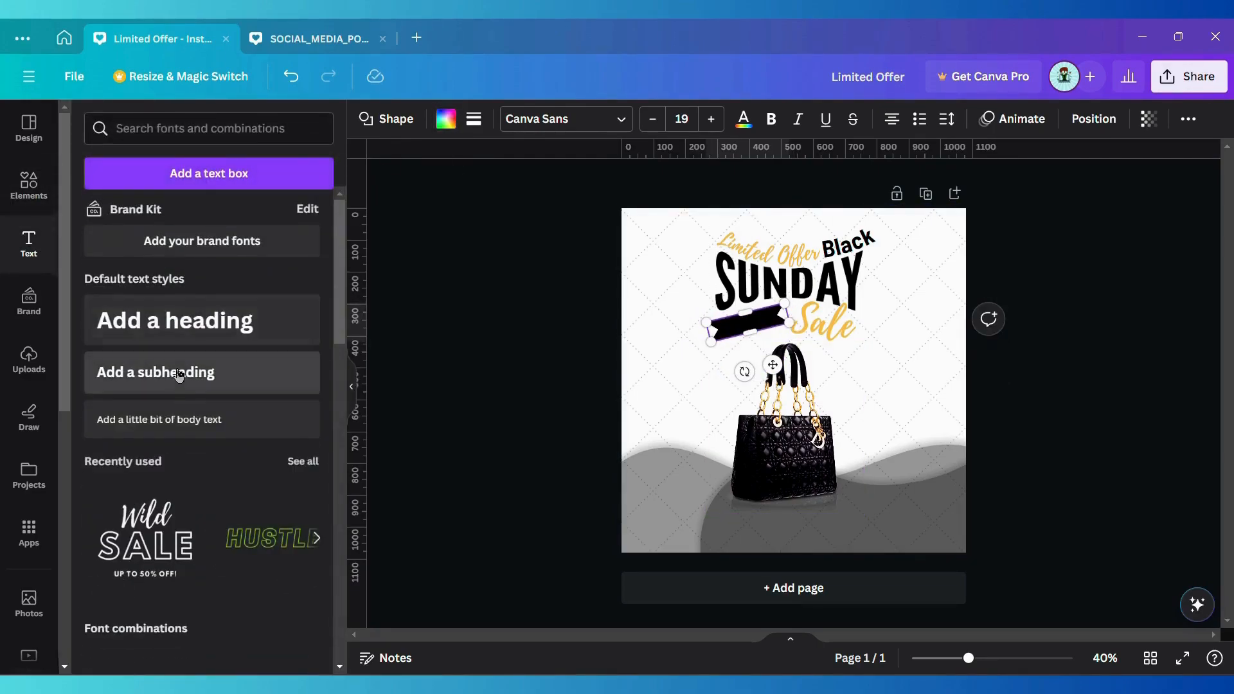
left_click(180, 373)
type("super")
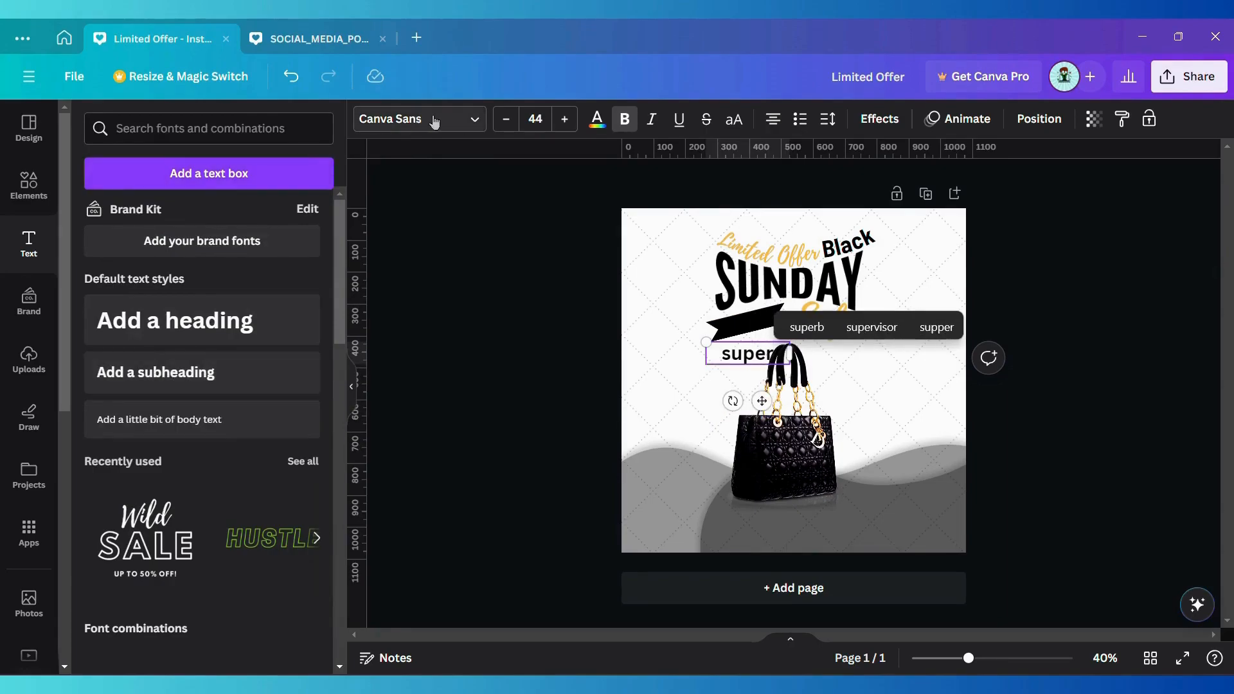
left_click(417, 119)
type("gag")
key("Return")
left_click(207, 245)
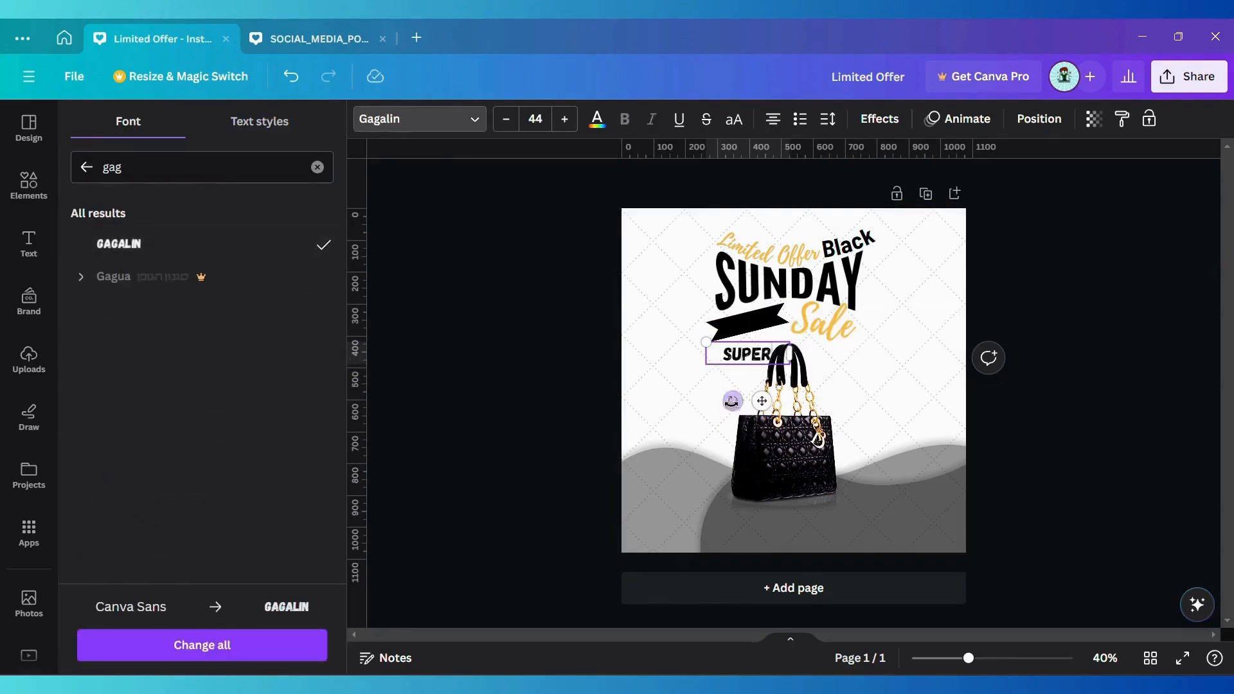
Colour the SUPER text white and fit it onto the black ribbon at size 39, rotated to about -14°
left_click(726, 354)
left_click(726, 353)
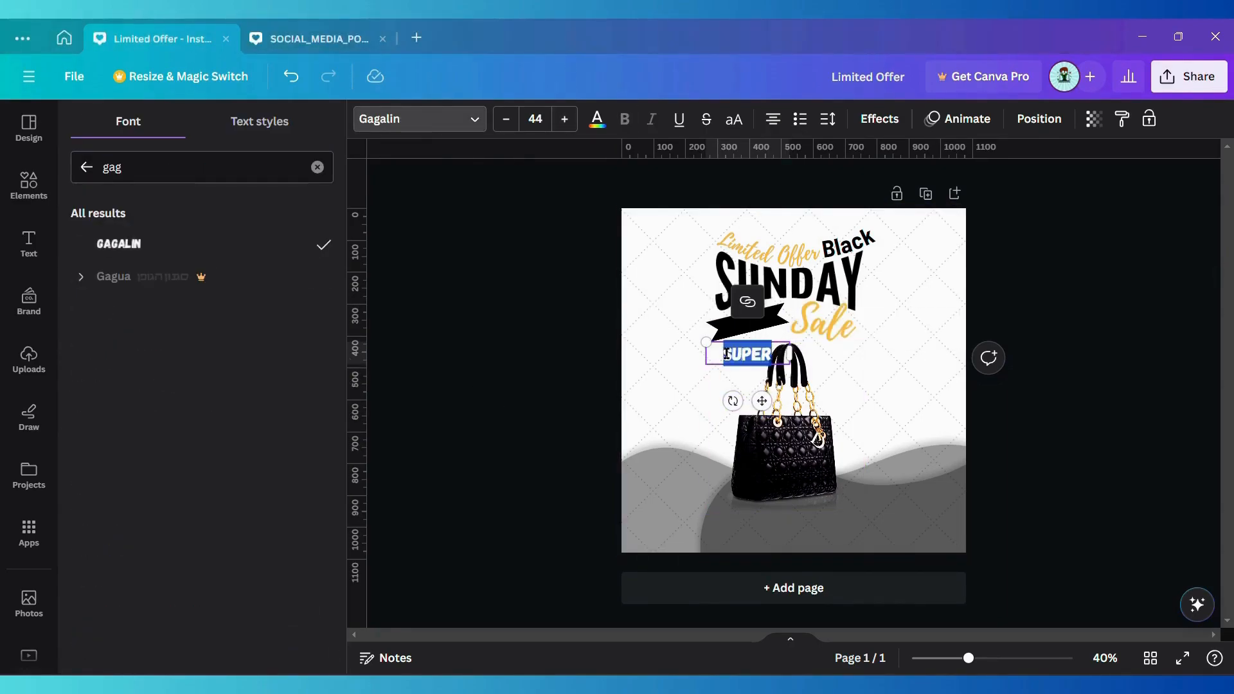
left_click(596, 132)
left_click(217, 216)
left_click_drag(762, 401, 746, 379)
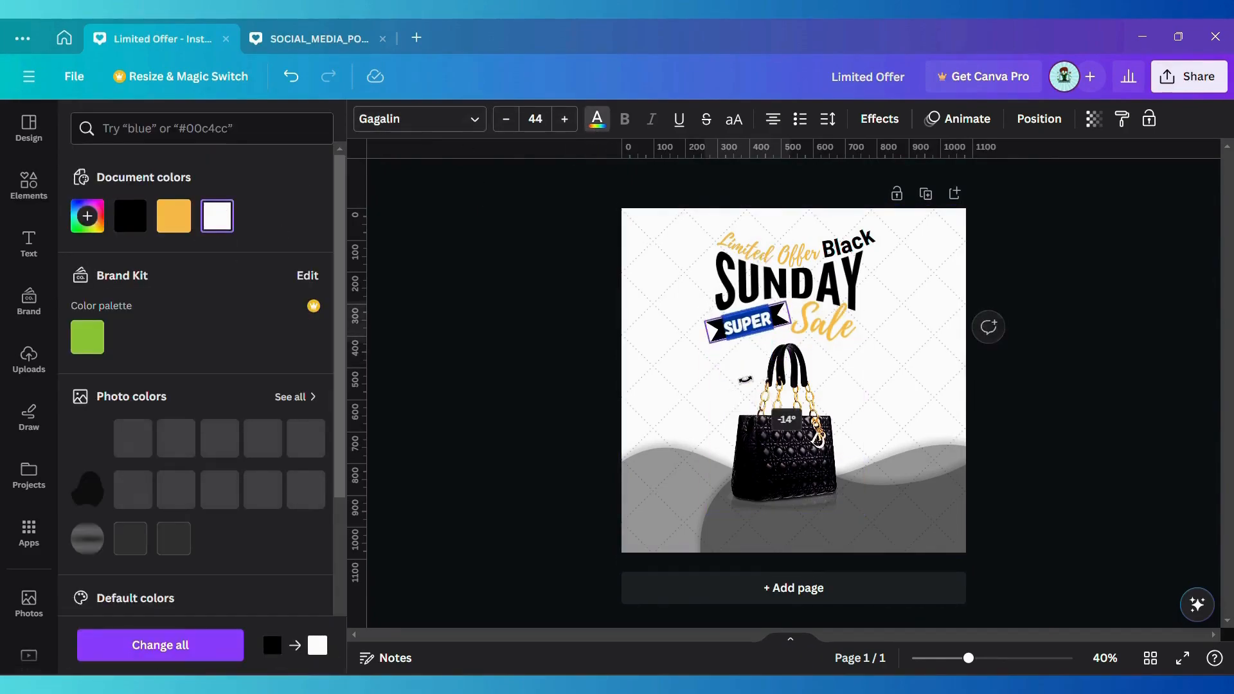
left_click(746, 380)
left_click(745, 327)
left_click(655, 358)
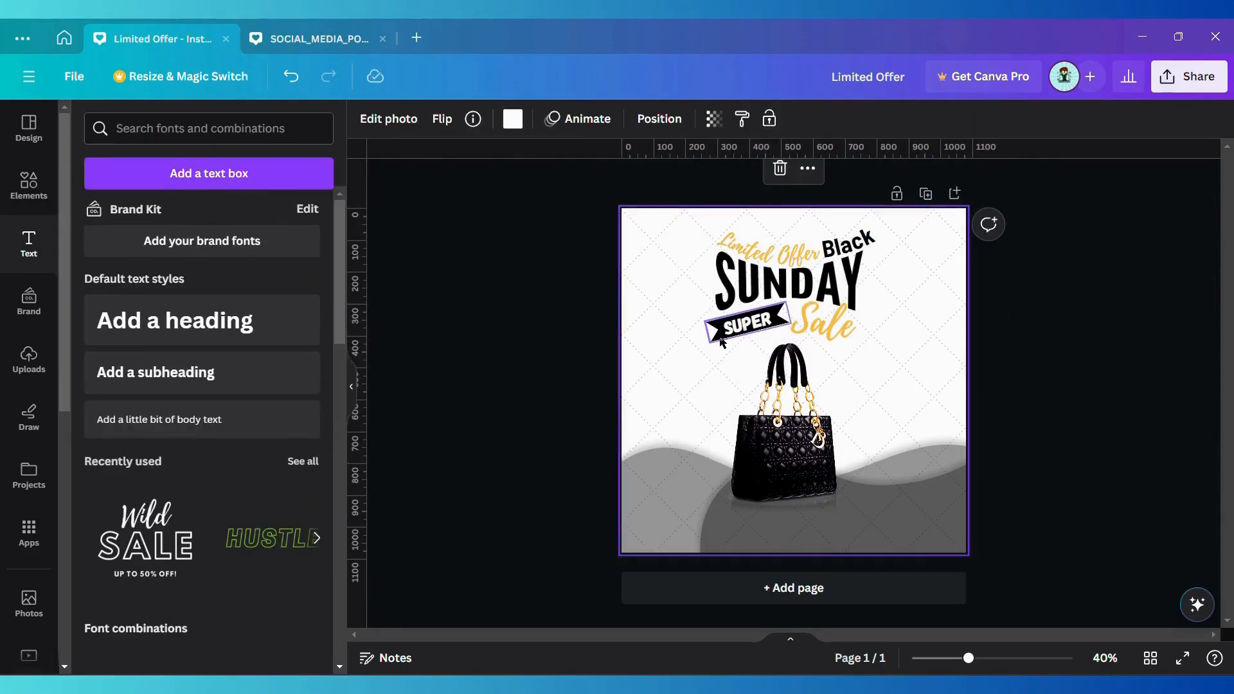
Recolour the SUPER text on the ribbon with the document's orange, #fbbf4b
left_click(659, 118)
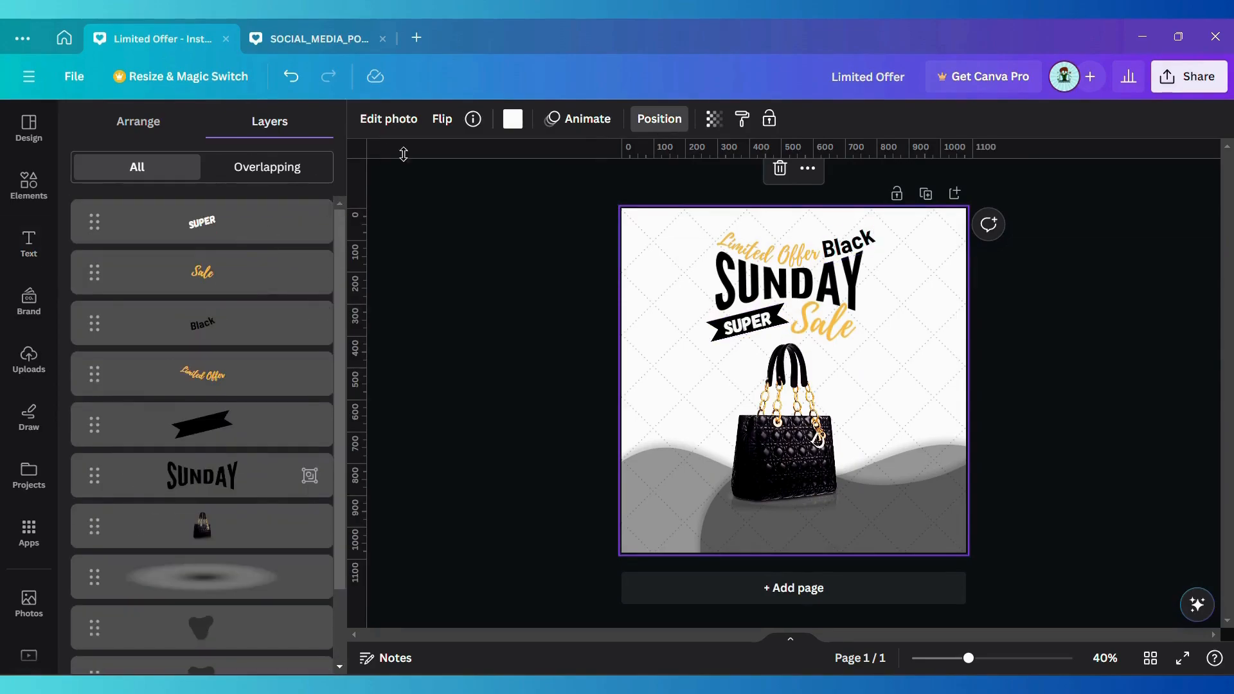
left_click(202, 221)
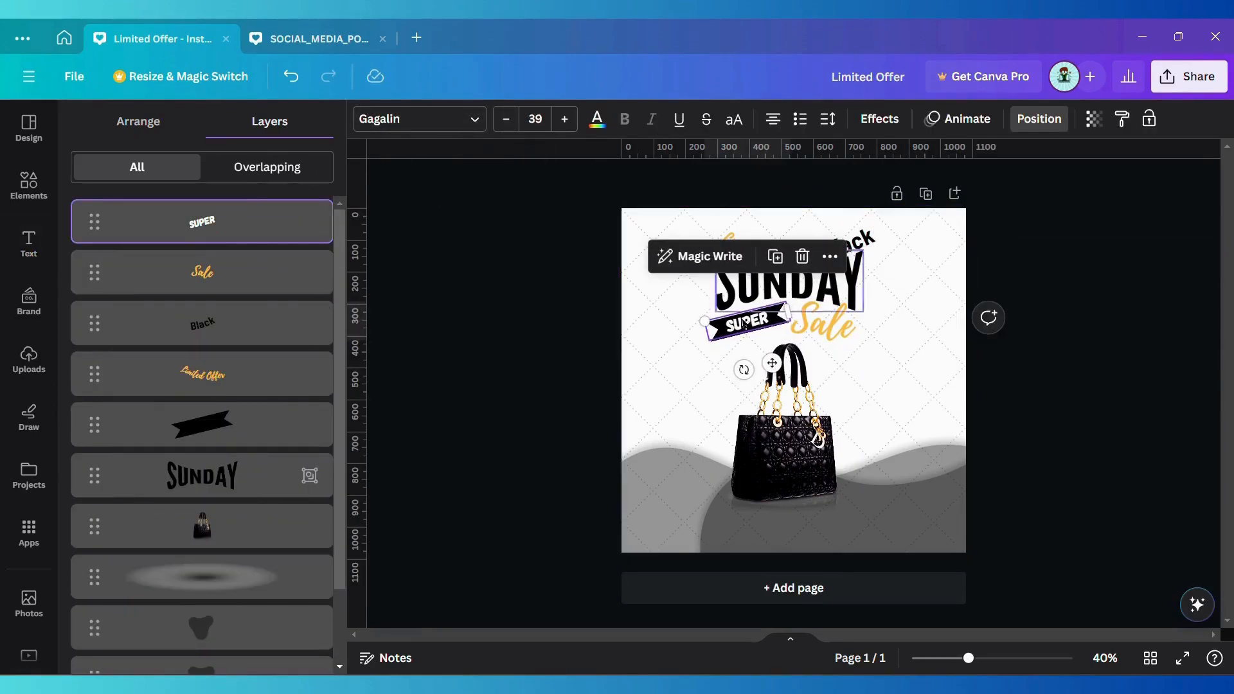
left_click(669, 367)
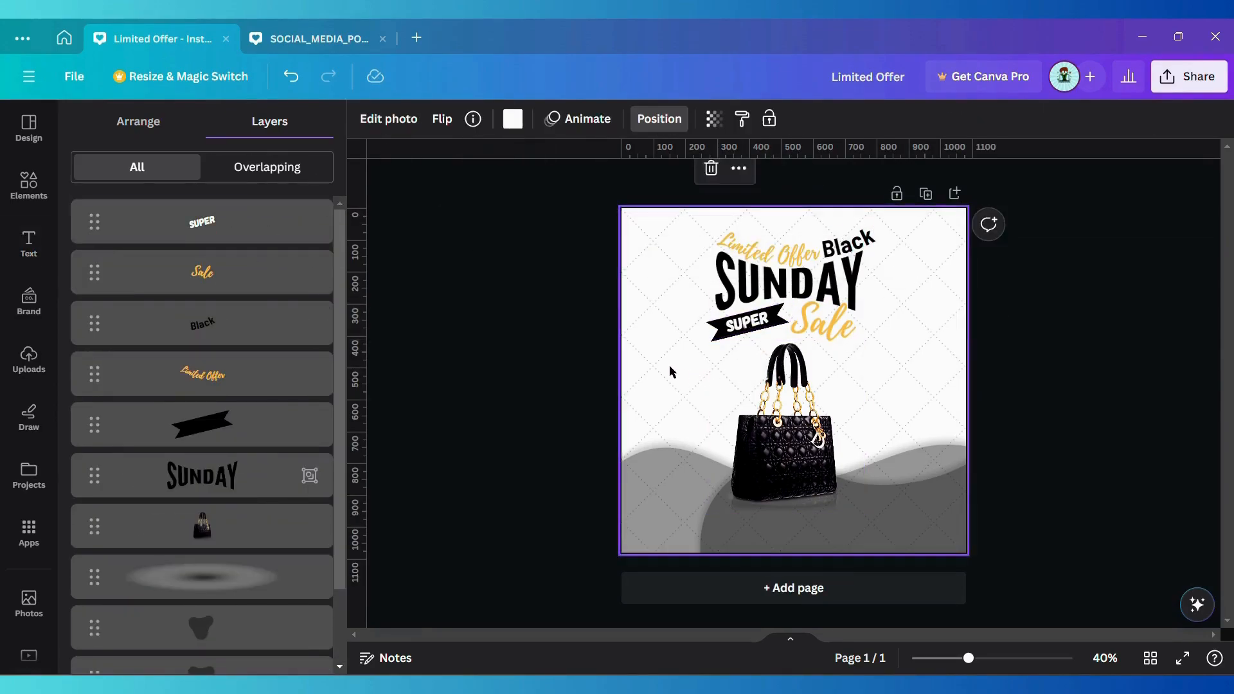
left_click(732, 319)
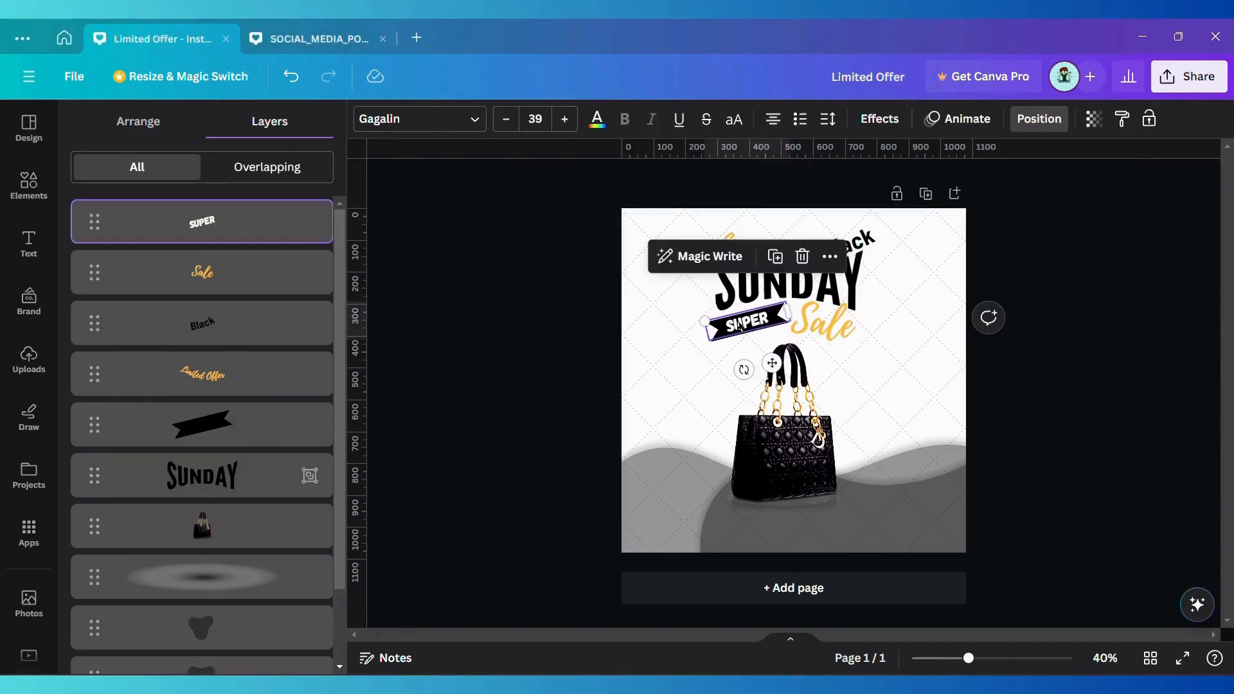
left_click(595, 122)
left_click(173, 216)
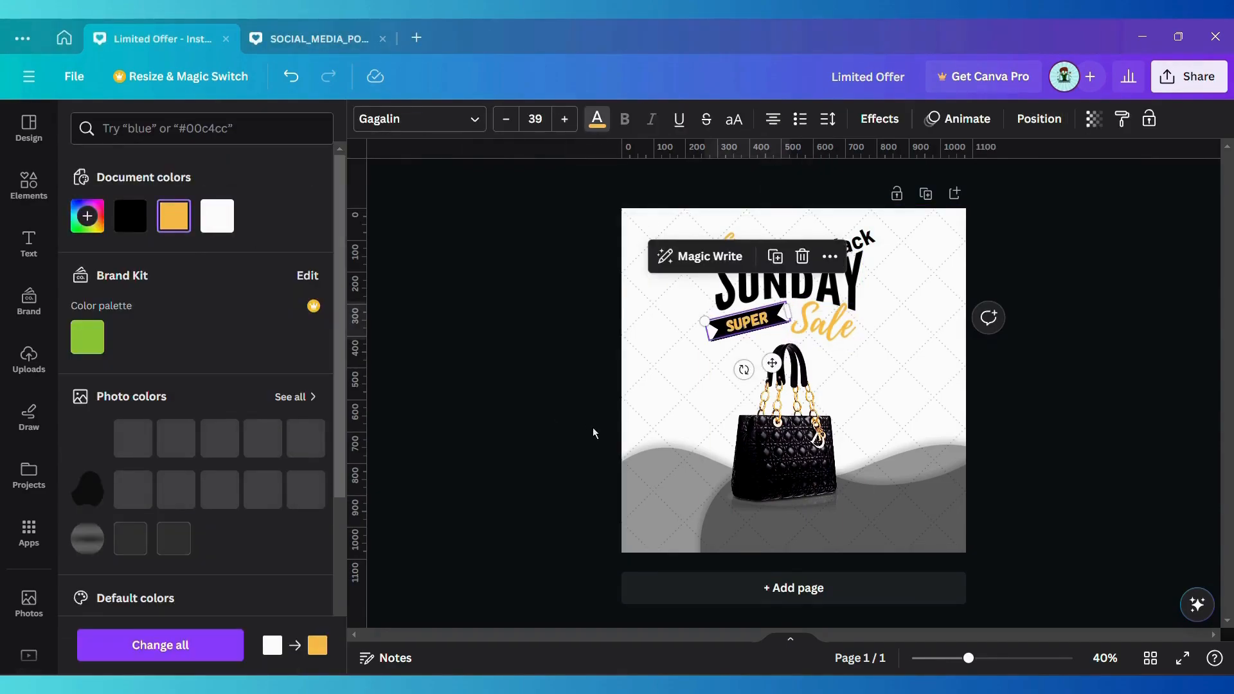
left_click(538, 45)
Search graphics for "purse", add the outlined handbag graphic, and place it very small in the post's upper left corner
left_click(29, 187)
left_click(96, 124)
left_click(118, 129)
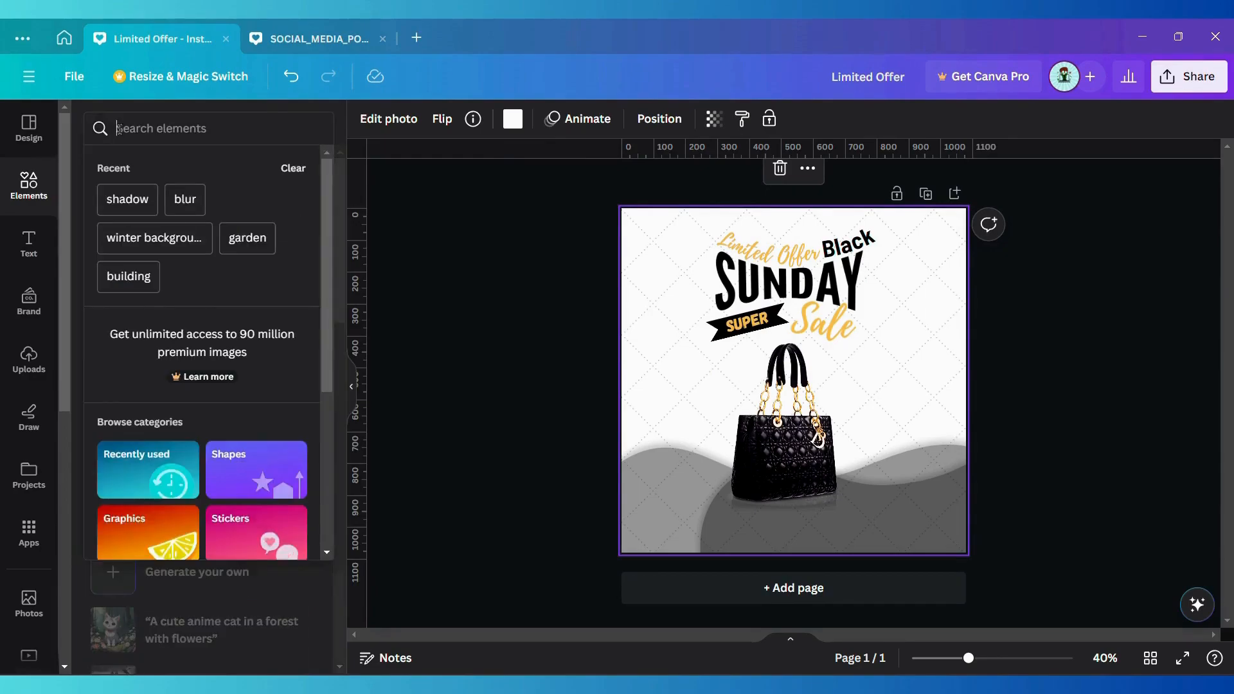
type("purse")
key("Return")
left_click(145, 167)
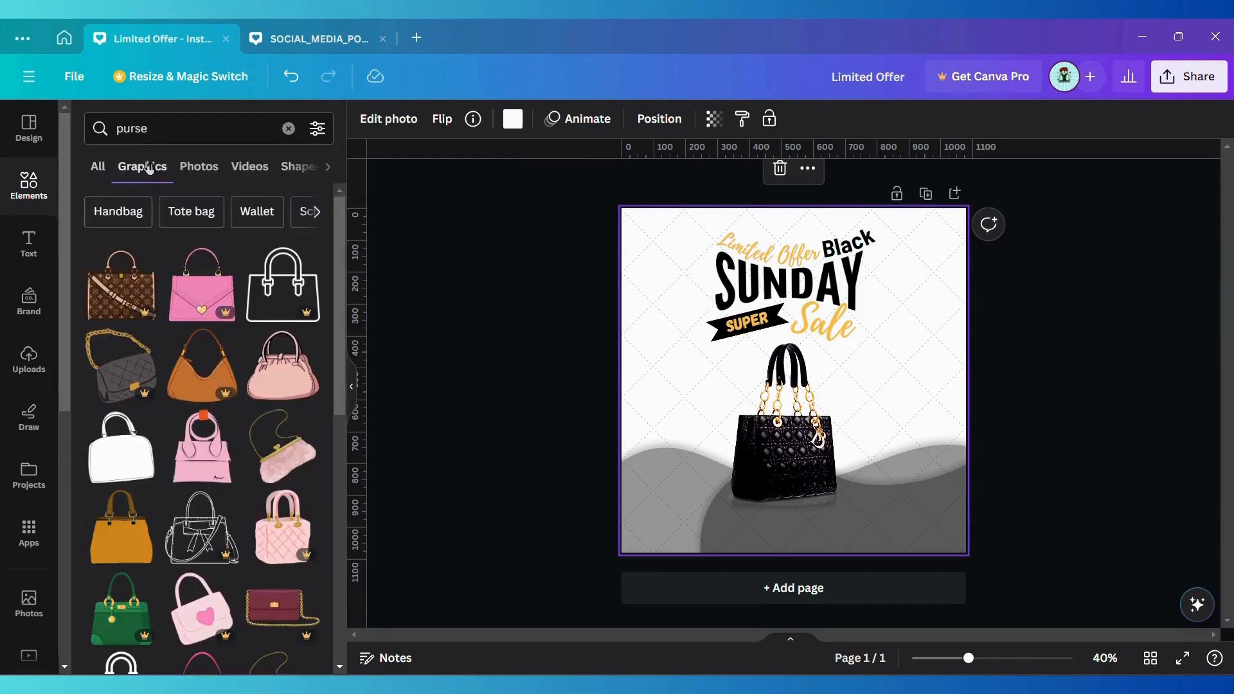
scroll(161, 334, "down", 5)
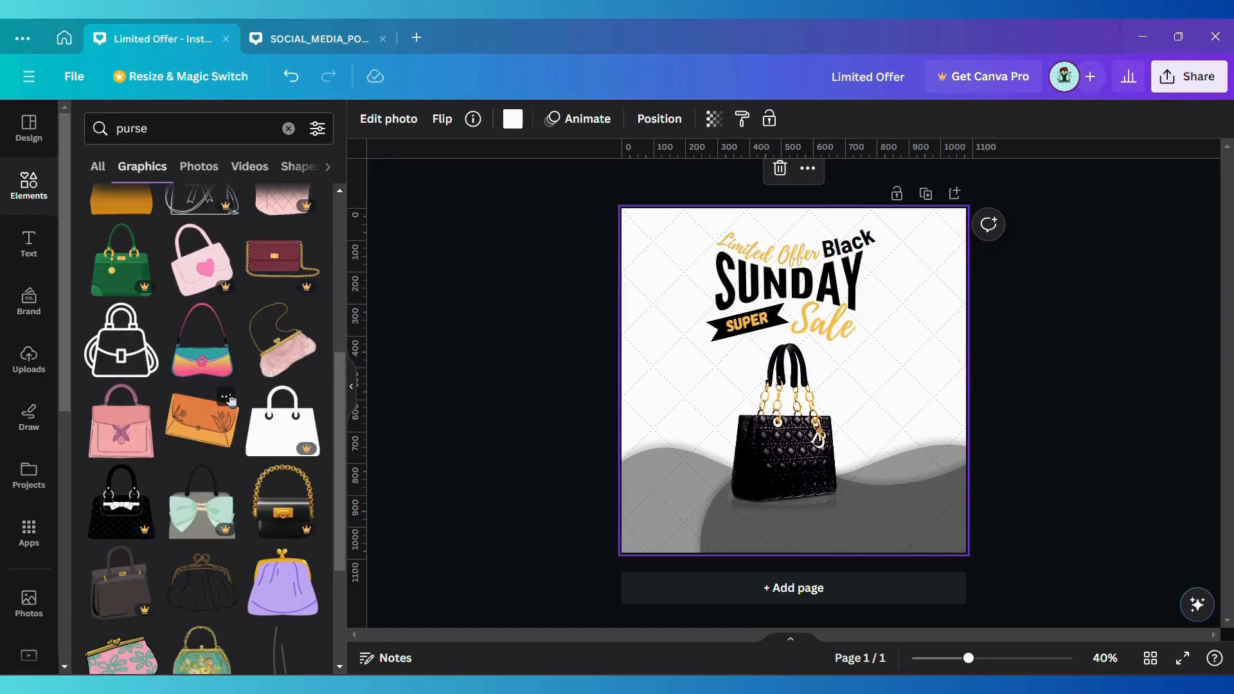
scroll(174, 411, "down", 6)
scroll(115, 384, "up", 6)
left_click(116, 385)
left_click_drag(869, 455, 654, 279)
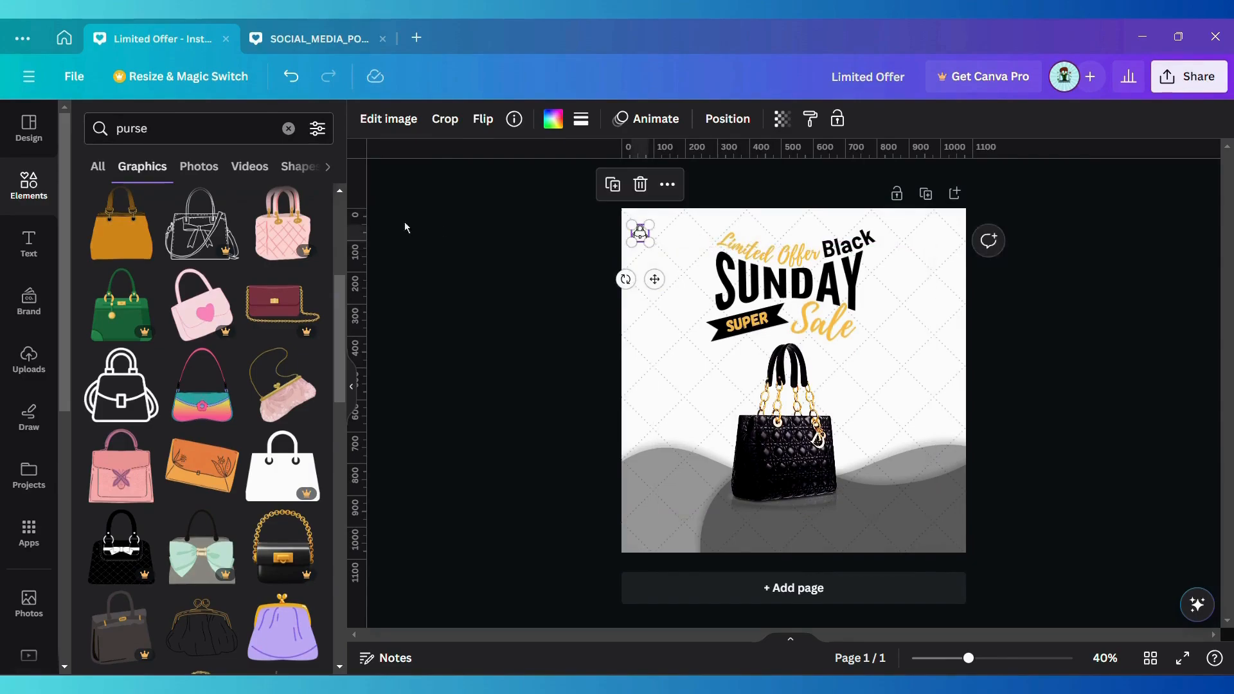
Add a subheading reading "logo here", move it beside the product photo, and make it uppercase
left_click(26, 257)
left_click(192, 373)
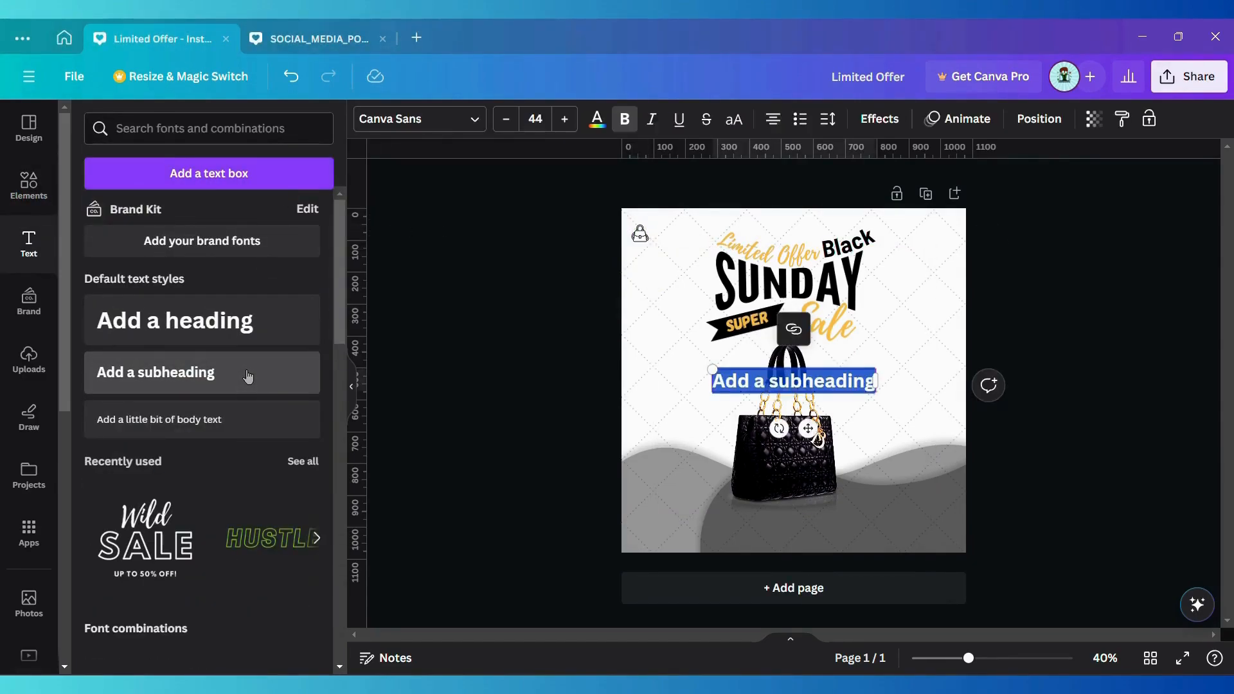
type("logo here")
left_click_drag(803, 427, 704, 425)
left_click(734, 119)
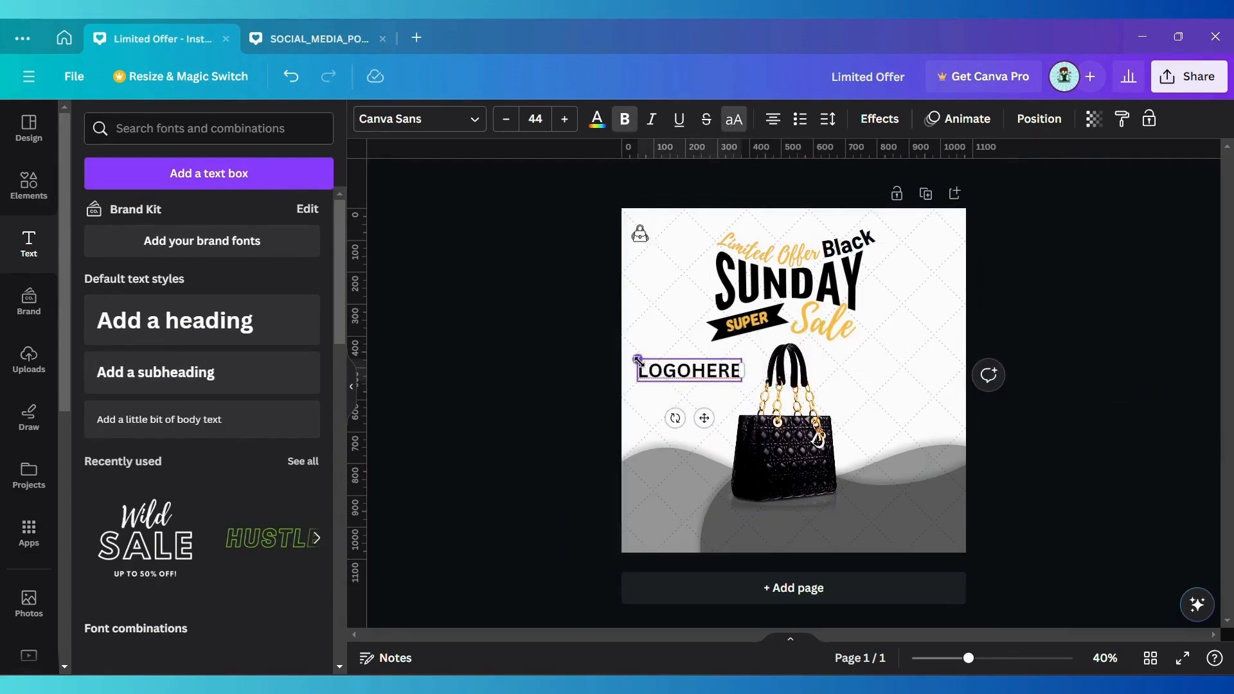
Stack LOGO HERE on two lines with tighter line spacing and place it beside the small bag icon at size 18.7
left_click_drag(647, 362, 718, 382)
left_click(833, 131)
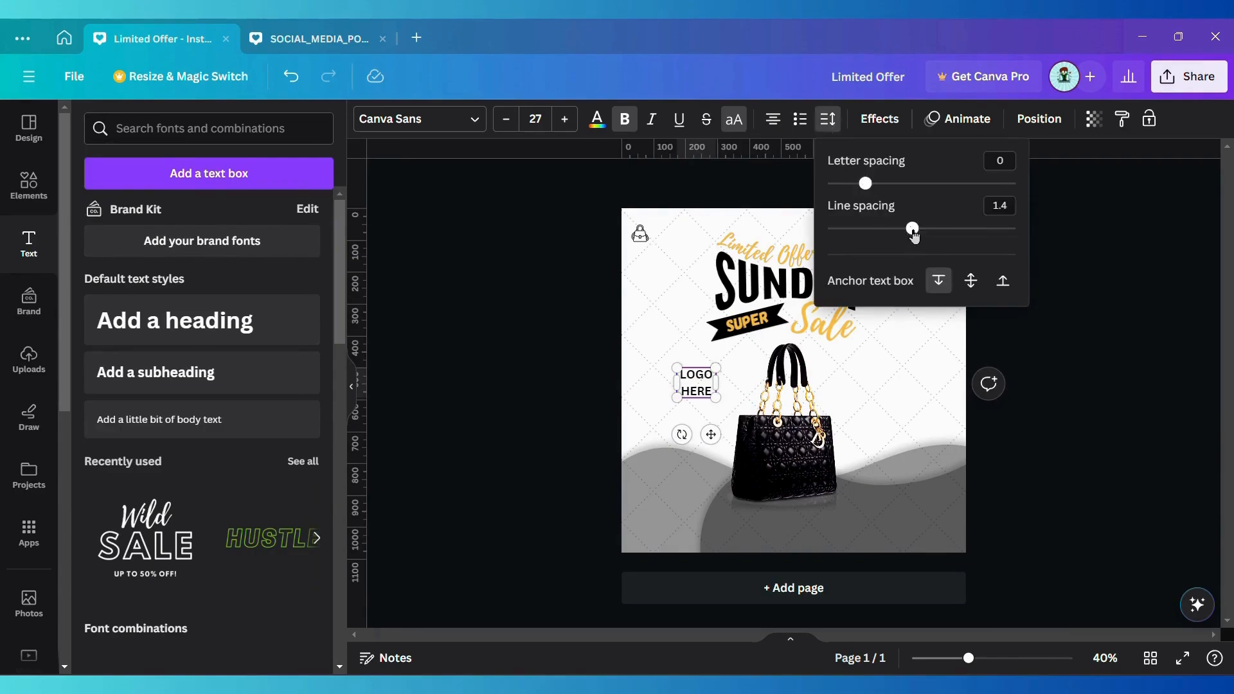
left_click_drag(711, 431, 684, 243)
left_click_drag(687, 293, 681, 294)
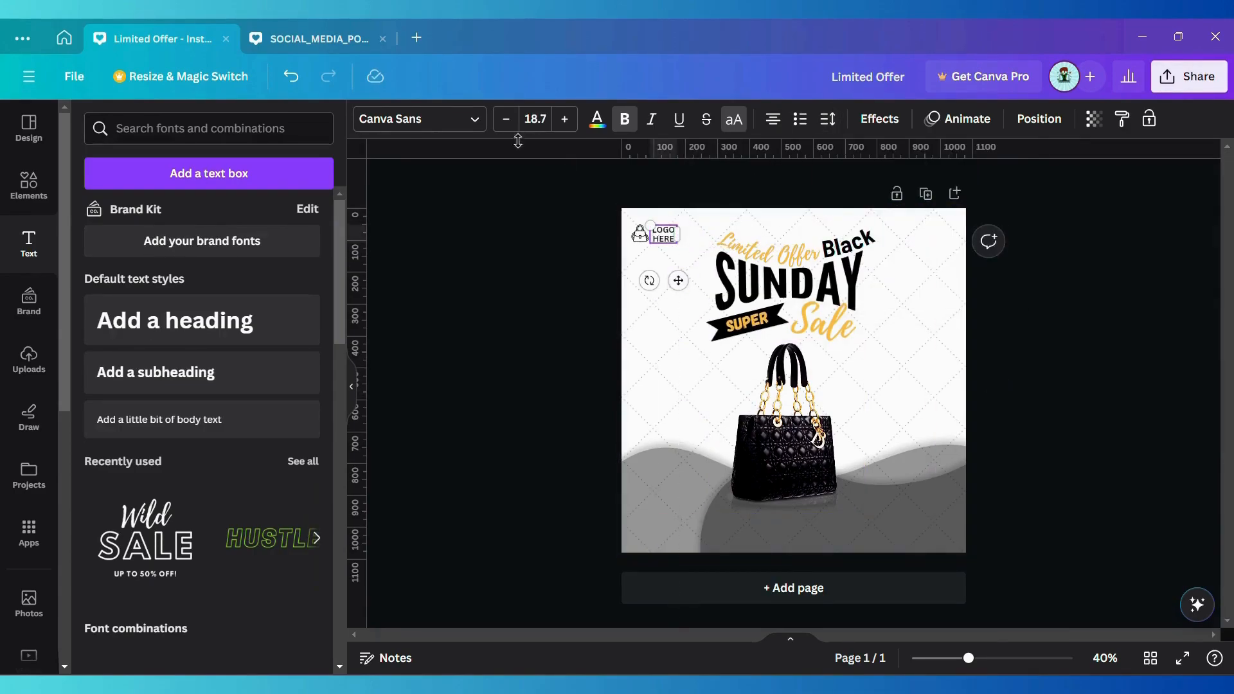
Change the LOGO HERE text's font to Barlow SemiCondensed
left_click(419, 118)
left_click(316, 166)
left_click(87, 168)
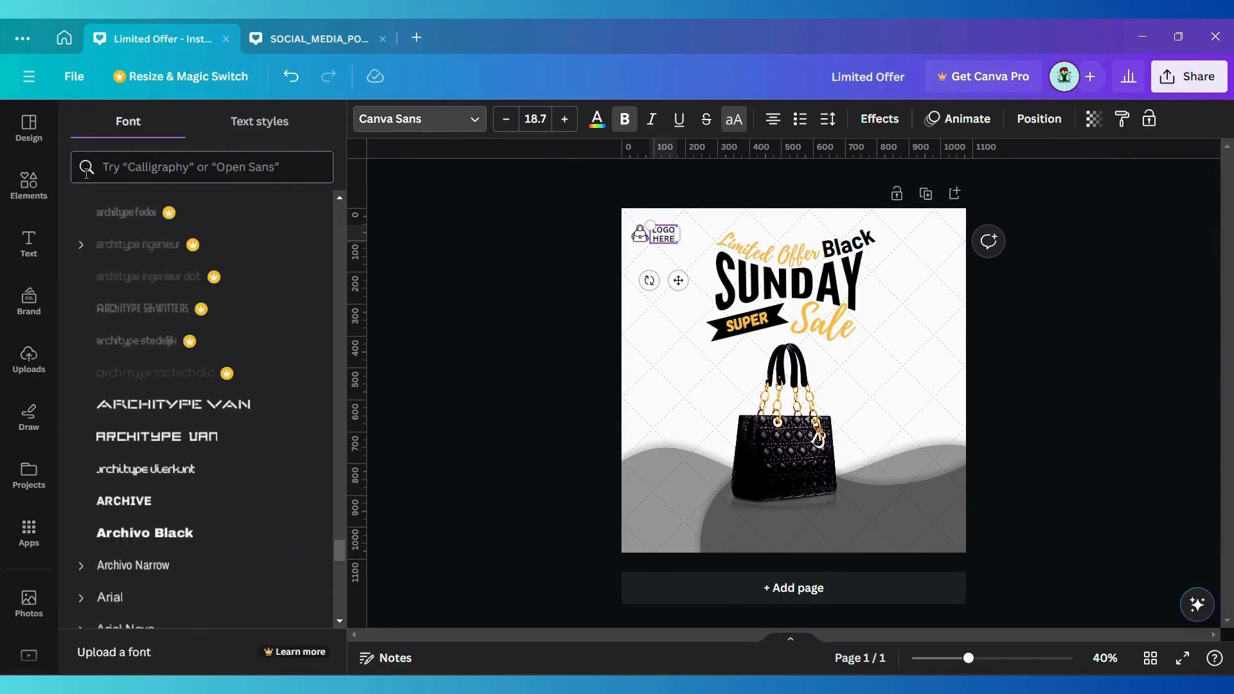
scroll(242, 334, "up", 20)
left_click(192, 276)
left_click(661, 326)
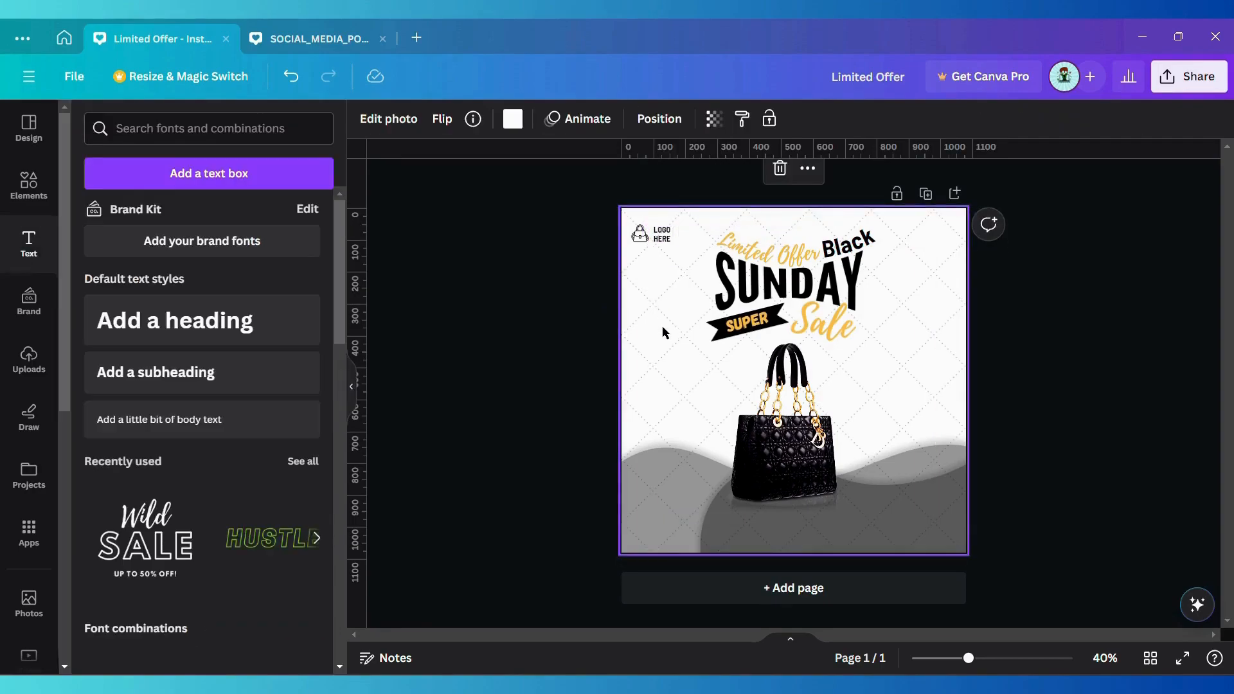
Colour the small bag icon orange #fbbf4b and enlarge it together with LOGO HERE until the text is size 22.9
left_click(636, 238)
left_click(636, 237)
left_click(553, 119)
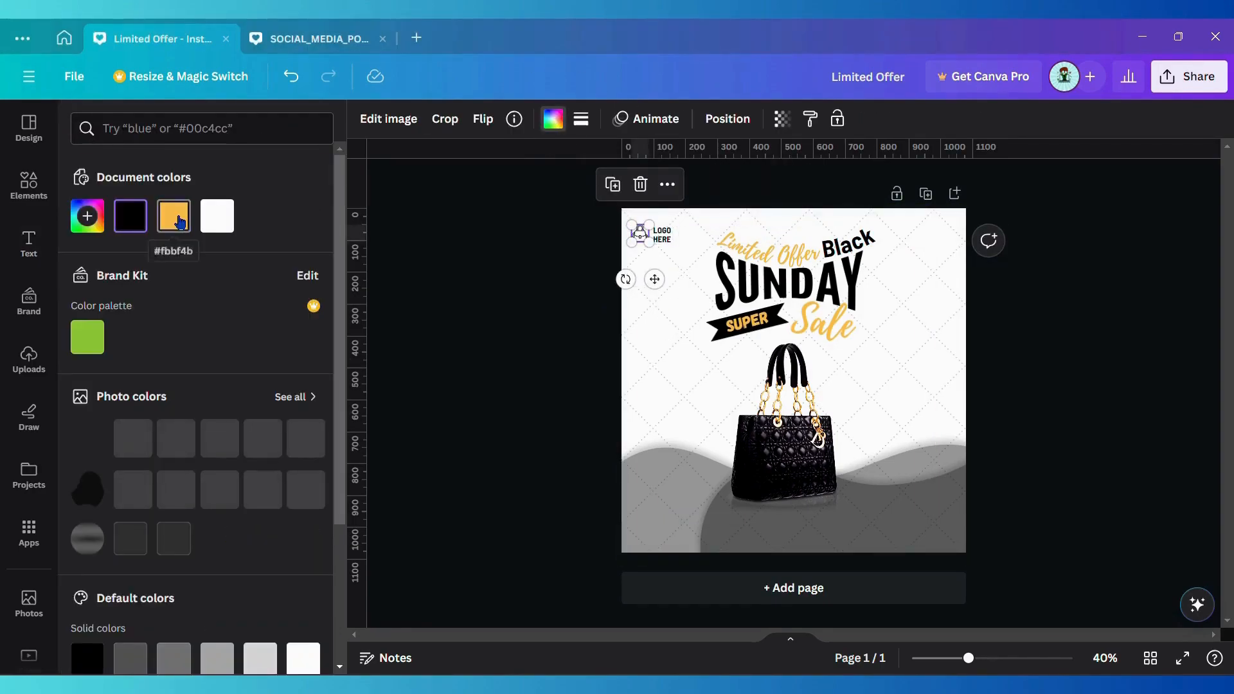
left_click(173, 216)
left_click(662, 237, "shift")
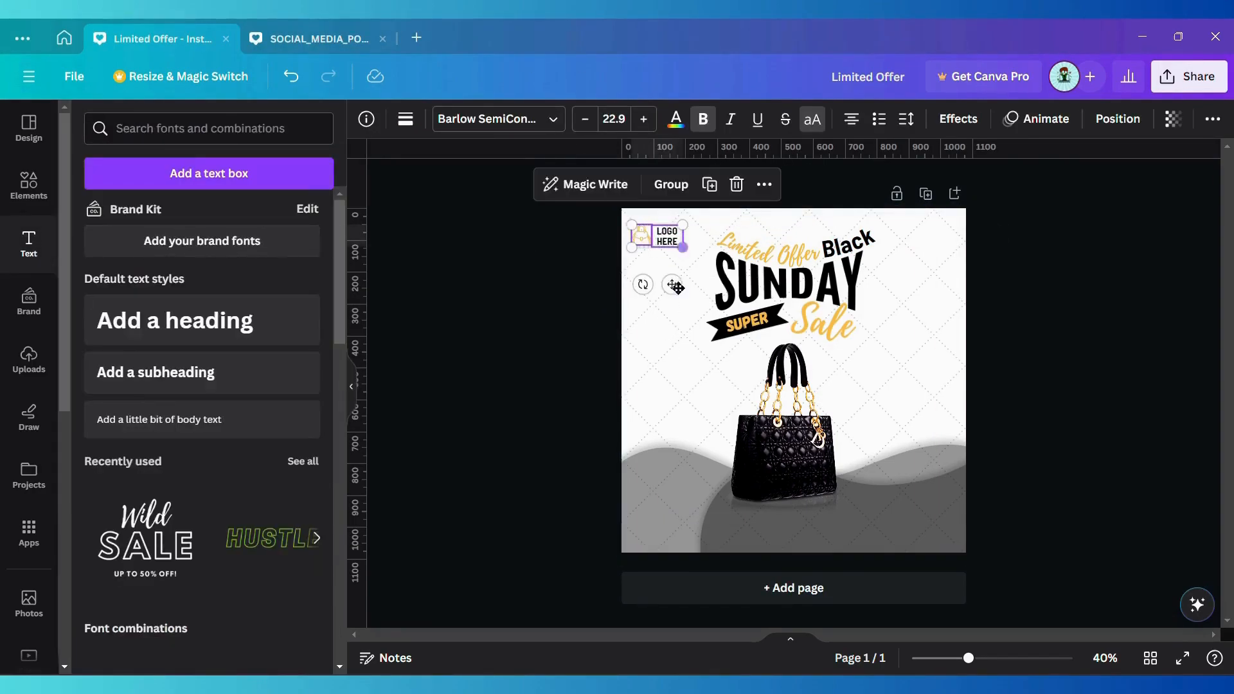
left_click(680, 295)
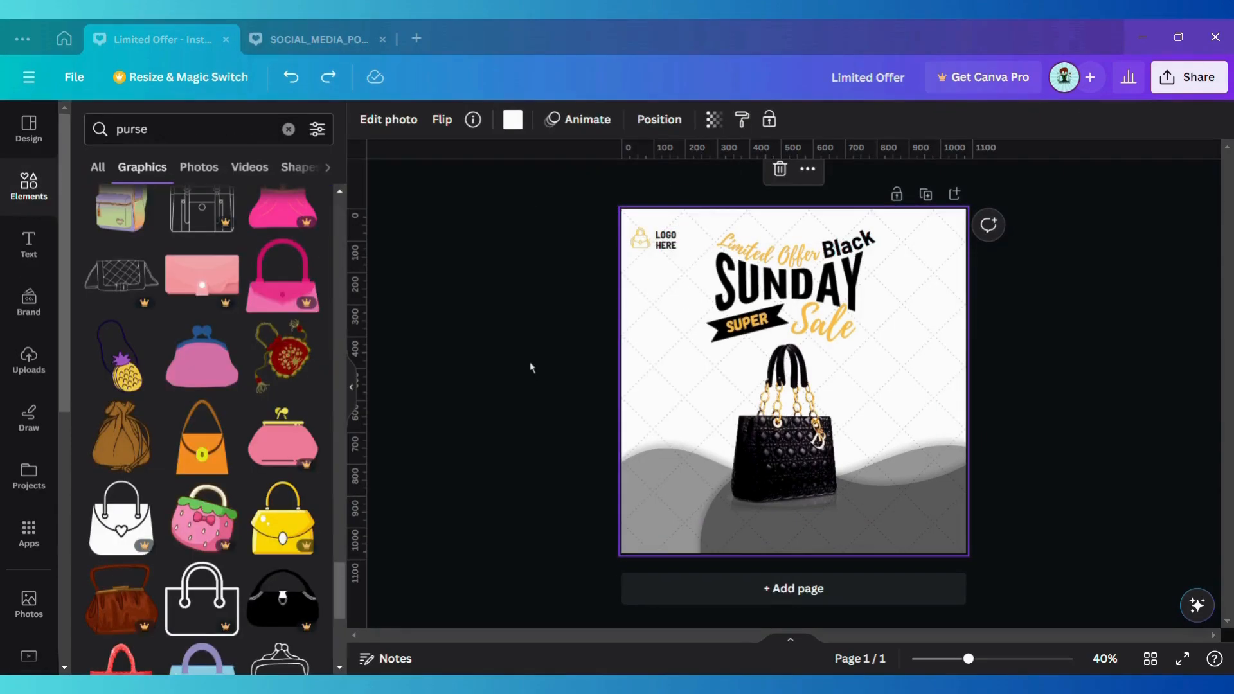
Add a black rounded rectangle about 274 by 83 in the post's lower right corner
left_click(37, 186)
scroll(157, 283, "down", 2)
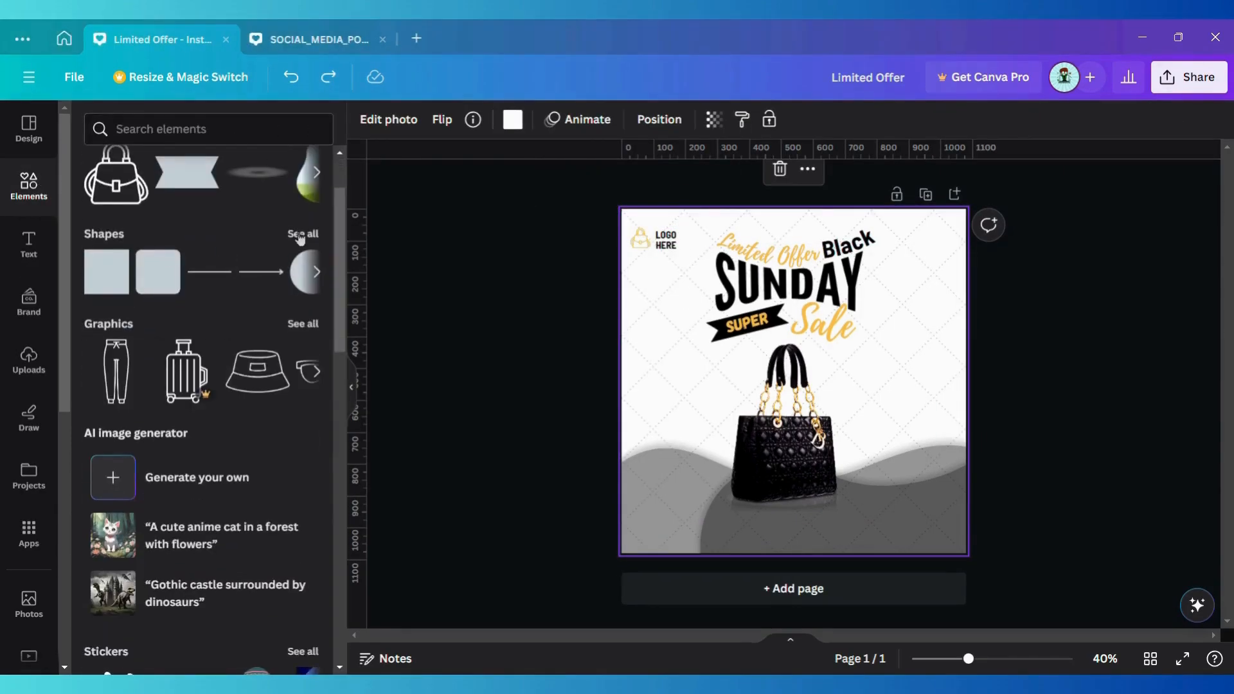
left_click(158, 288)
left_click_drag(792, 331, 793, 407)
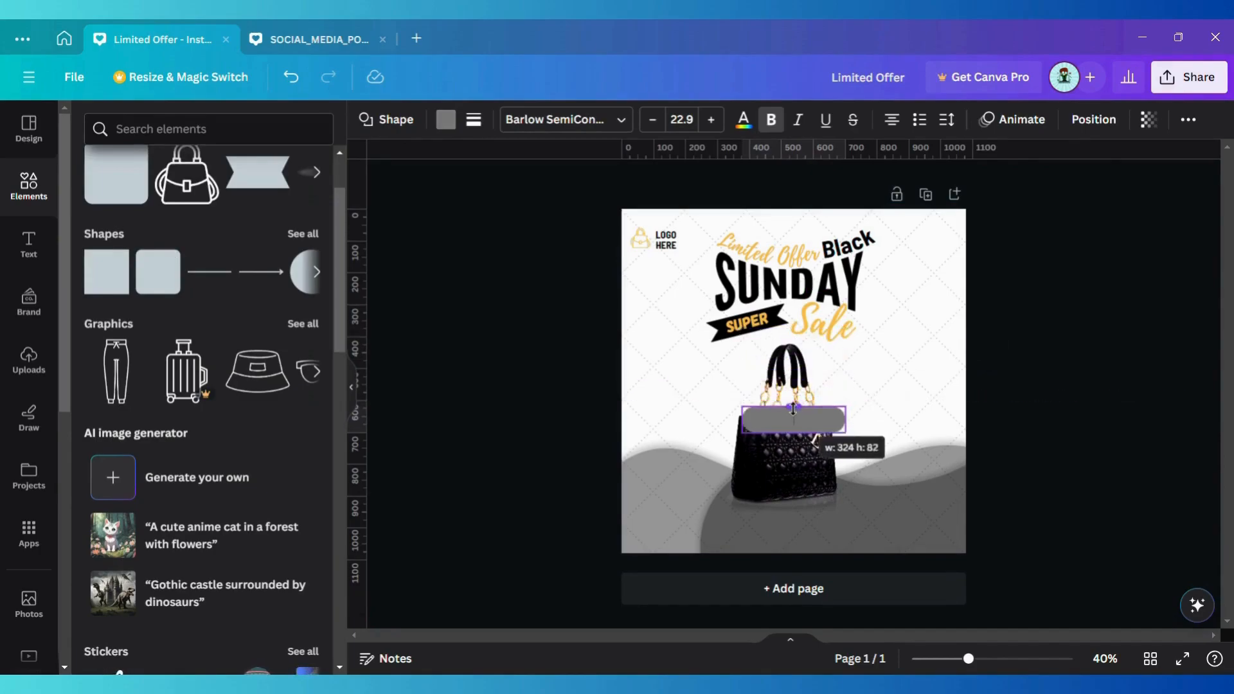
left_click_drag(808, 471, 913, 569)
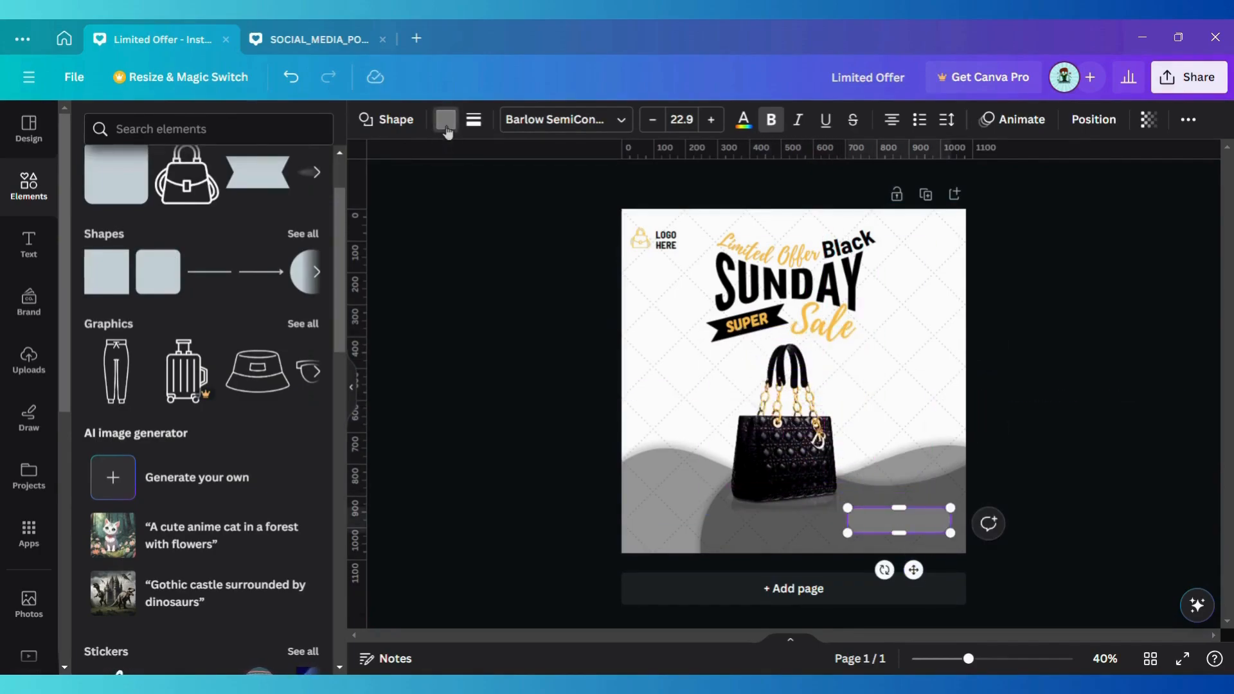
left_click(446, 119)
left_click(173, 217)
left_click_drag(847, 533, 866, 529)
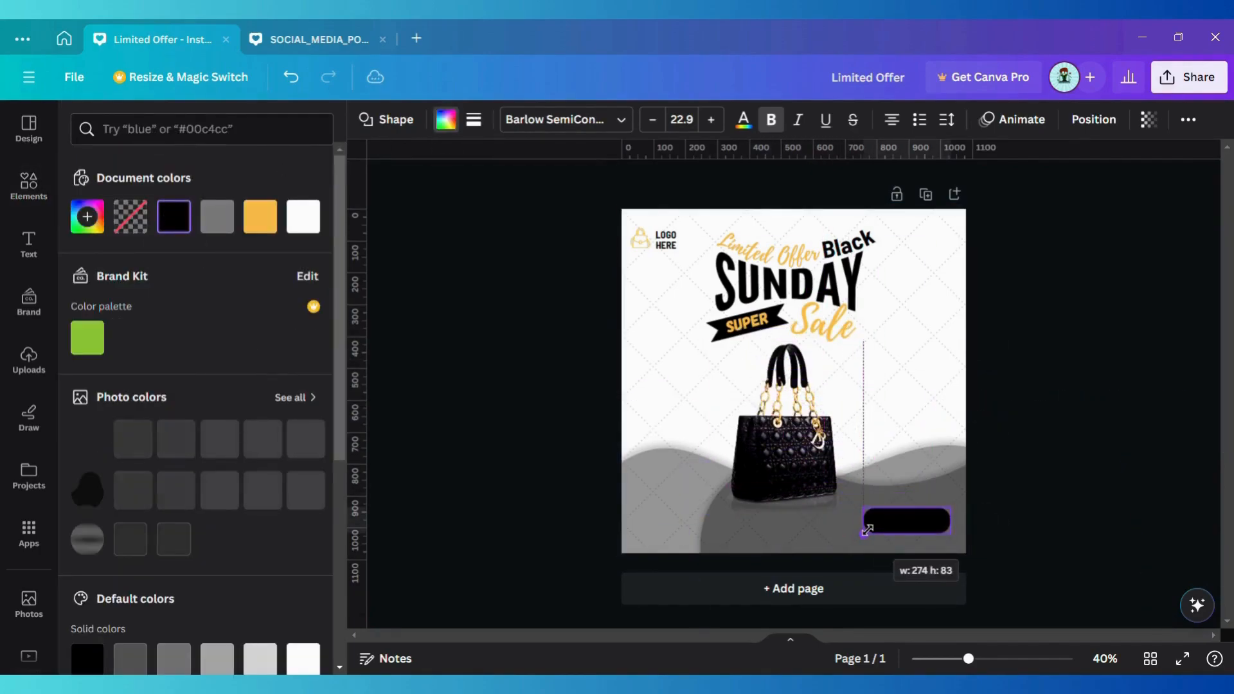
Add a subheading reading "Order Now" and move it just above the black rounded rectangle
left_click(29, 245)
left_click(196, 379)
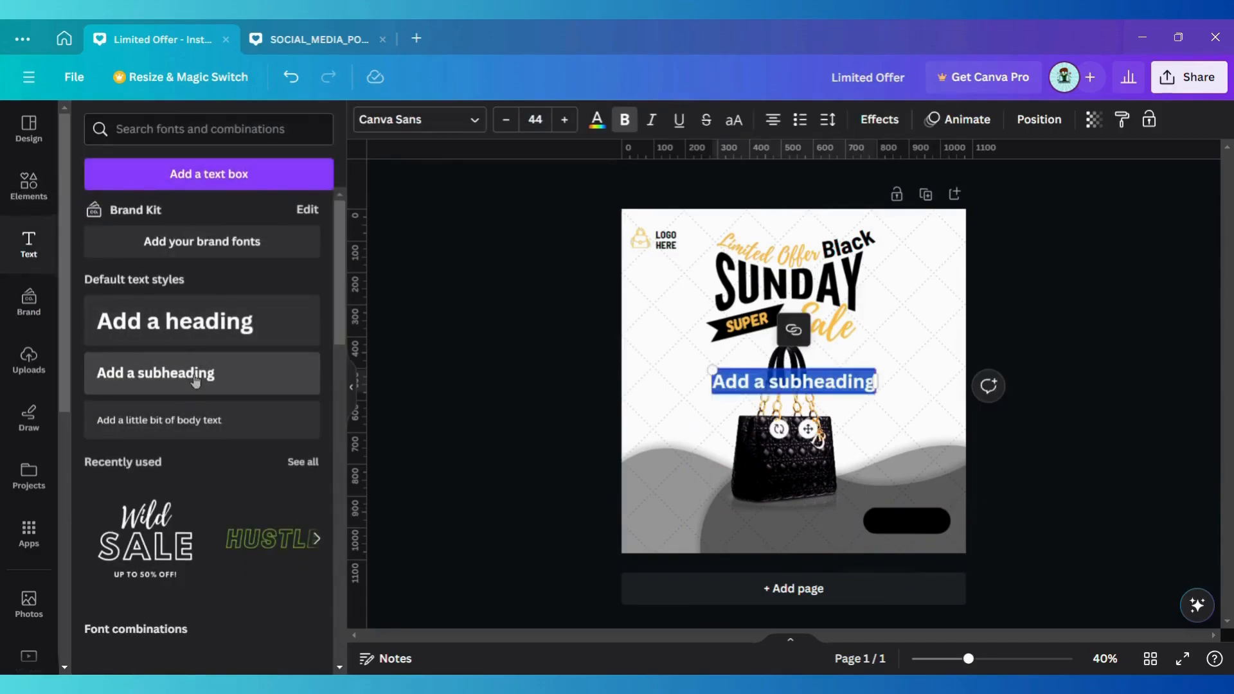
type("Order No")
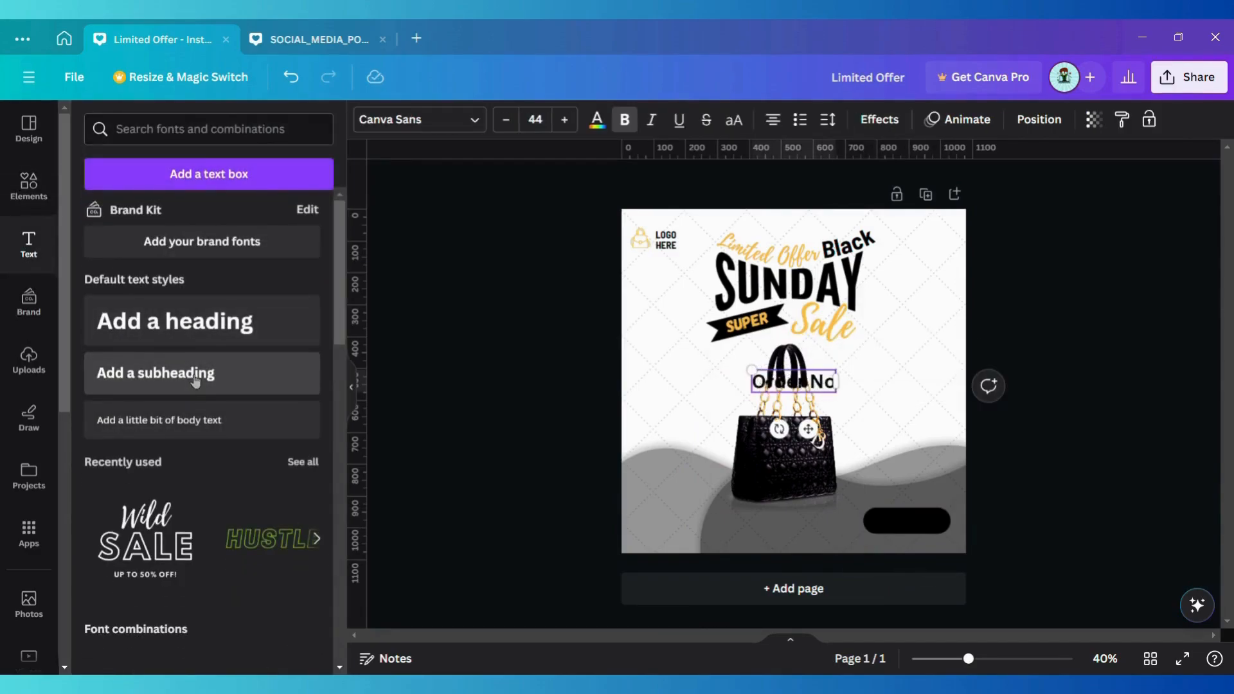
type("w")
left_click_drag(808, 428, 905, 517)
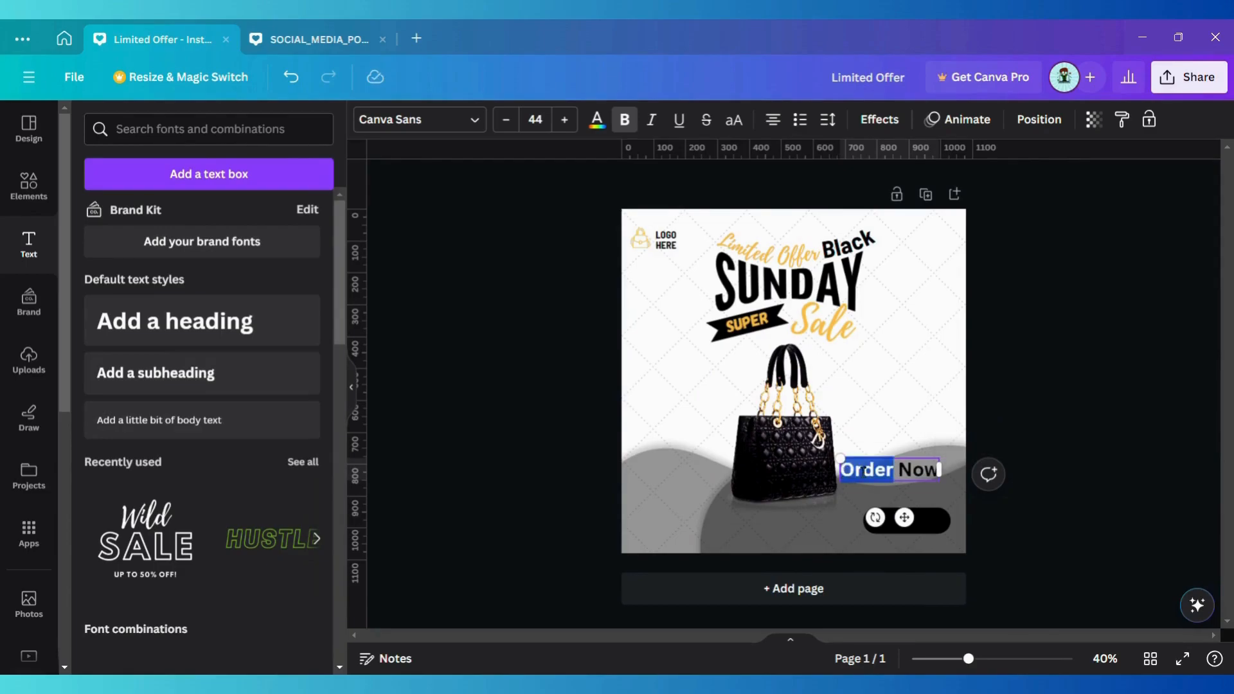
Restyle the Order Now text in orange Barlow SemiCondensed and place it over the black rounded rectangle
left_click(596, 119)
left_click(171, 212)
left_click(418, 120)
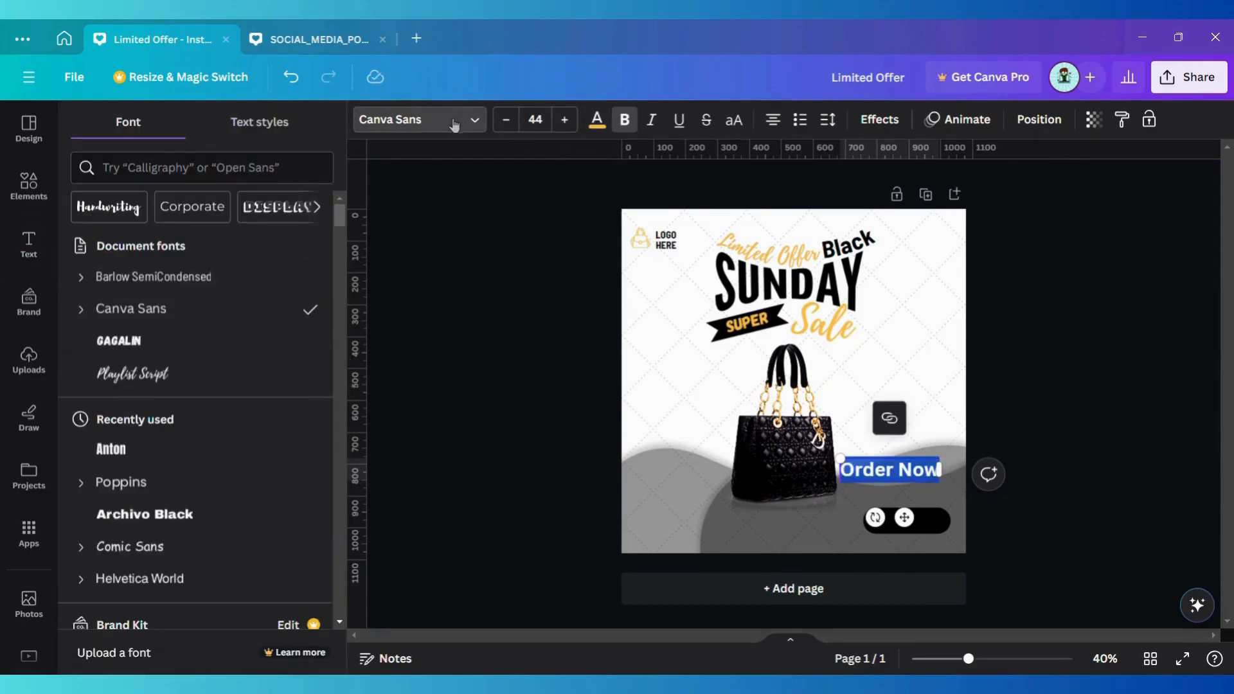
left_click(270, 289)
left_click_drag(840, 458, 907, 521)
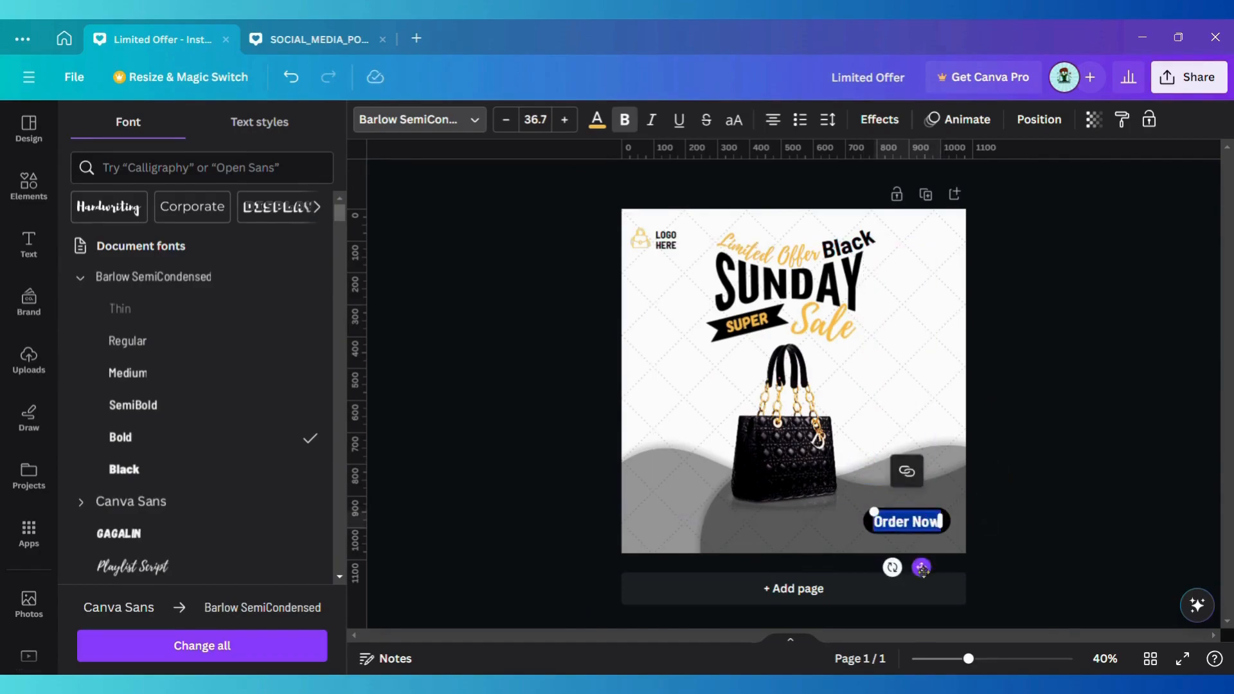
Change the Order Now text to uppercase and set its size to 20
left_click(899, 374)
left_click(906, 521)
left_click(535, 118)
type("20")
key("Return")
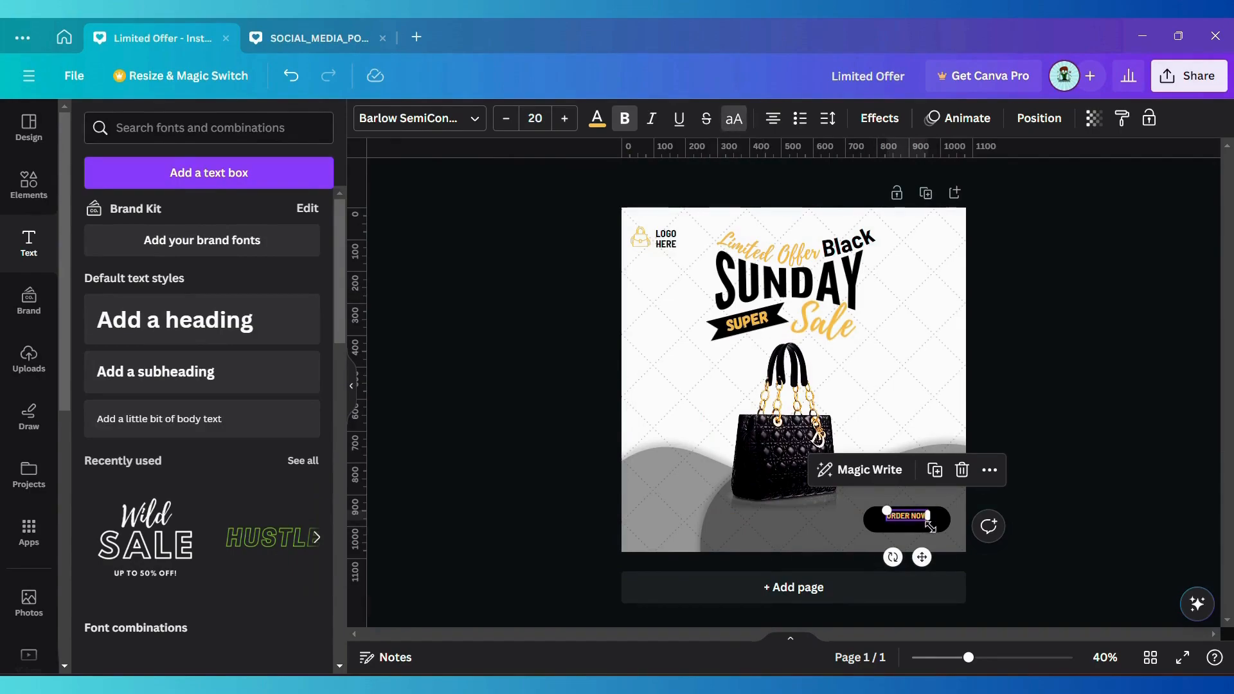
Shrink the black rounded rectangle to fit closely around ORDER NOW, with the text centred on it
left_click(939, 520)
left_click_drag(949, 532, 924, 572)
left_click(922, 524)
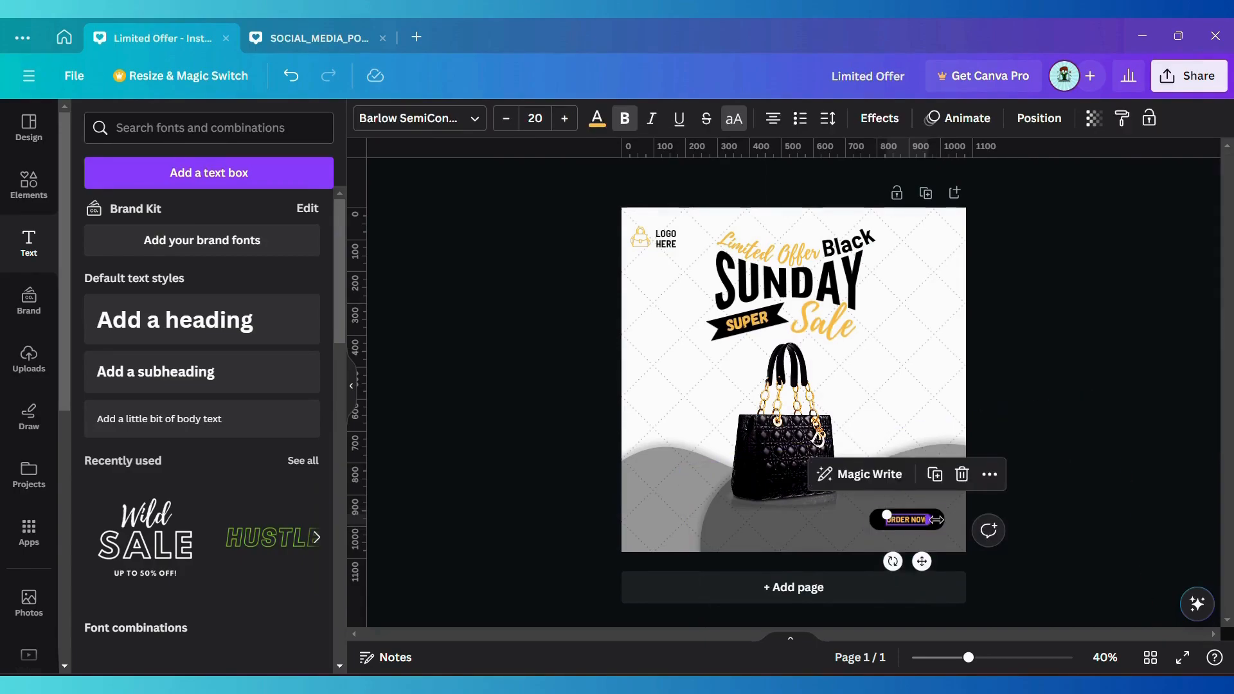
left_click(913, 391)
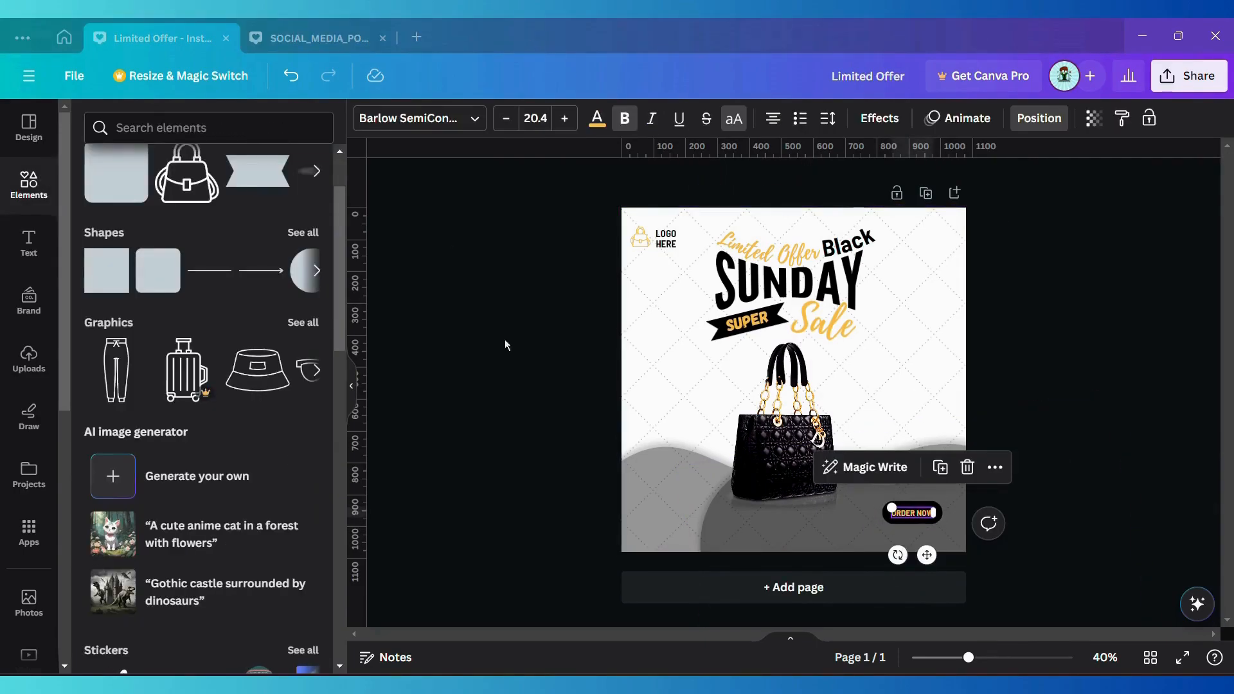
Add a heading reading "50" and place it in the post's lower left corner
left_click(29, 243)
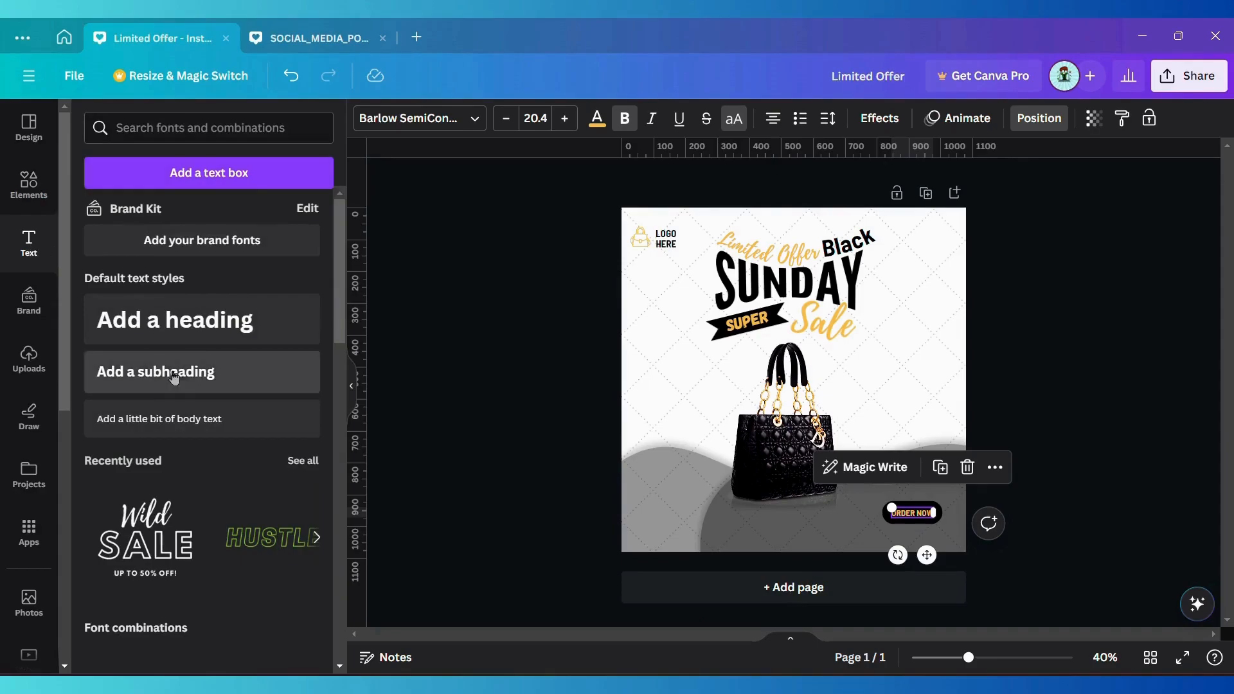
left_click(226, 328)
type("50")
left_click_drag(792, 381, 661, 505)
Change the 50 heading's font to Anton and set its size to 67
left_click(419, 118)
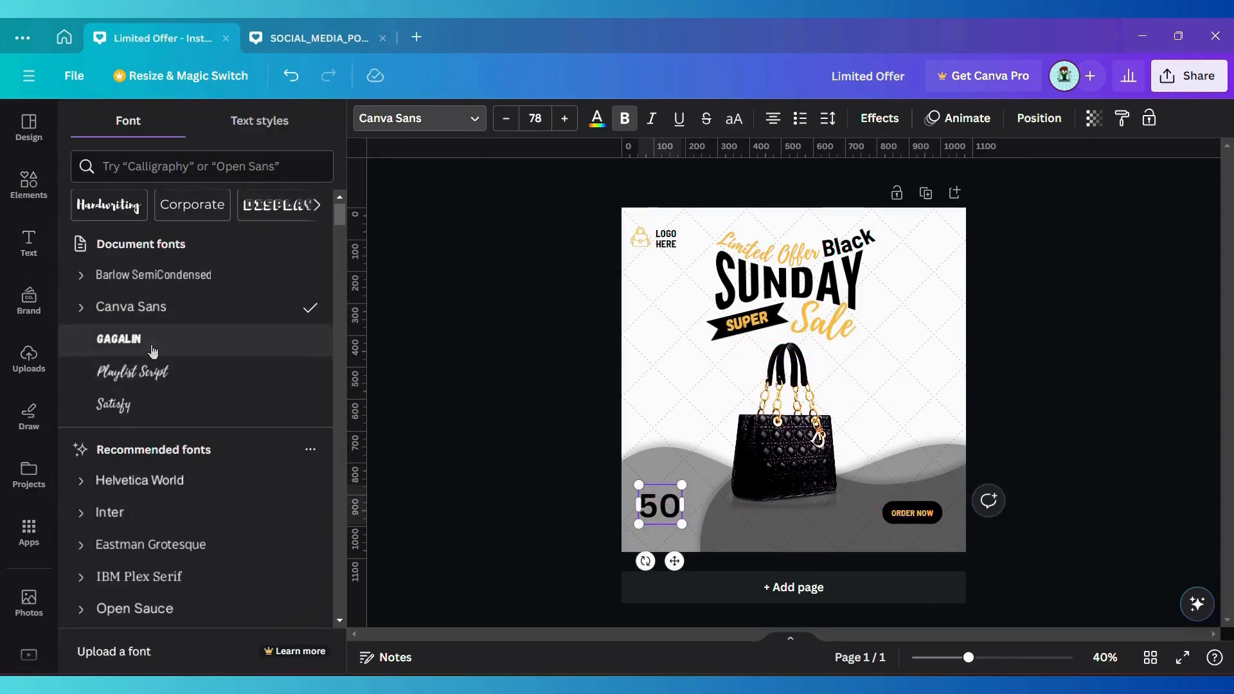
scroll(152, 342, "down", 3)
left_click(144, 519)
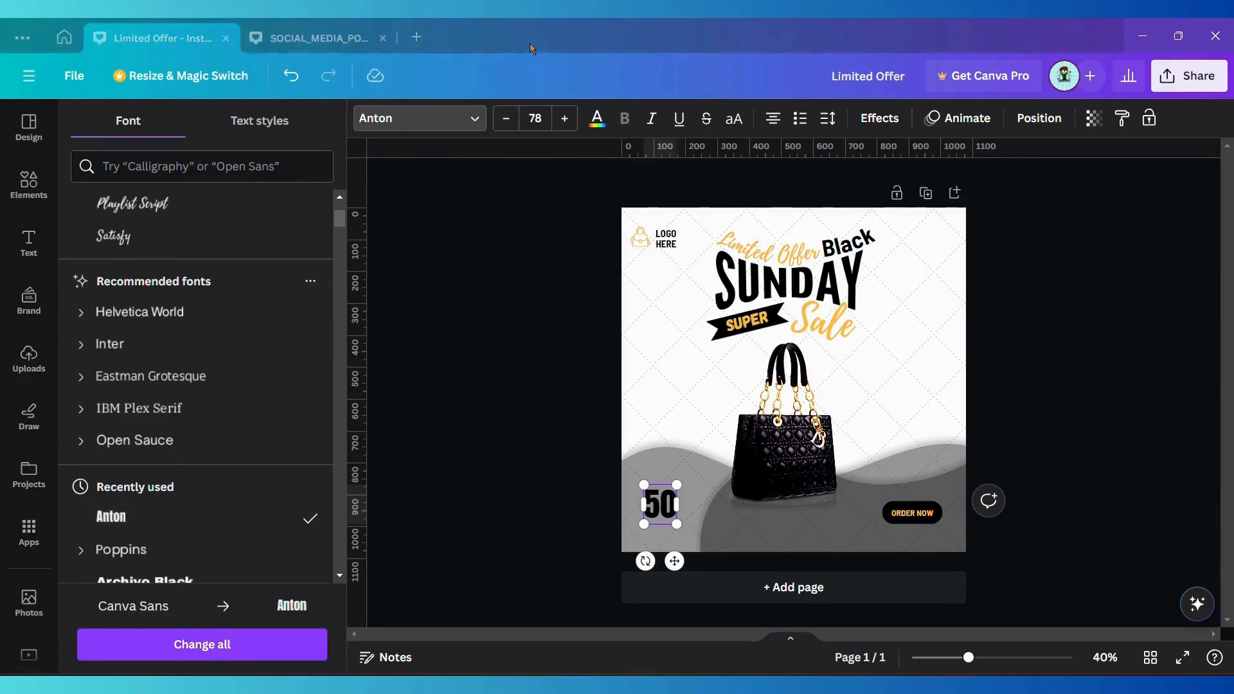
left_click(527, 120)
key("Return")
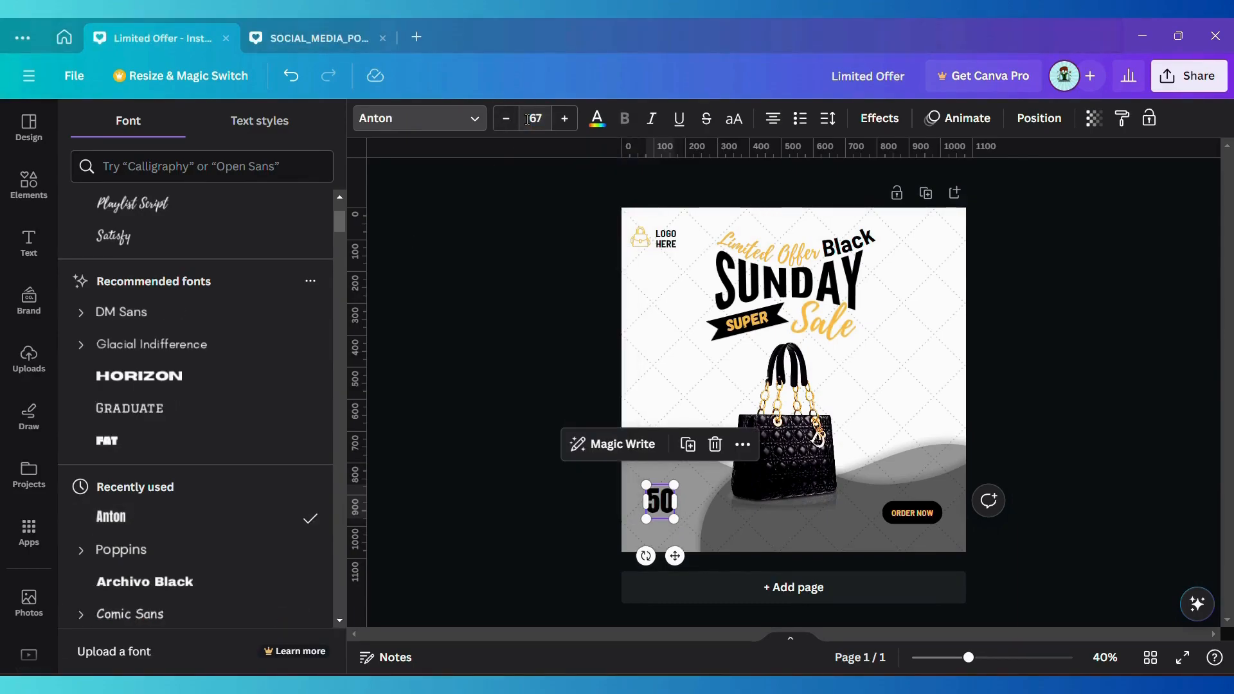
Add a subheading reading "%", shrink it to size 28.4 and place it at the upper right of the 50
left_click(28, 243)
left_click(156, 371)
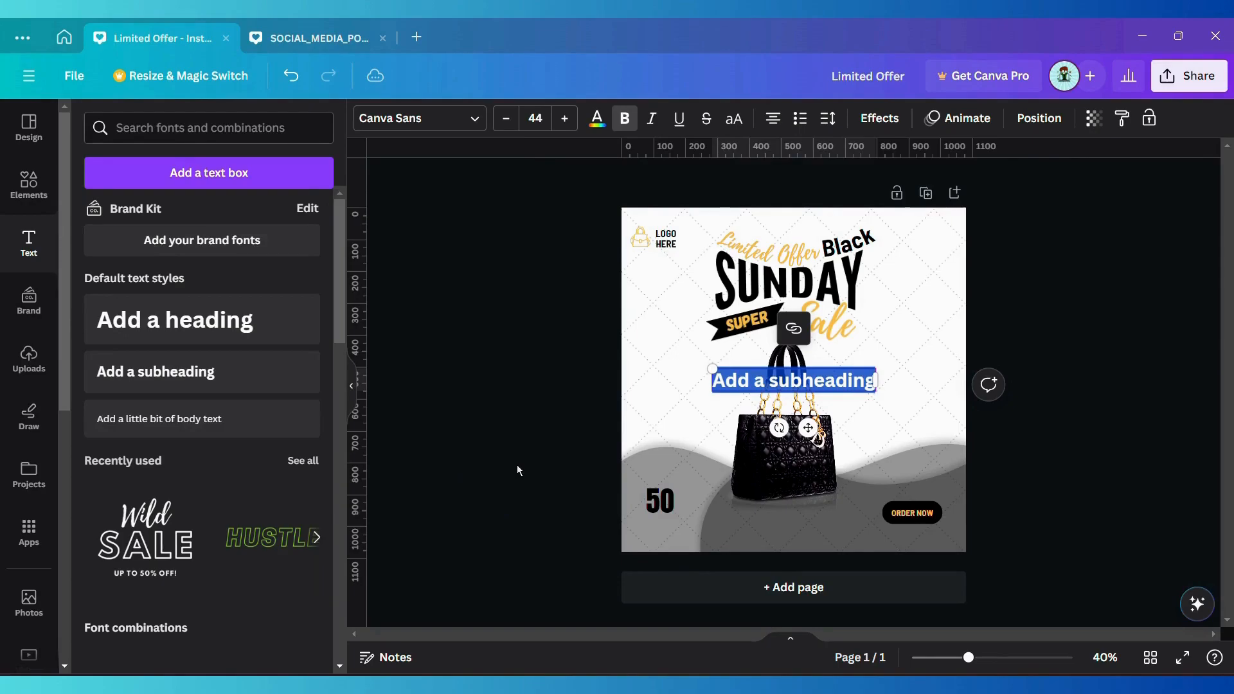
key("BackSpace")
left_click_drag(808, 428, 696, 544)
left_click_drag(678, 484, 682, 494)
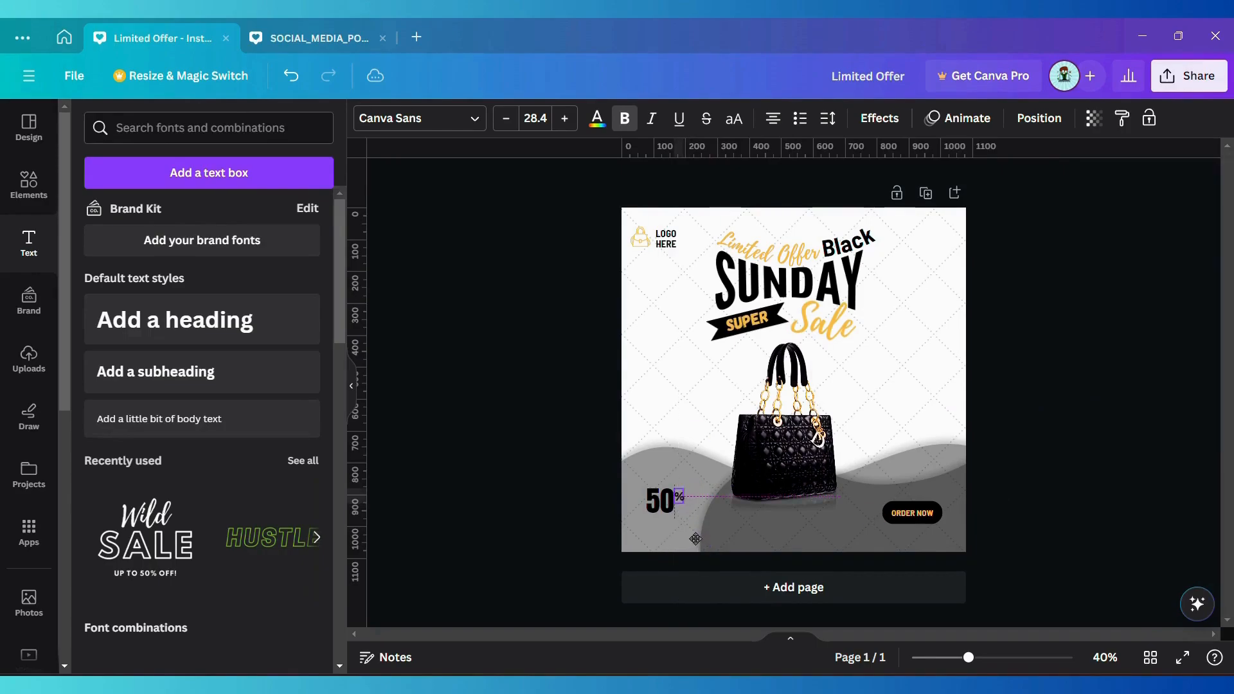
Change the % sign's font to Anton and reduce its size to 25.4
left_click(420, 118)
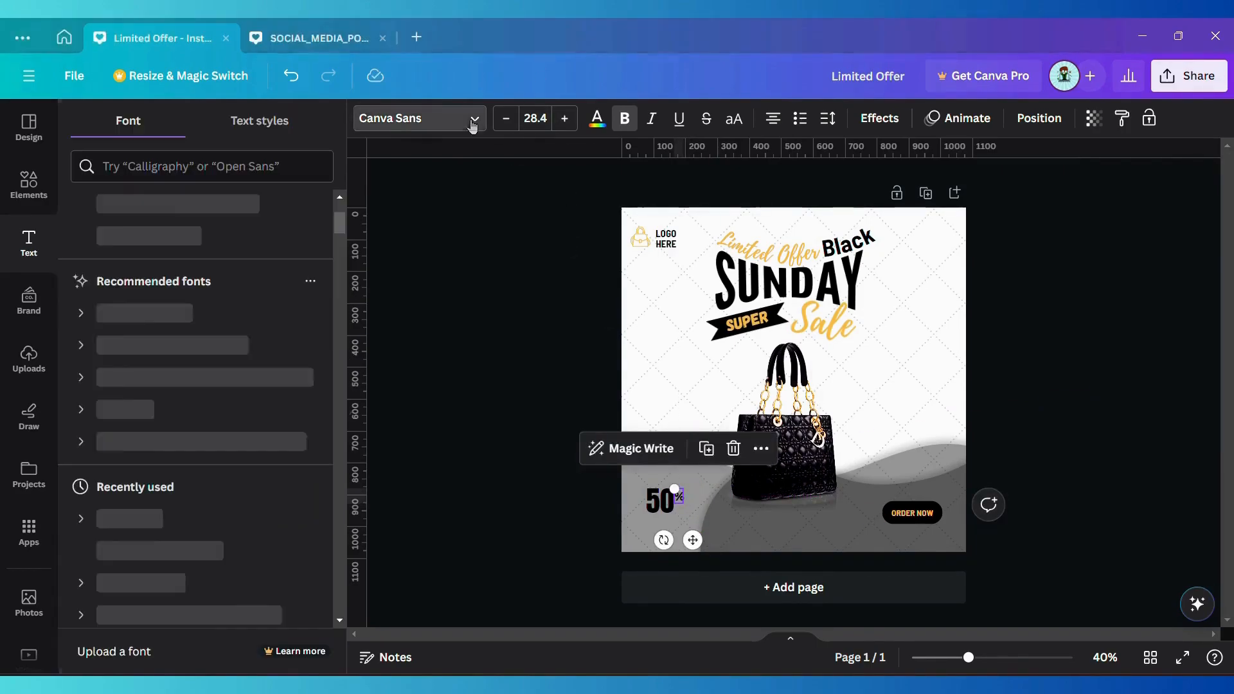
scroll(229, 320, "up", 3)
left_click(240, 275)
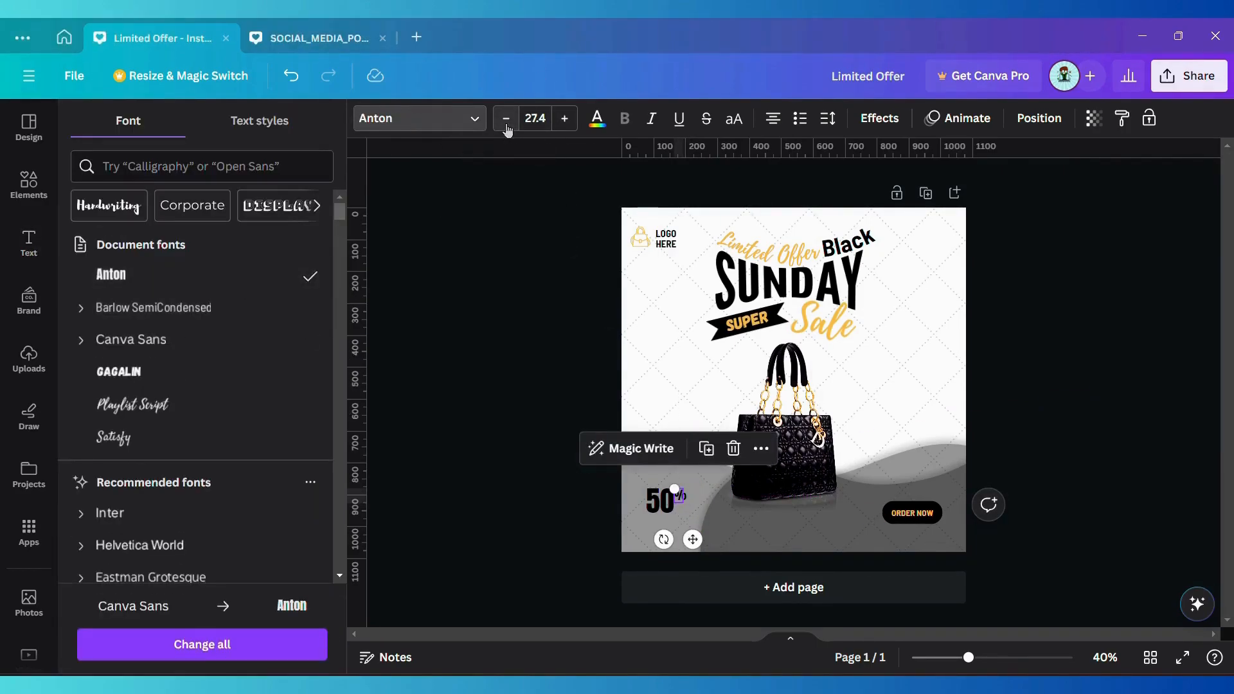
Place a copy of the % sign directly beneath it and replace its text with "OFF"
left_click_drag(692, 538, 681, 514)
double_click(682, 511)
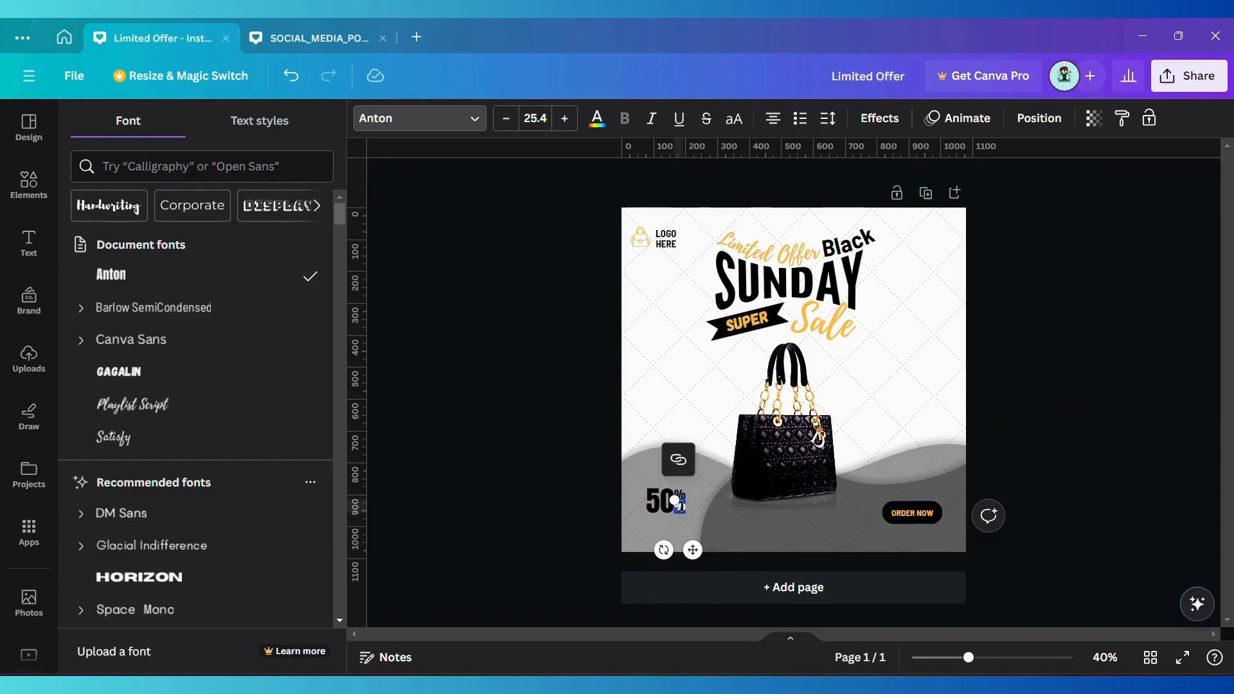
left_click(662, 540)
left_click(678, 522)
left_click_drag(683, 511, 701, 511)
Colour the OFF text with the orange document colour
left_click(588, 127)
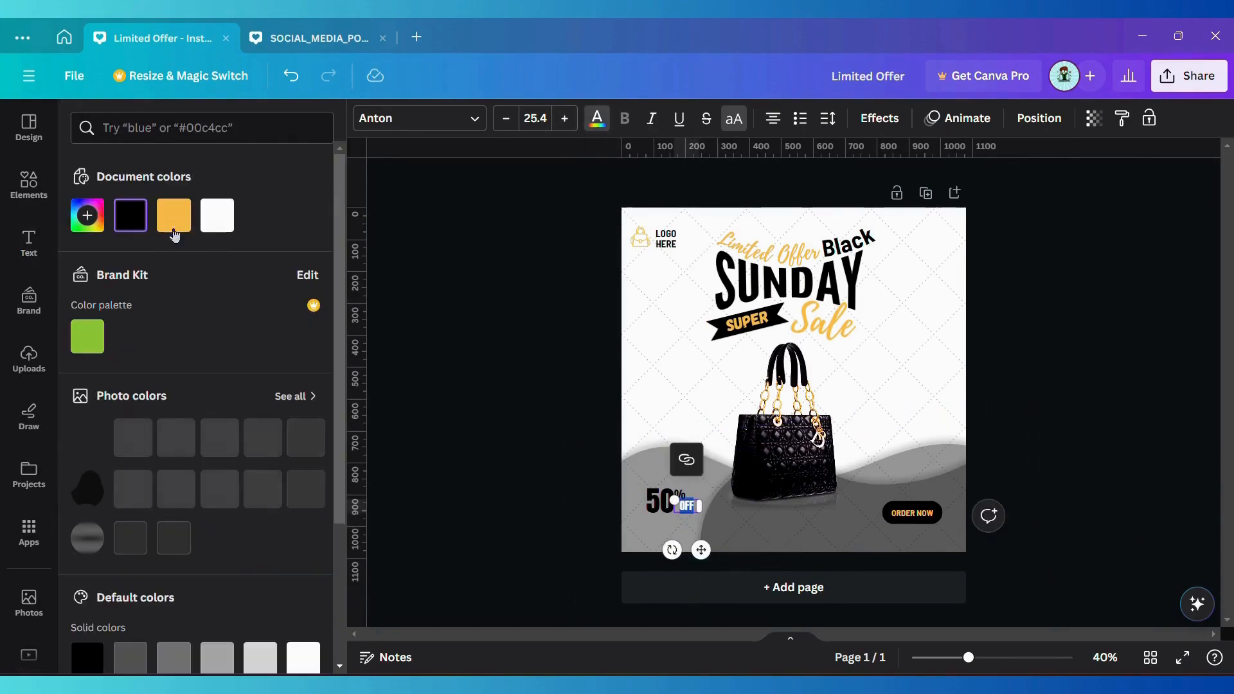
left_click(173, 216)
left_click(666, 379)
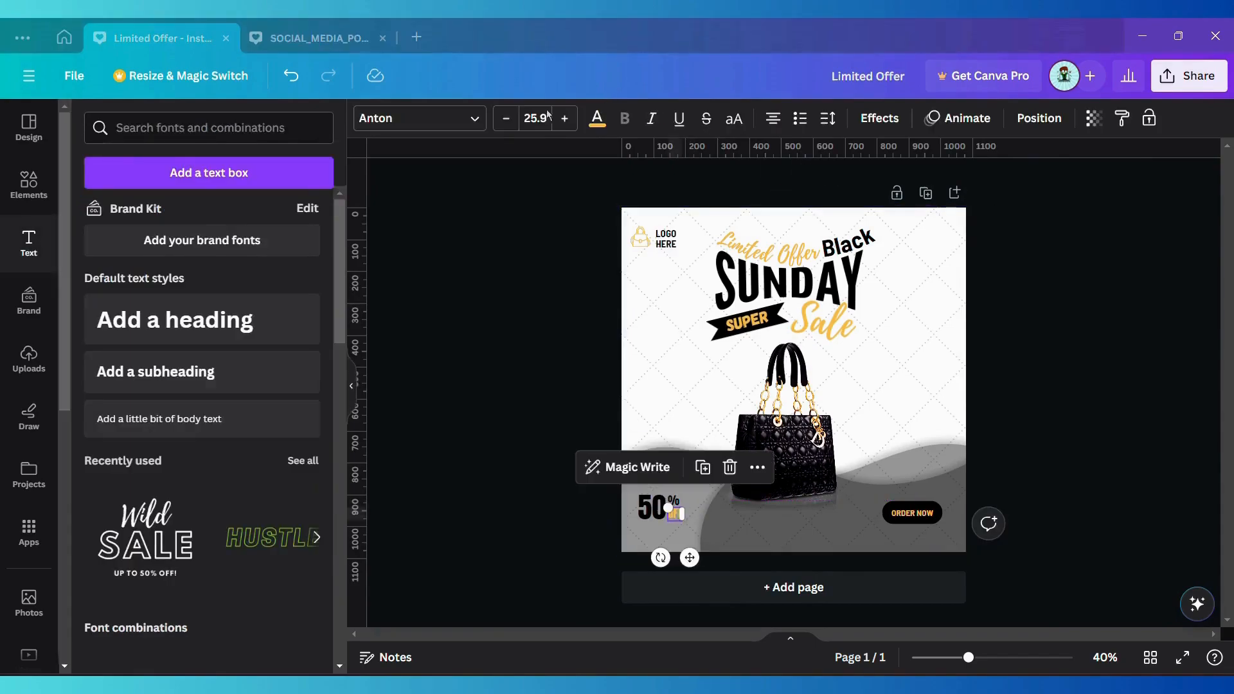
left_click(655, 414)
left_click(770, 249)
left_click(796, 182)
left_click_drag(776, 257, 724, 398)
left_click(777, 330)
Add a subheading reading "Hurry Up" and place it to the left of the handbag's handles
left_click(230, 374)
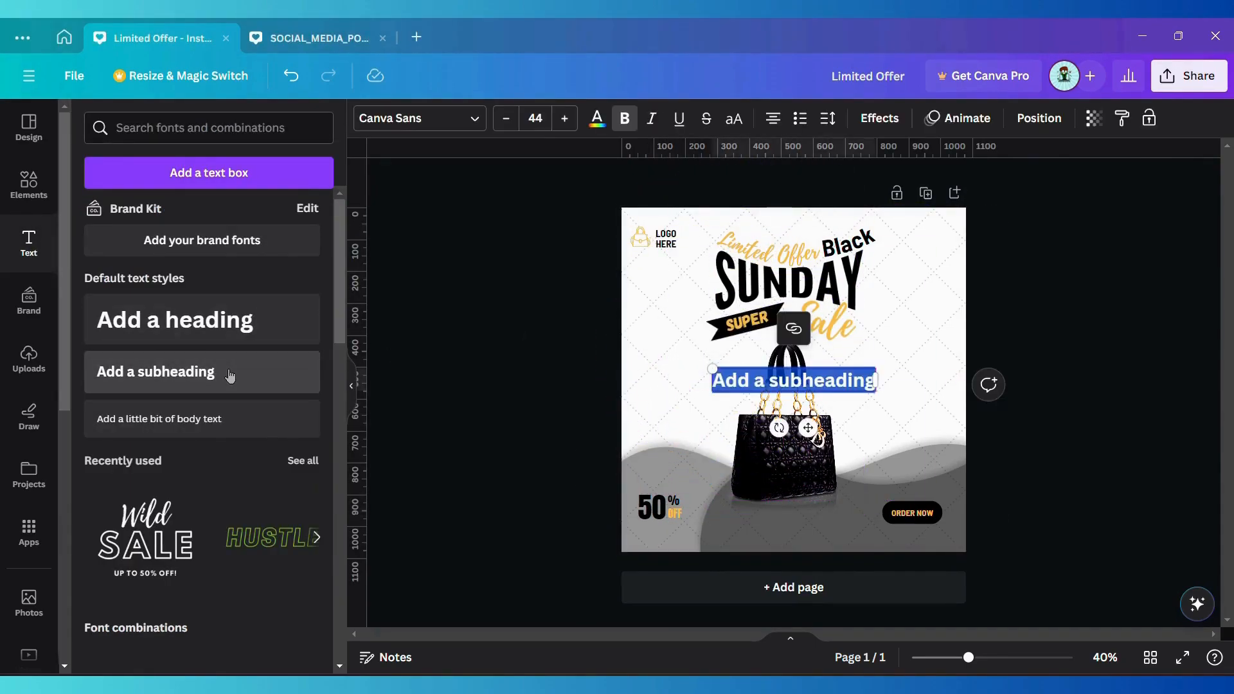
key("BackSpace")
type("Hurry")
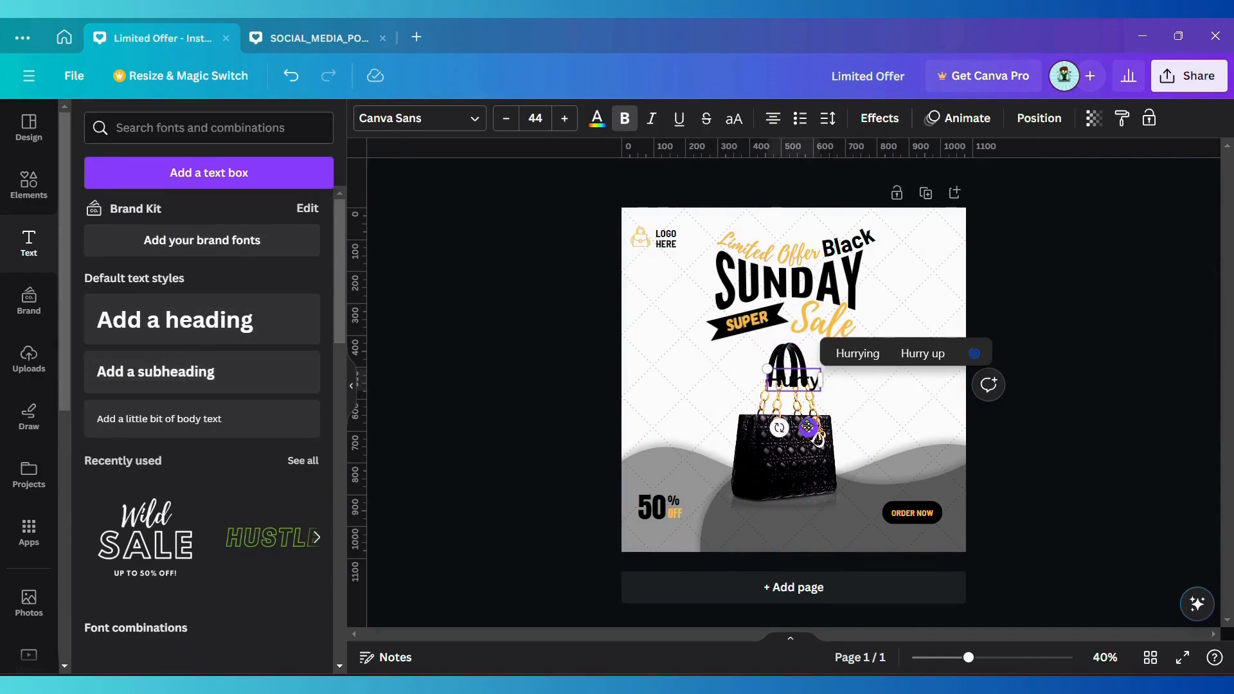
left_click_drag(812, 395, 699, 406)
type("Up")
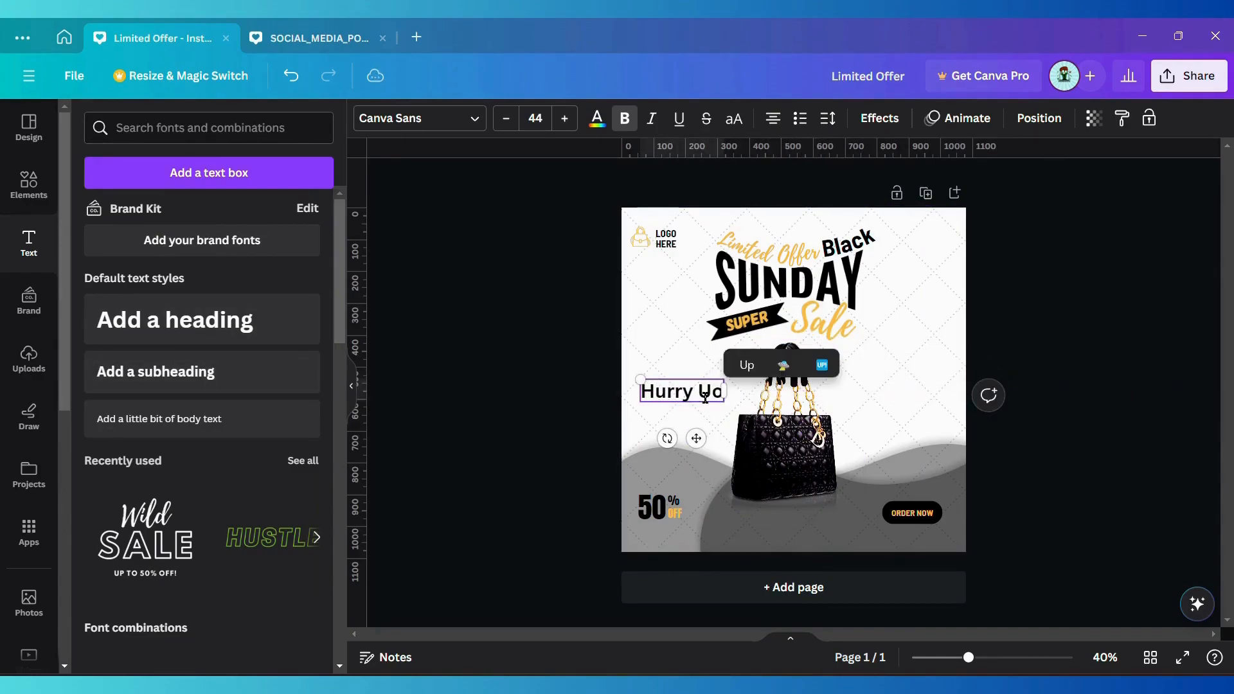
Change the Hurry Up text's font to Playlist Script and set its size to 20
left_click(419, 117)
left_click(214, 412)
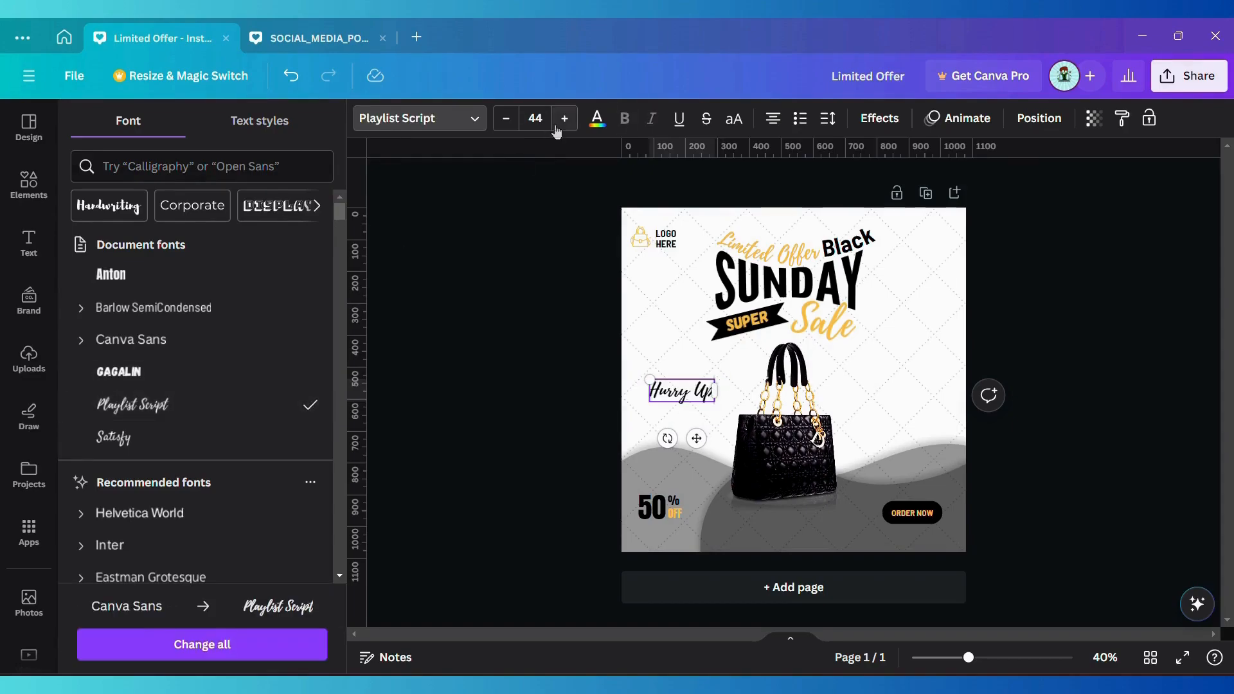
left_click(527, 119)
type("2")
key("Return")
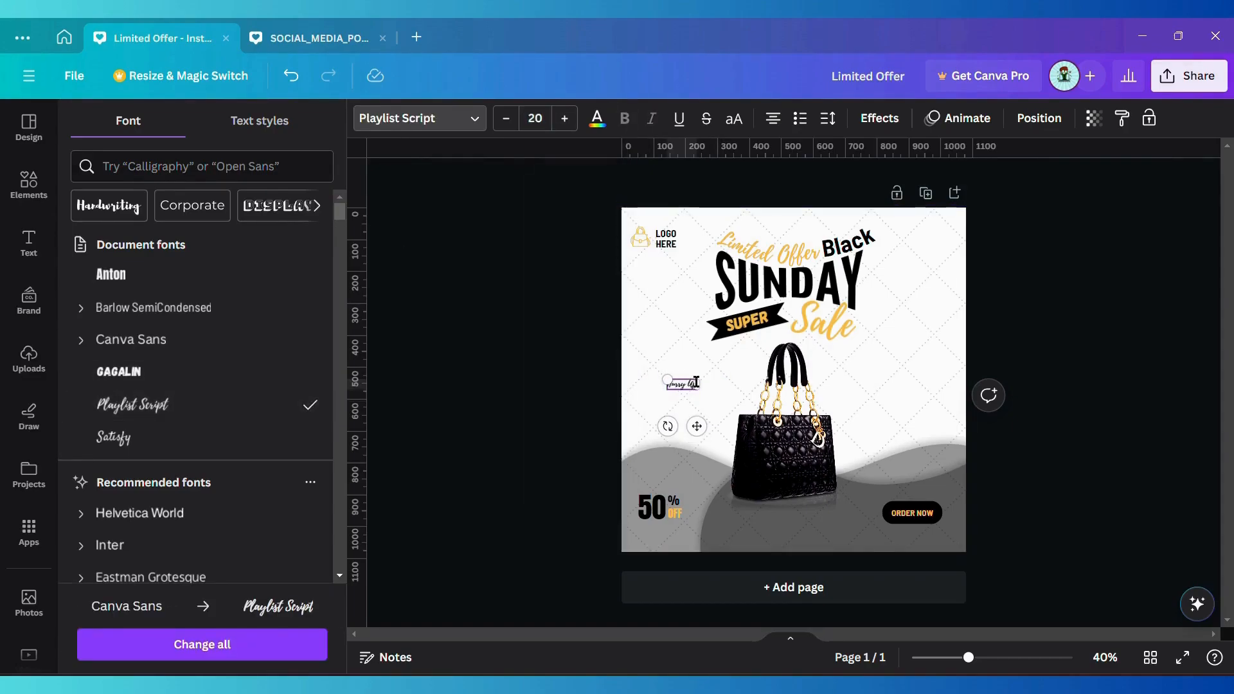
Colour the Hurry Up text orange and move it just above the 50
left_click(597, 118)
left_click(174, 215)
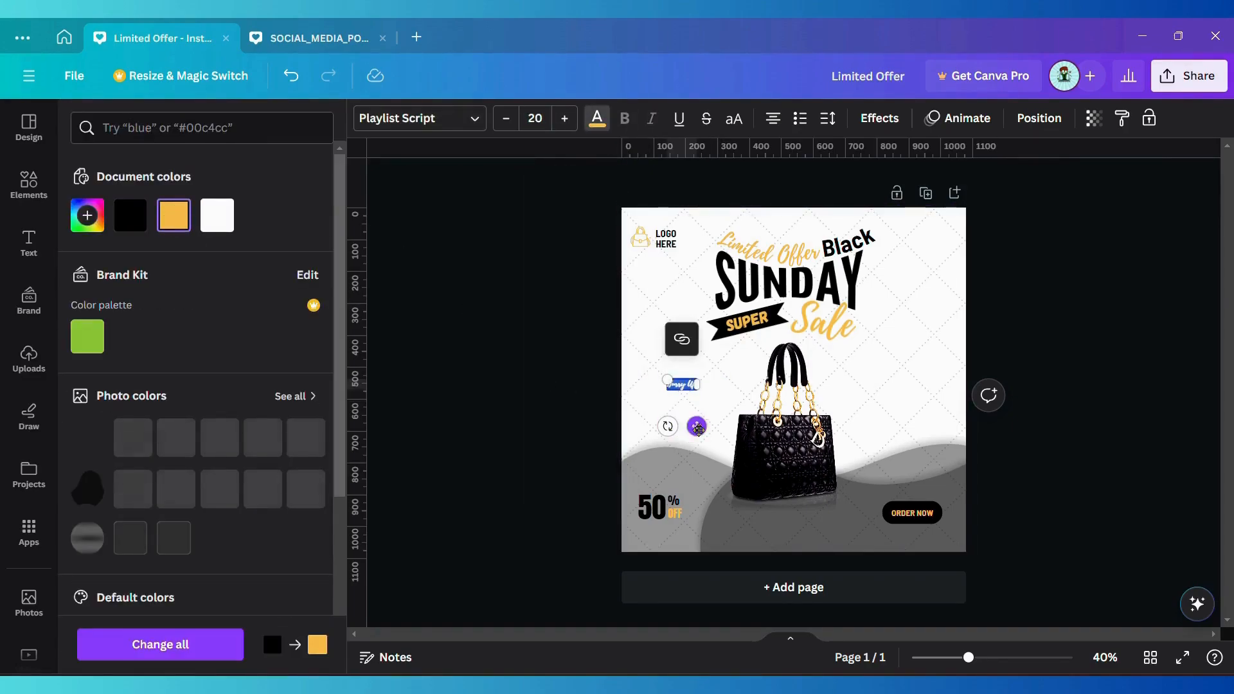
left_click_drag(696, 426, 671, 532)
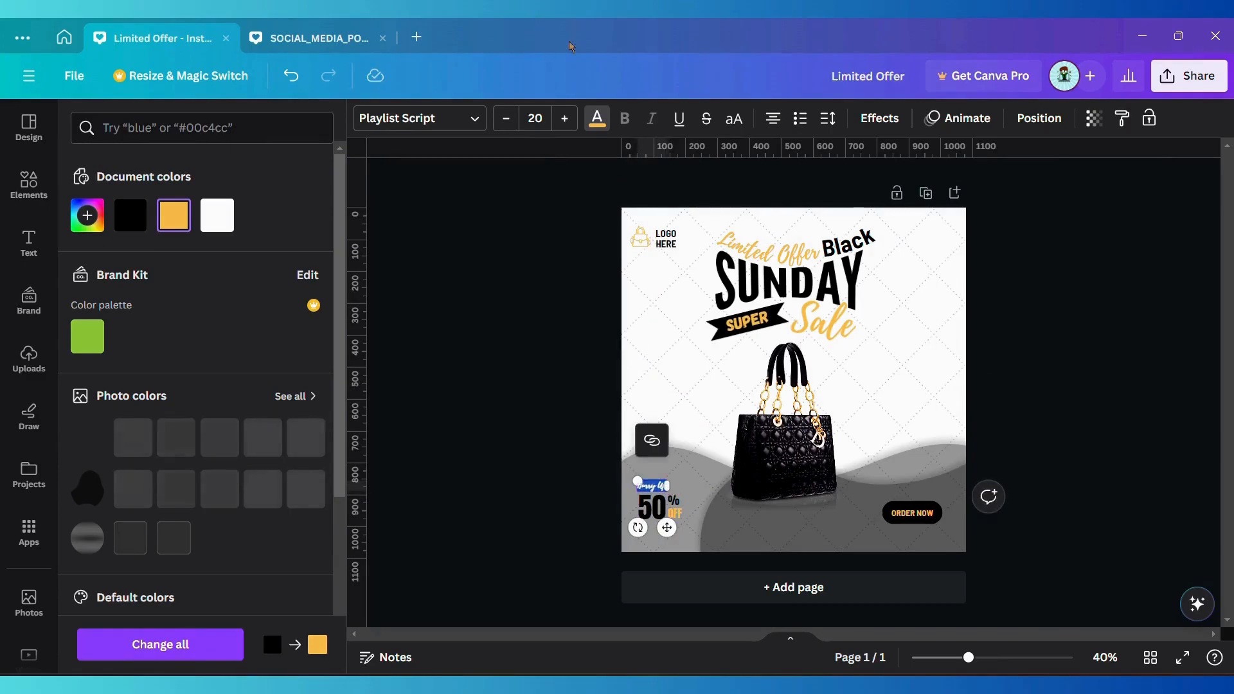
Place a copy of the Hurry Up text beneath 50% OFF and change its wording to "For All Time"
left_click_drag(652, 487, 672, 533)
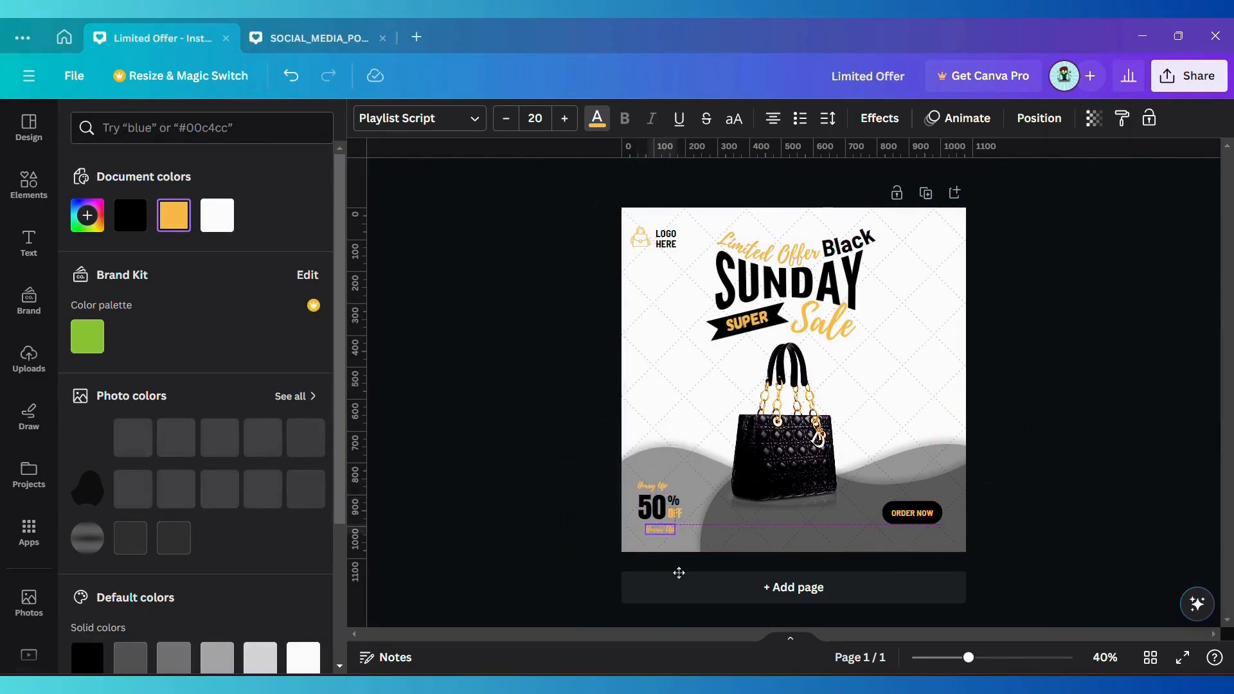
left_click_drag(978, 669, 1008, 662)
scroll(964, 449, "down", 3)
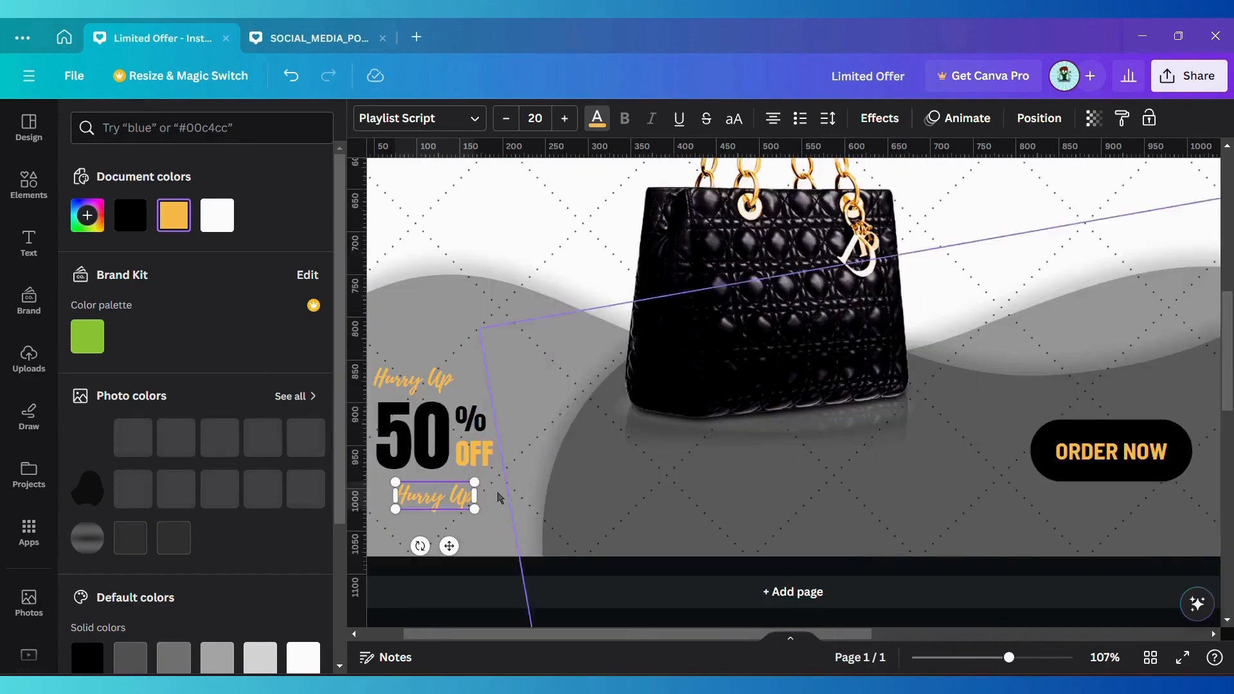
type("For All Tim")
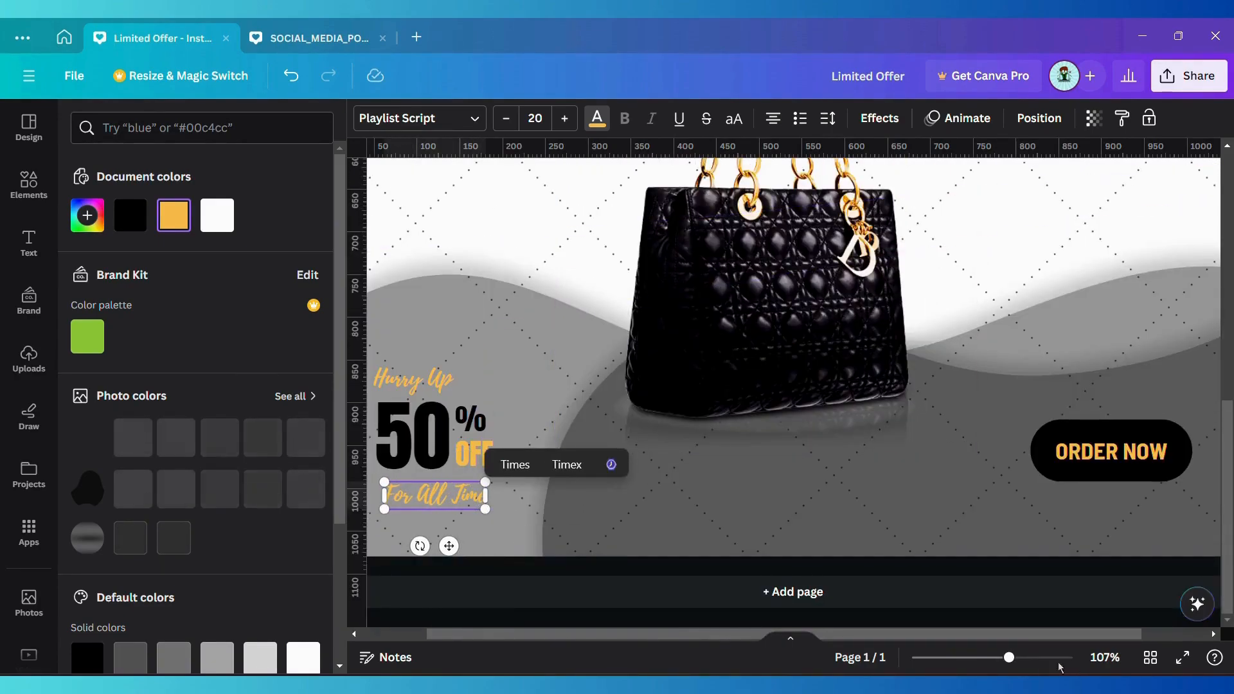
left_click_drag(1009, 658, 978, 663)
left_click_drag(642, 575, 640, 571)
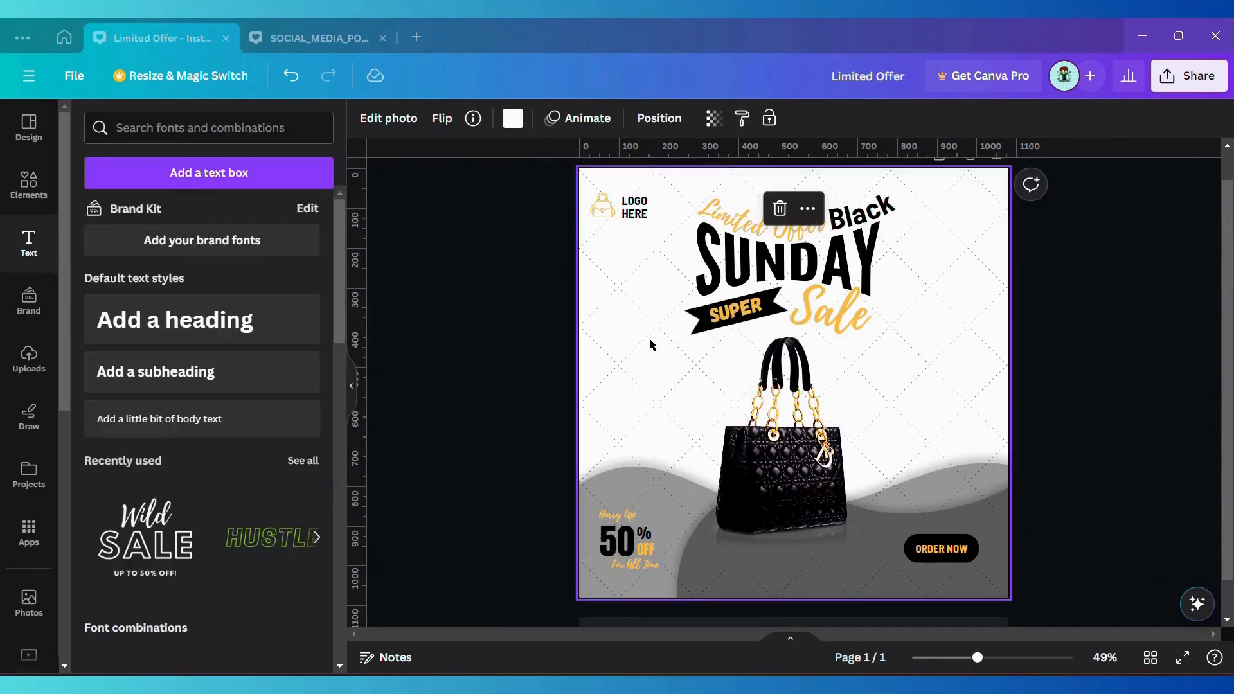
Place vertical gold glitter strips on both sides of the handbag and a horizontal one beneath it
left_click_drag(660, 373, 834, 524)
mouse_move(780, 614)
left_mouse_down()
mouse_move(796, 608)
mouse_move(785, 609)
left_mouse_up()
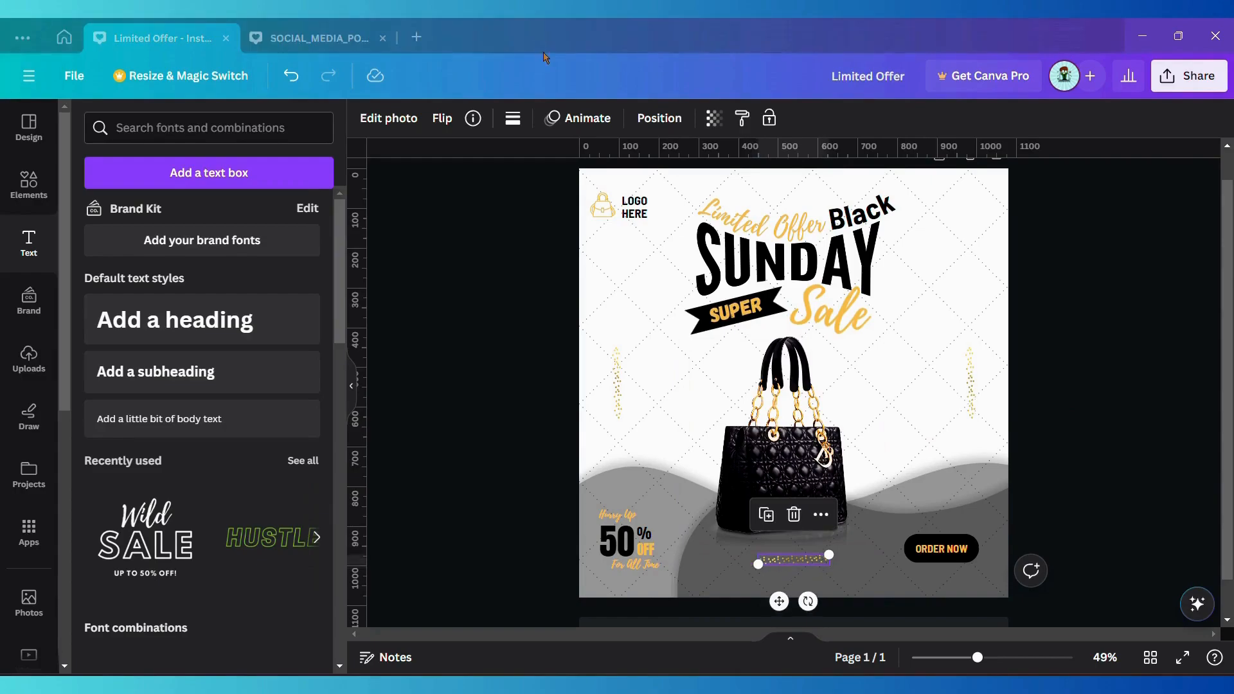
left_click_drag(984, 667, 970, 662)
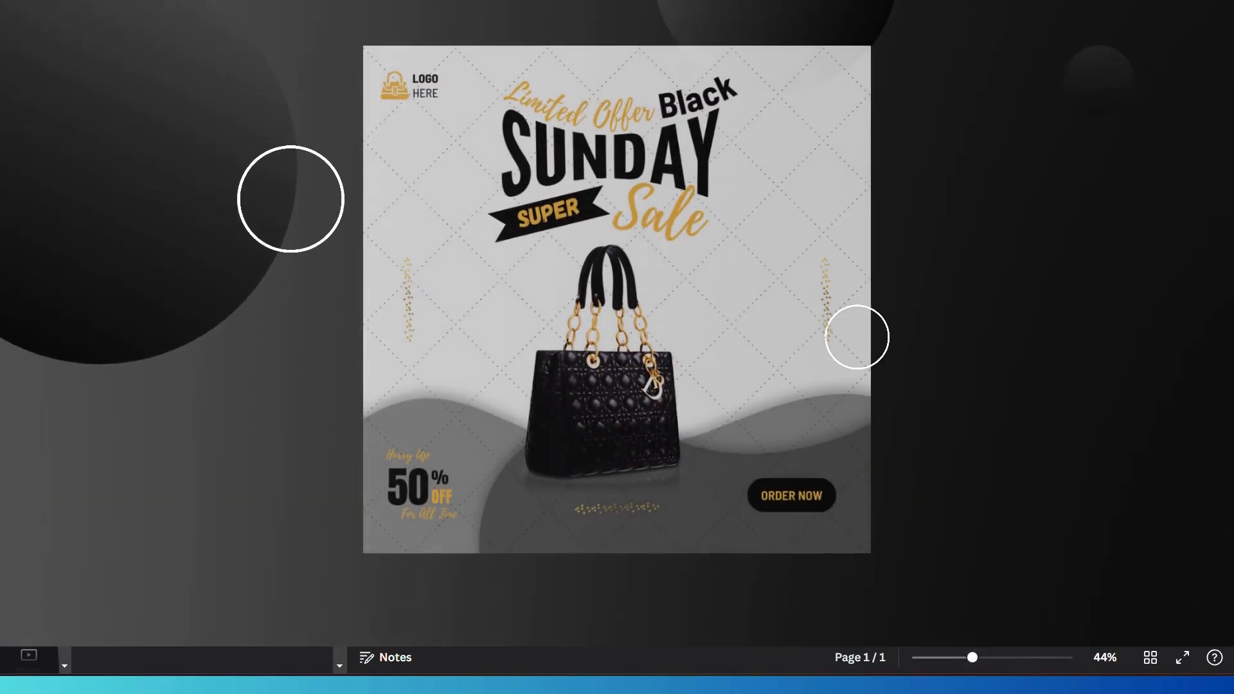